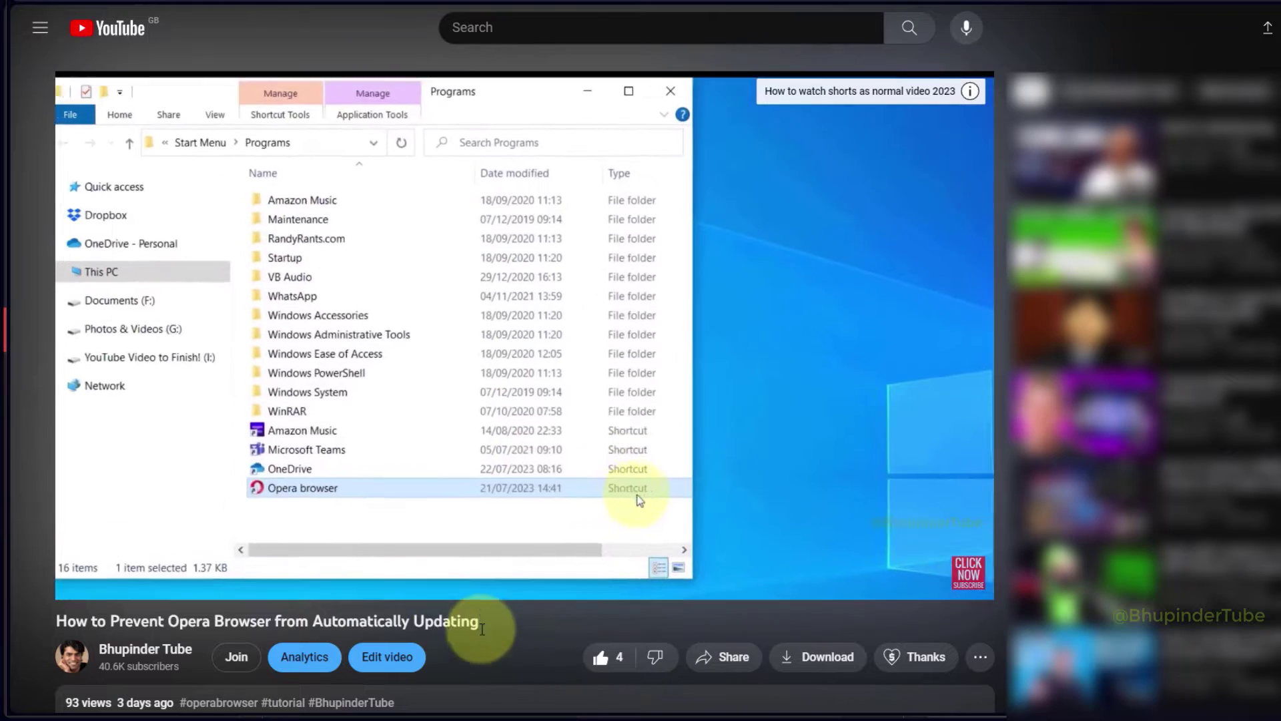
- Scroll down the YouTube tutorial page to read the comments below the video
scroll(467, 533, "down", 5)
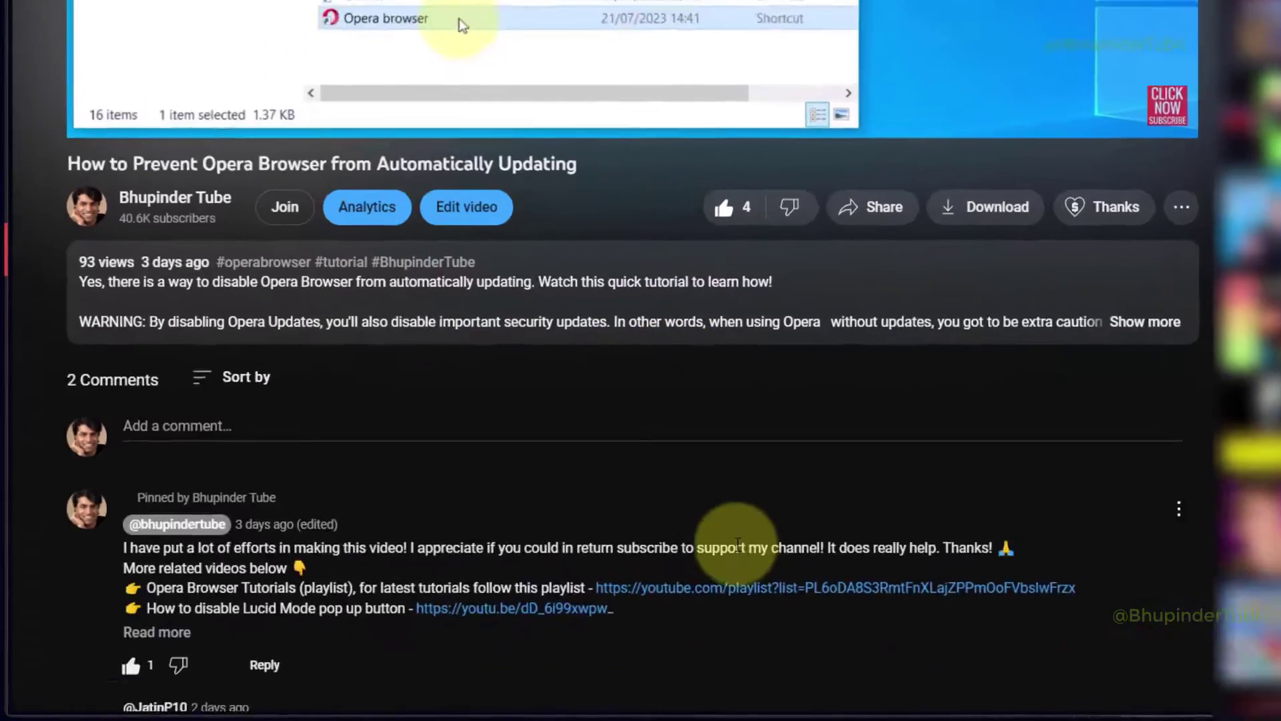
scroll(738, 544, "down", 4)
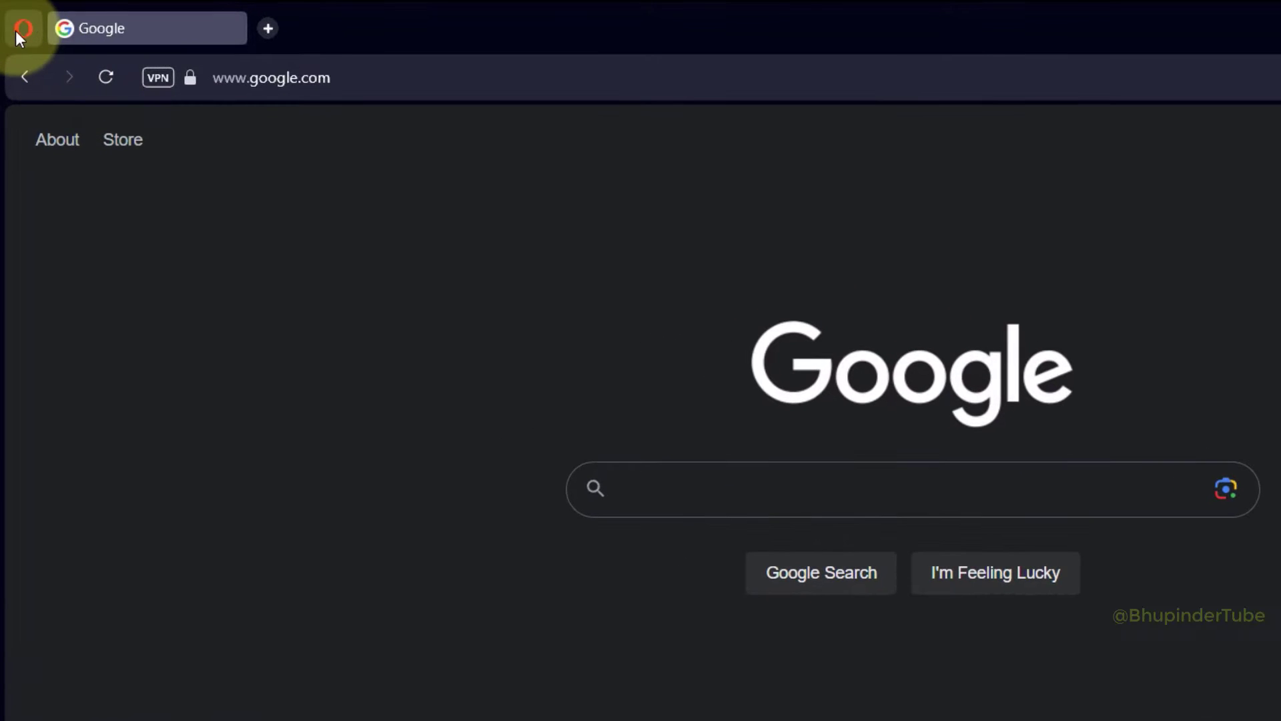
- Check Opera's version 101.0.4843.25 on Update & Recovery, then launch Notepad to note it
left_click(16, 30)
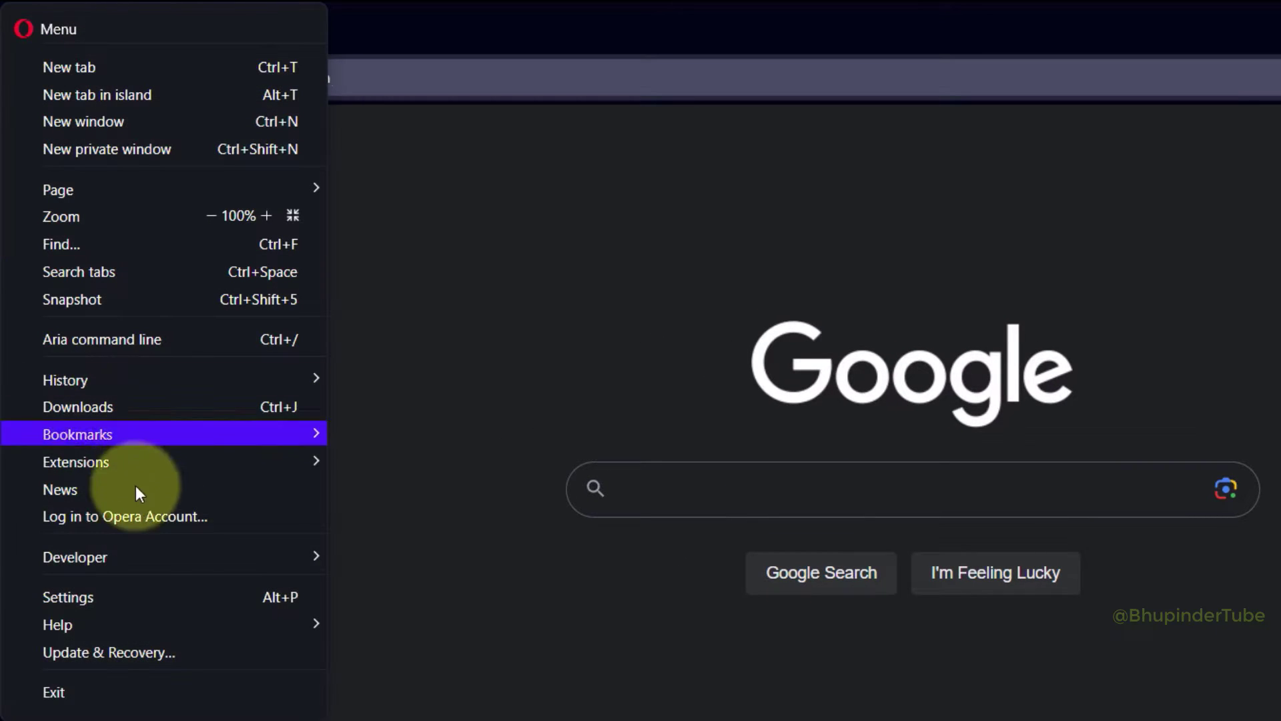
left_click(242, 653)
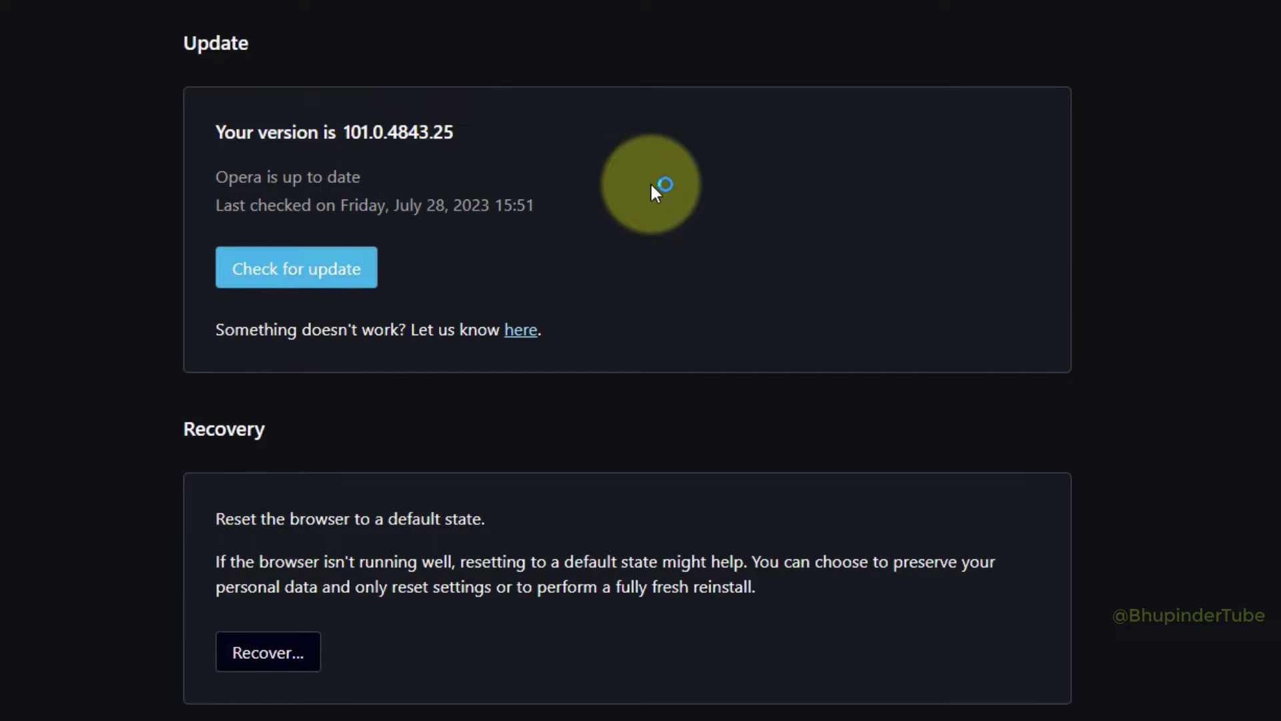
left_click(7, 710)
type("note")
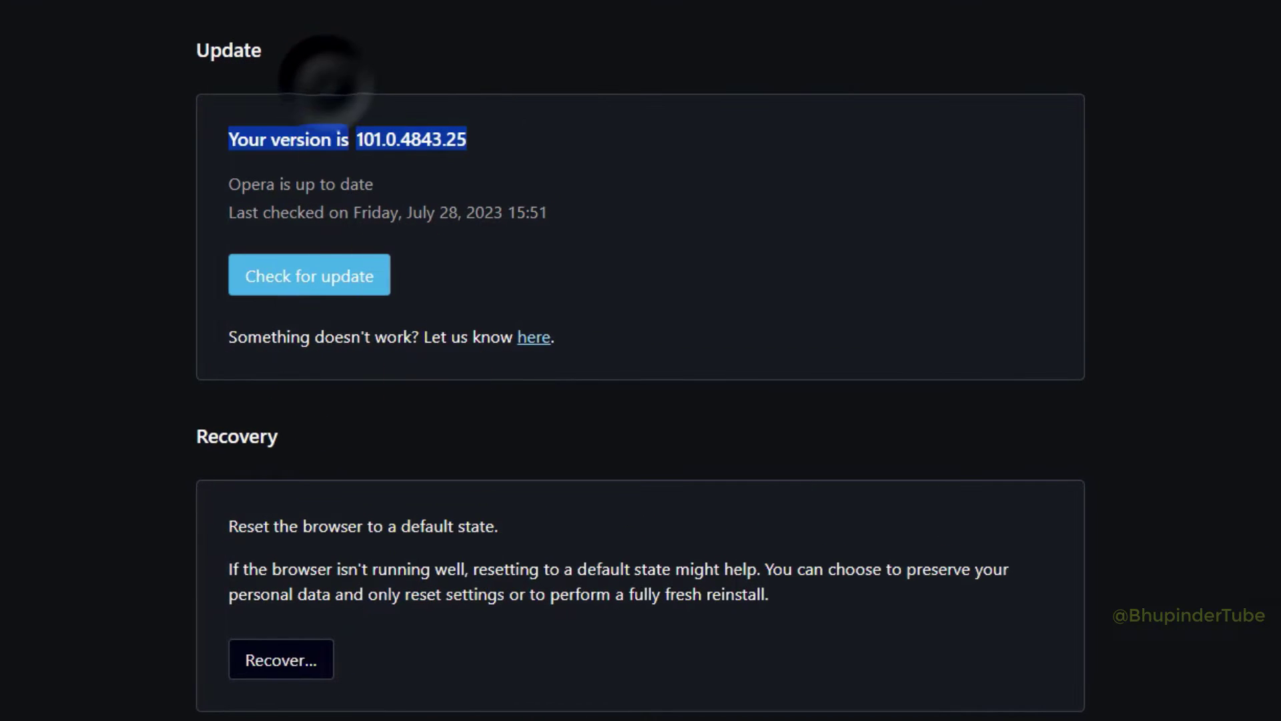
key("alt+Tab")
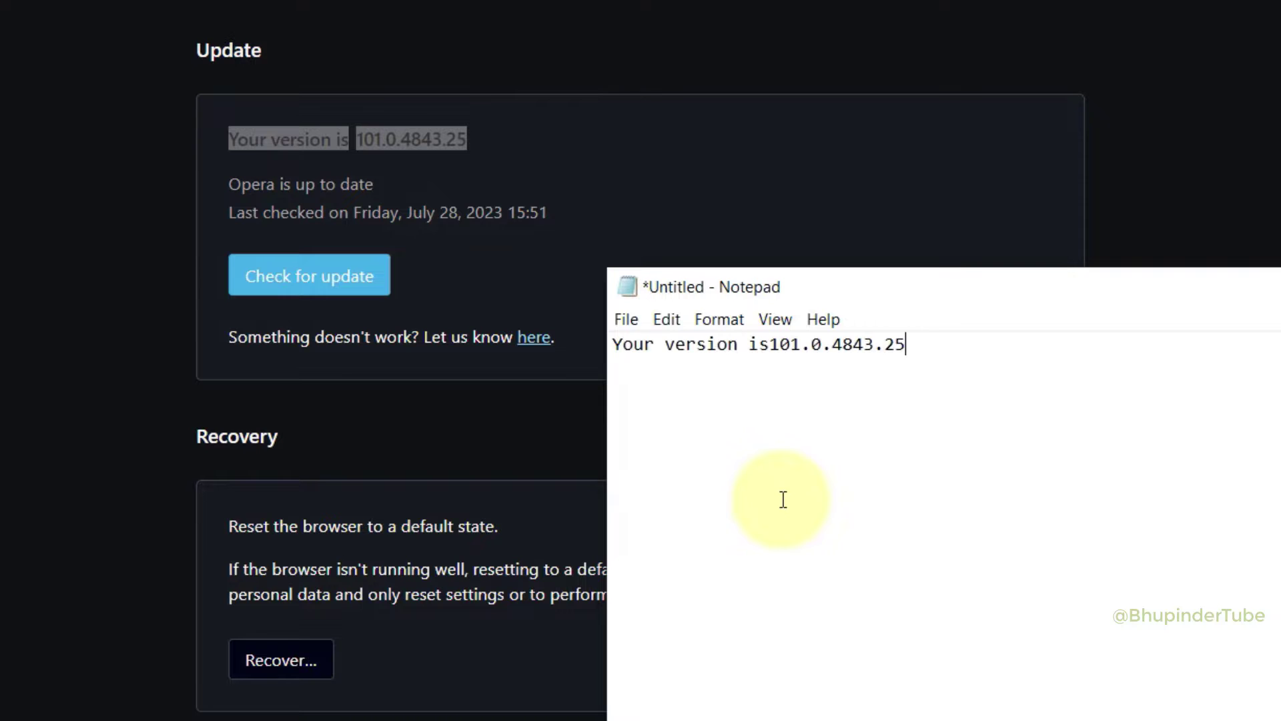
- Load opera://about and copy the Install folder path
left_click(257, 66)
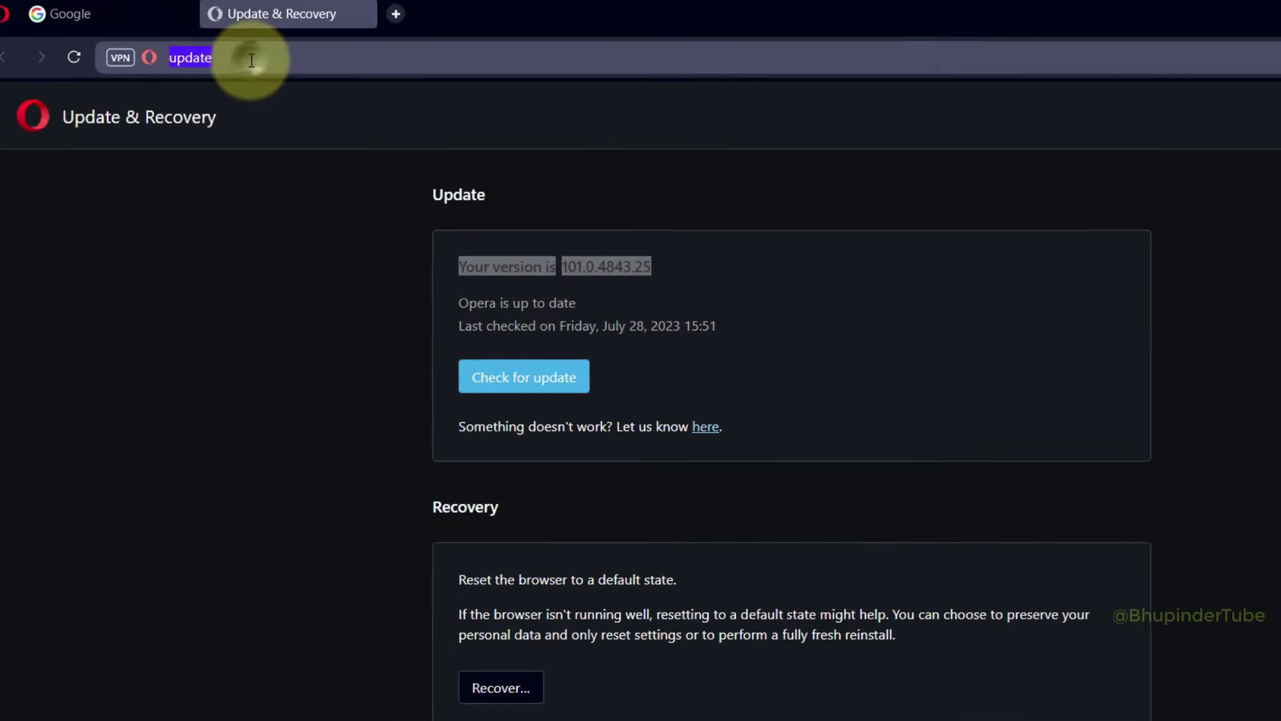
type("opera:")
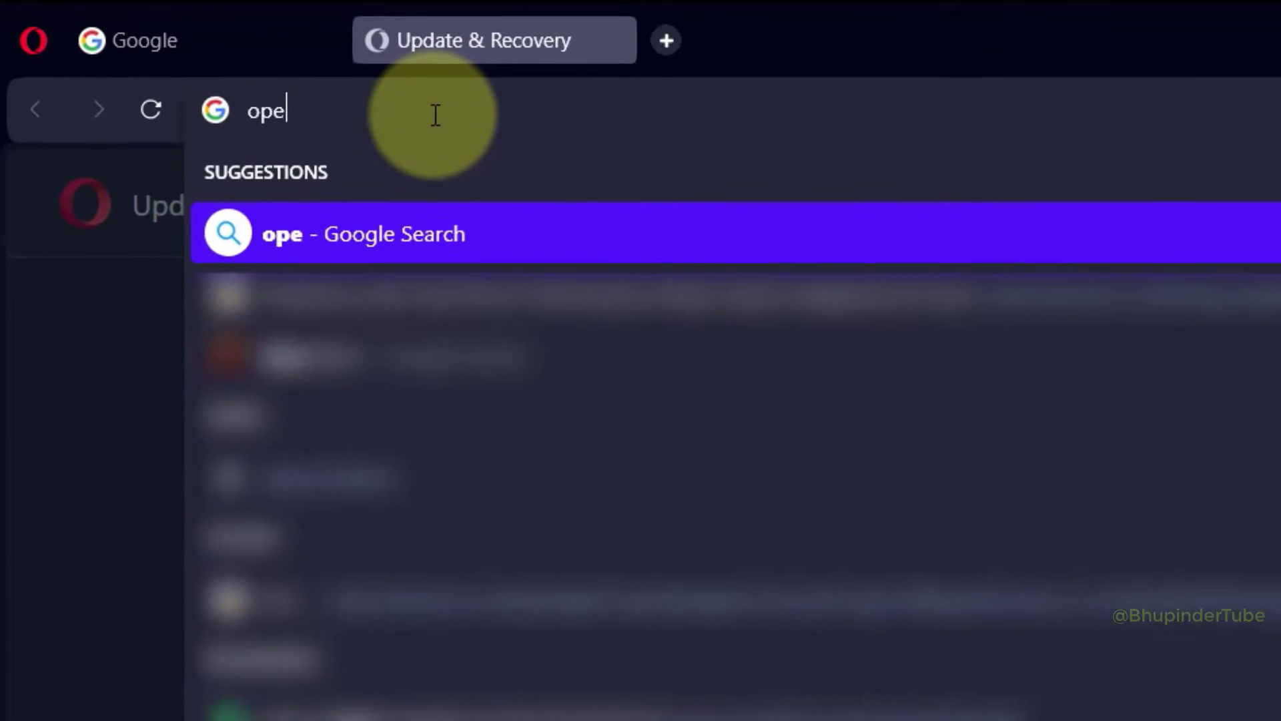
type("//about")
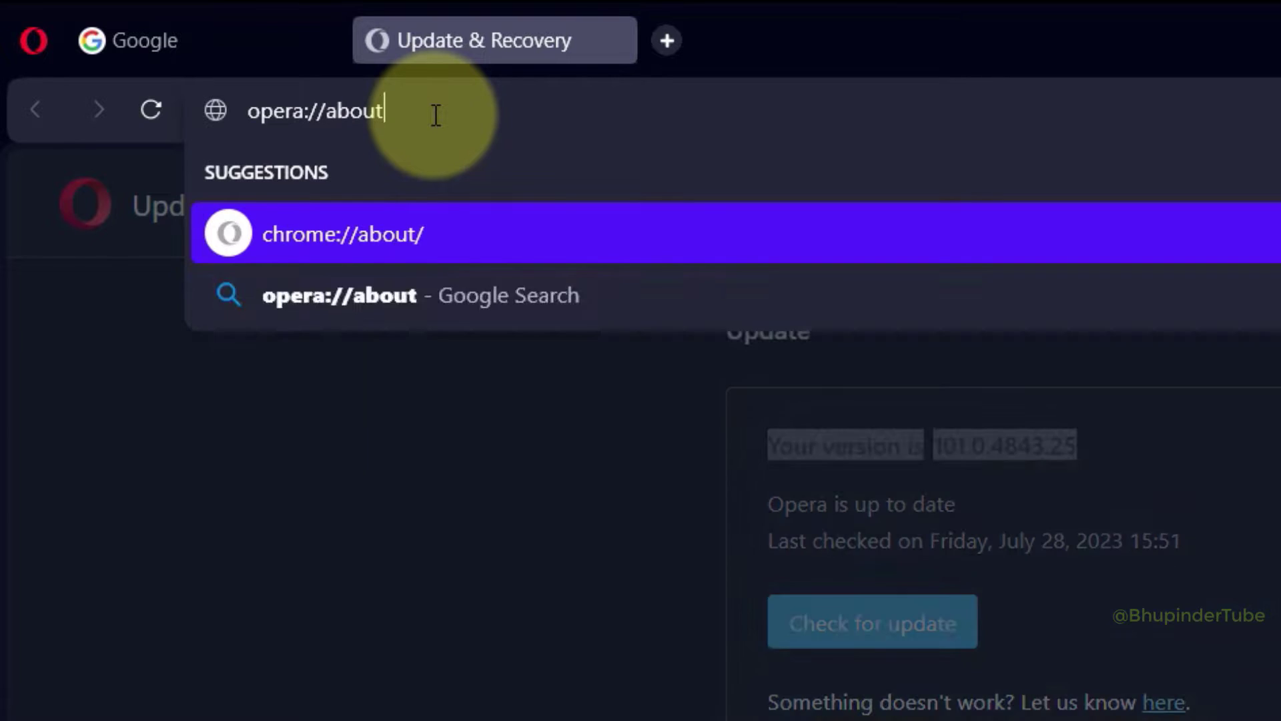
key("Return")
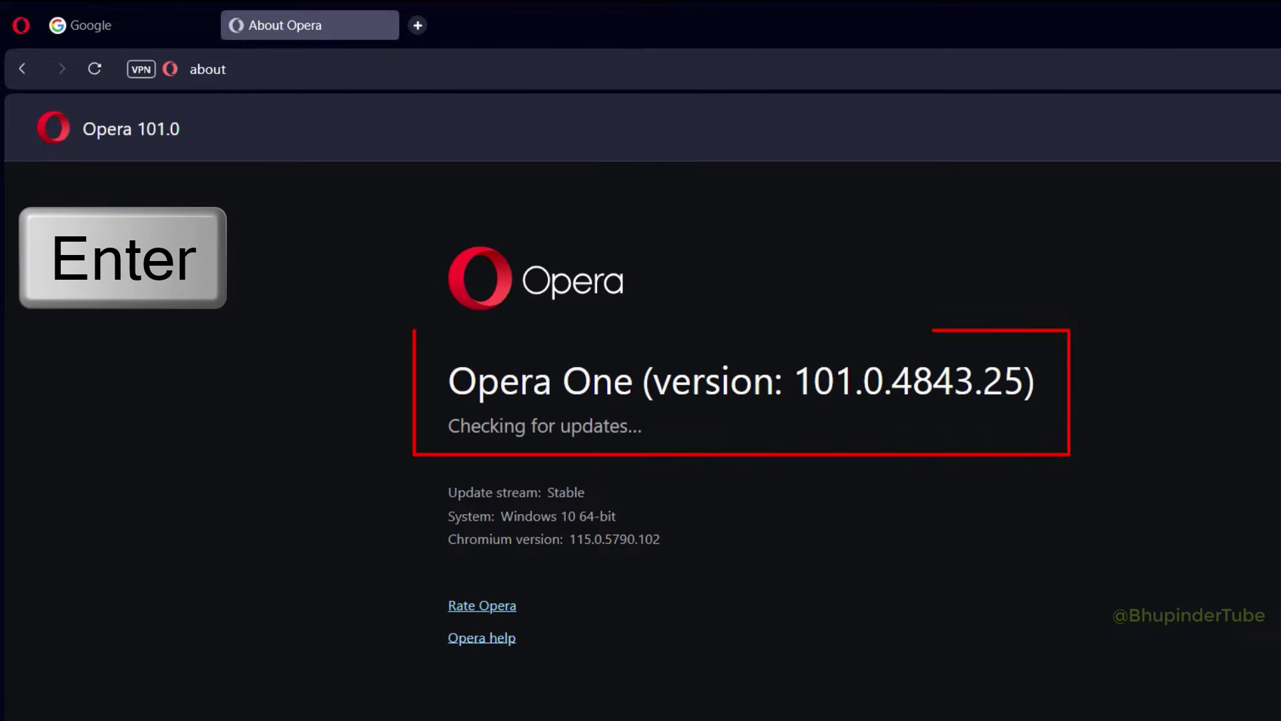
scroll(1102, 327, "down", 8)
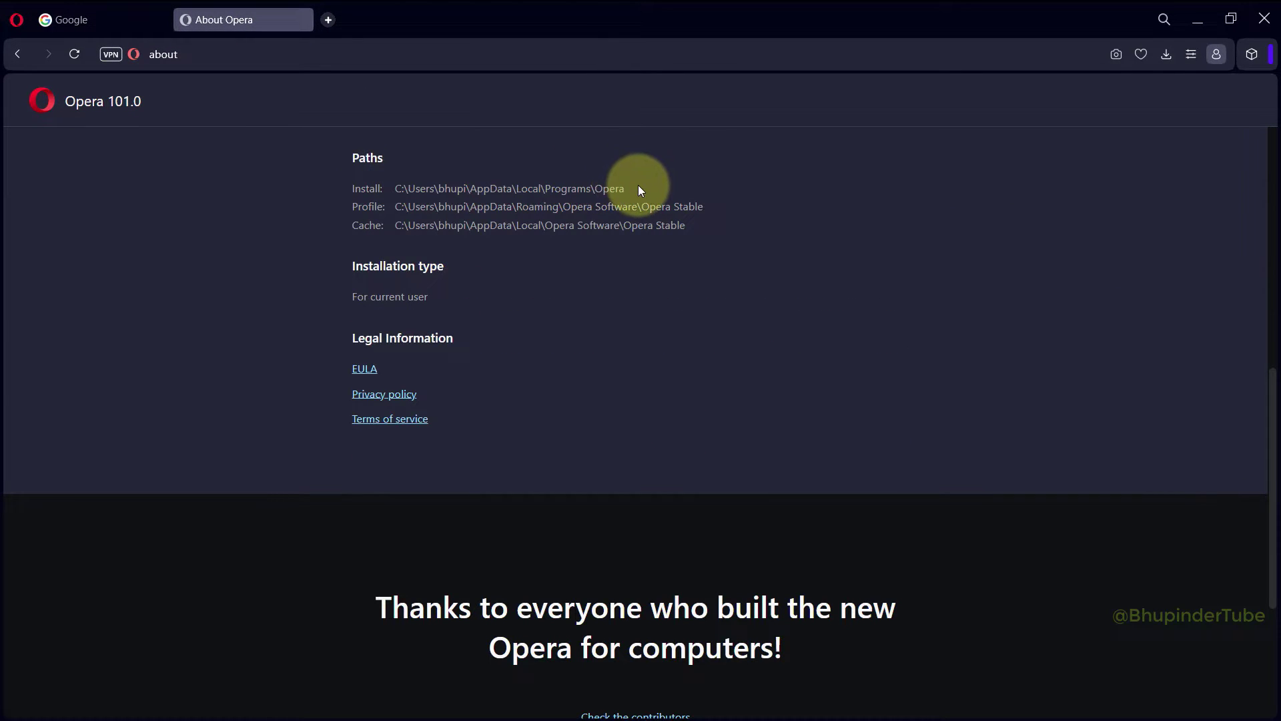
left_click_drag(640, 188, 506, 185)
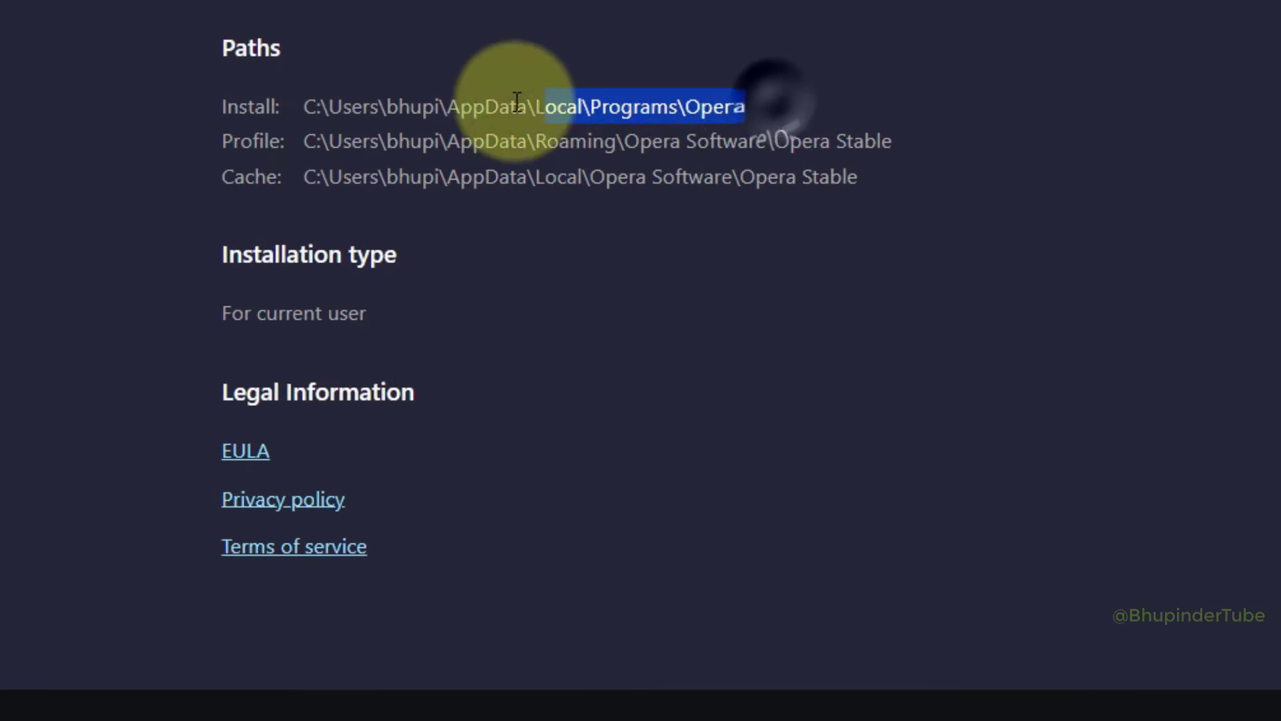
left_click_drag(517, 102, 298, 106)
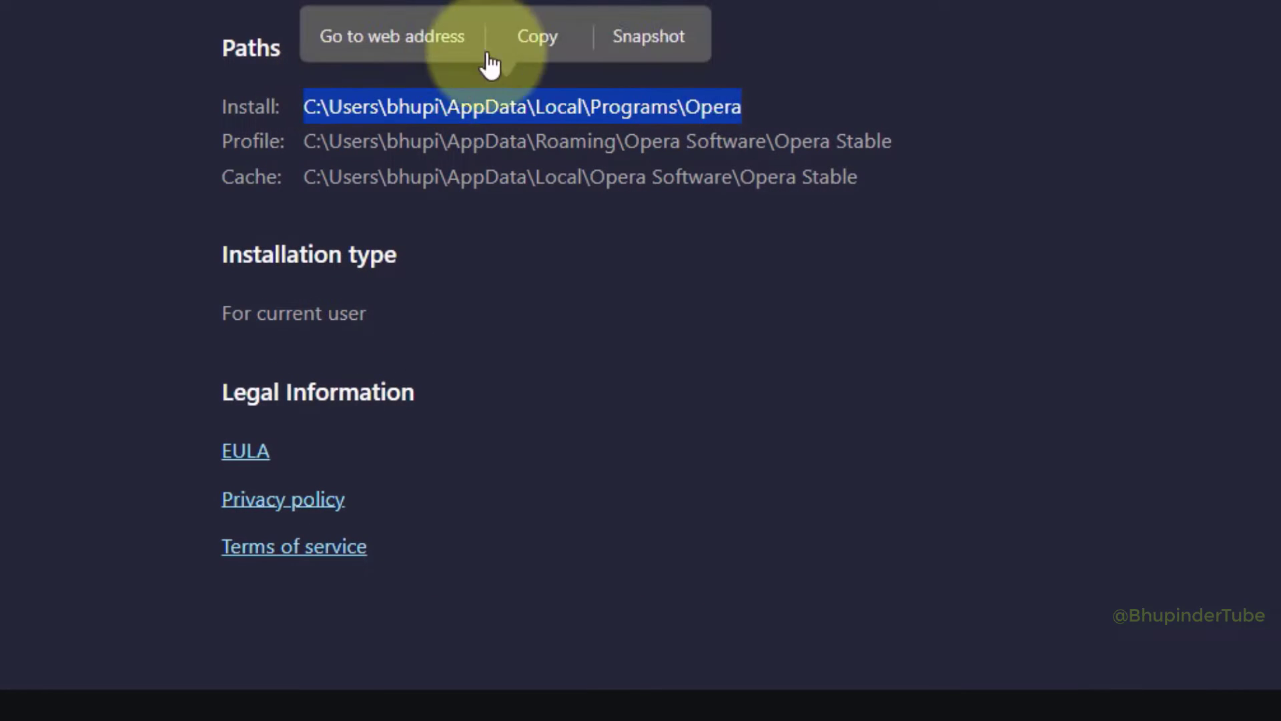
left_click(542, 59)
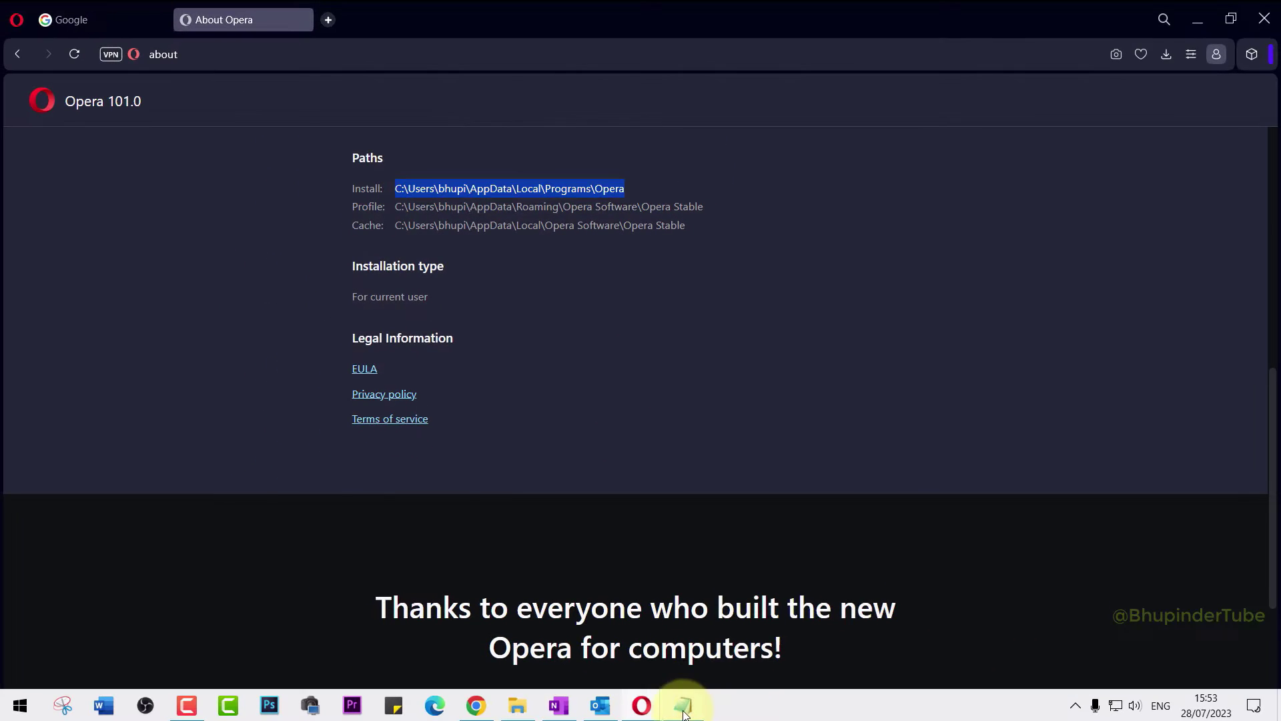
- Paste the Install path into the Notepad note and save it as 'opera path'
left_click(681, 705)
key("ctrl+v")
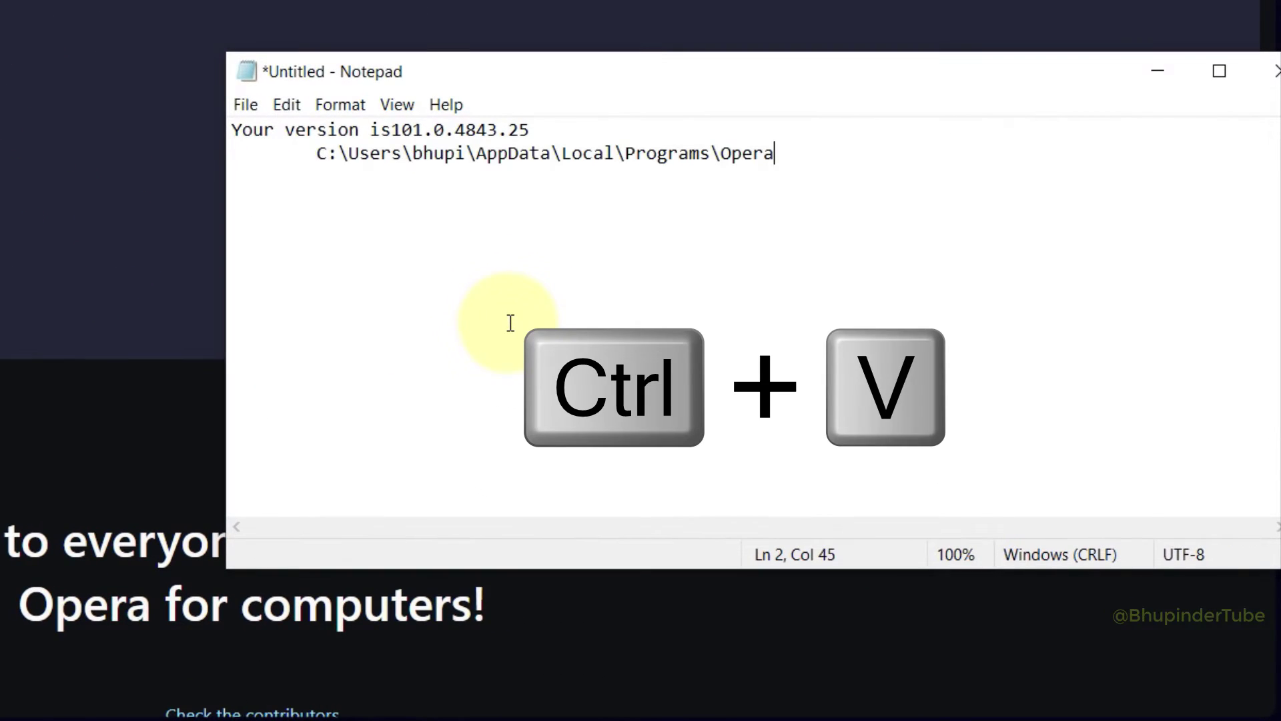
key("ctrl+s")
type("opera path")
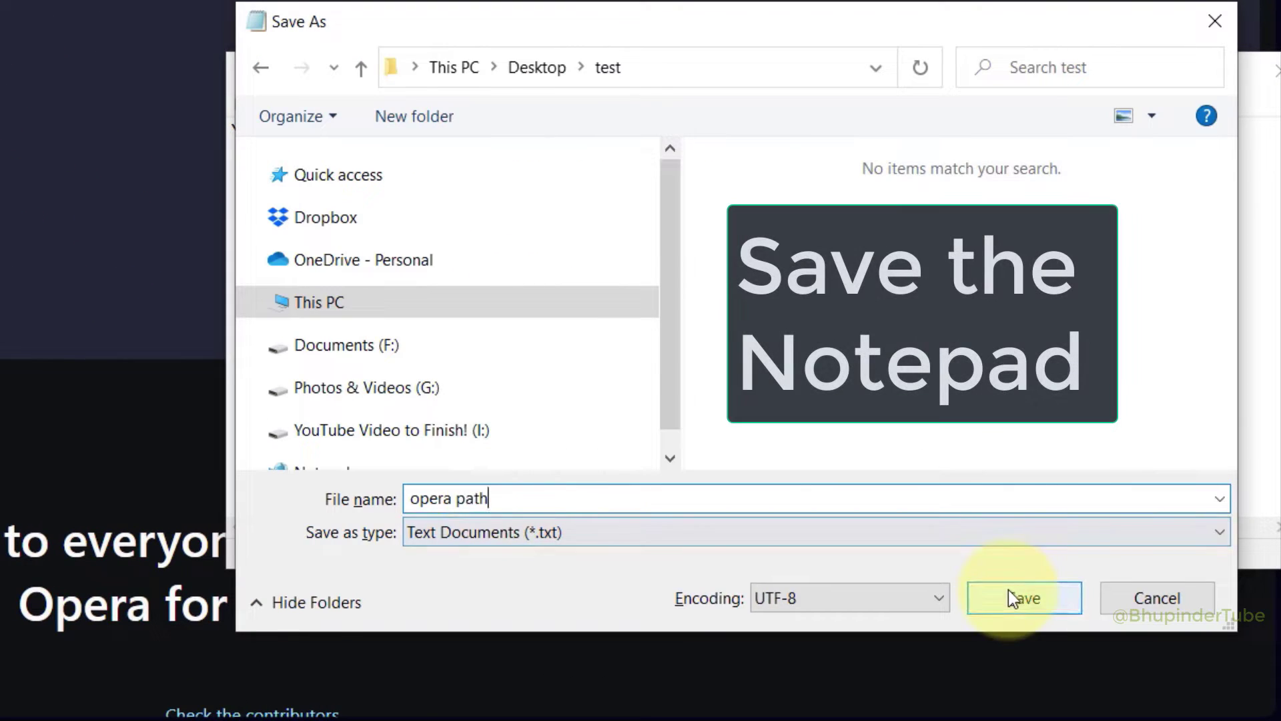
left_click(1020, 598)
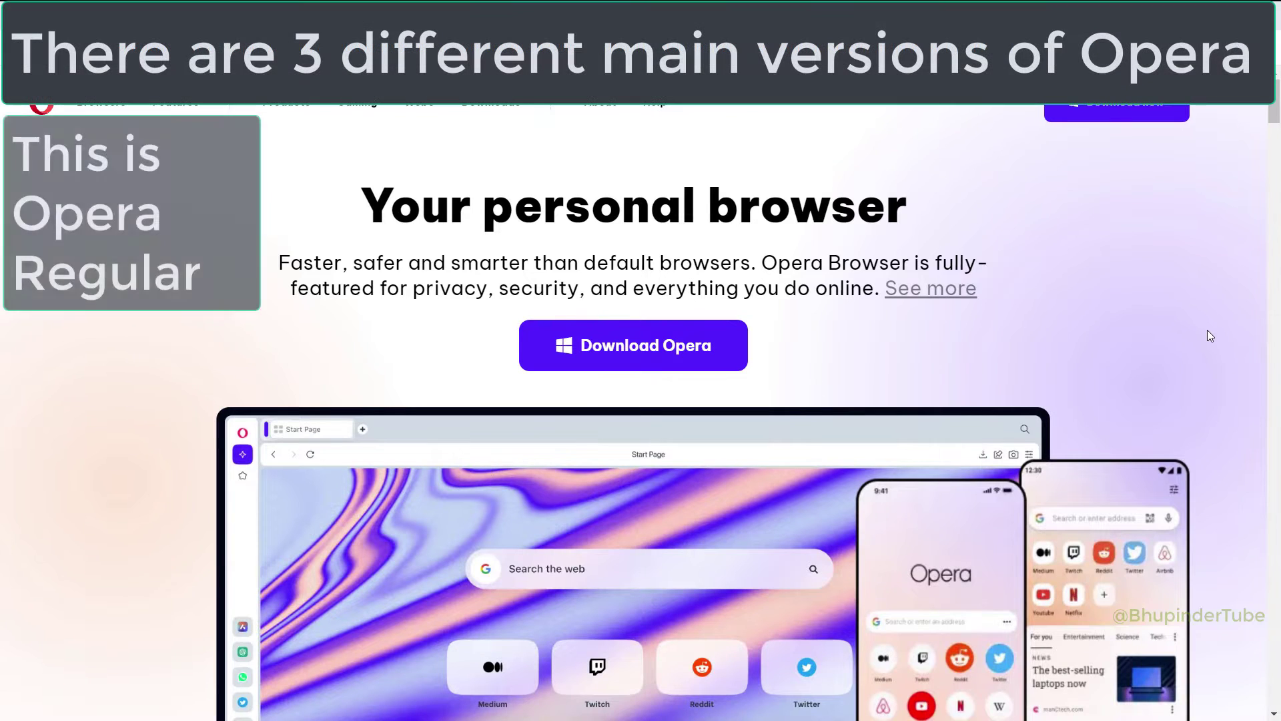
scroll(1213, 347, "down", 6)
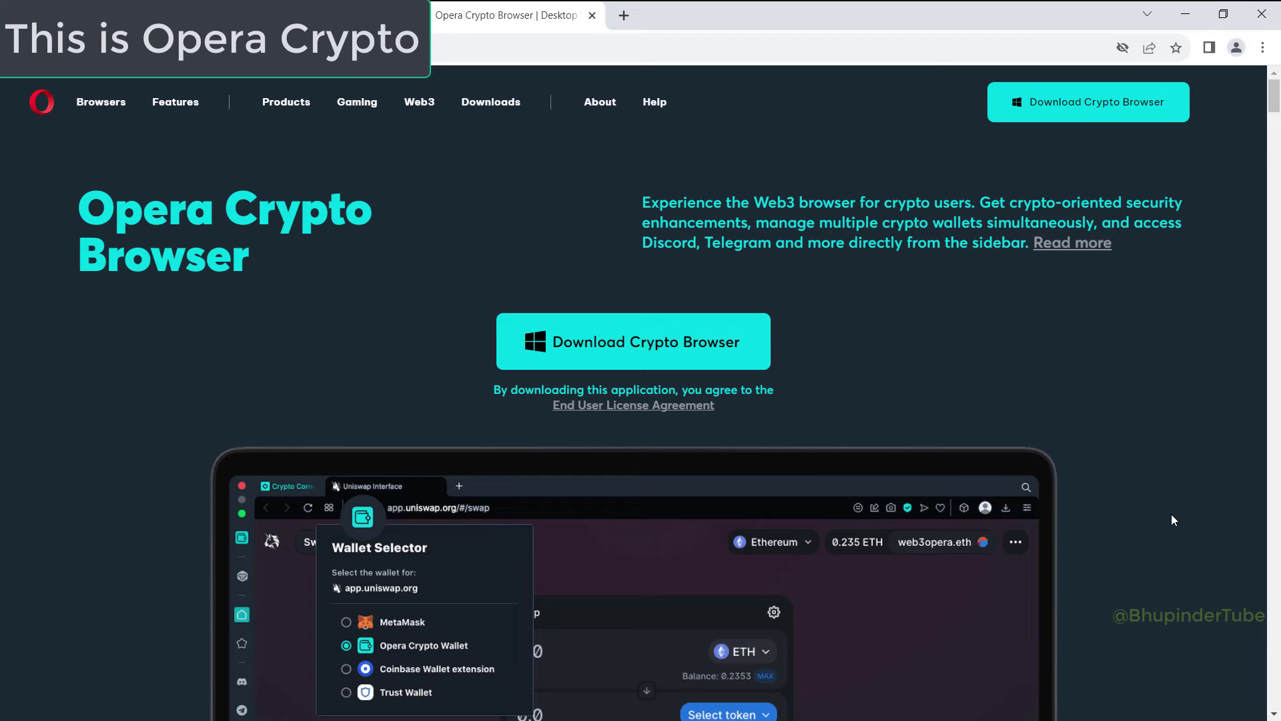
scroll(1171, 514, "down", 1)
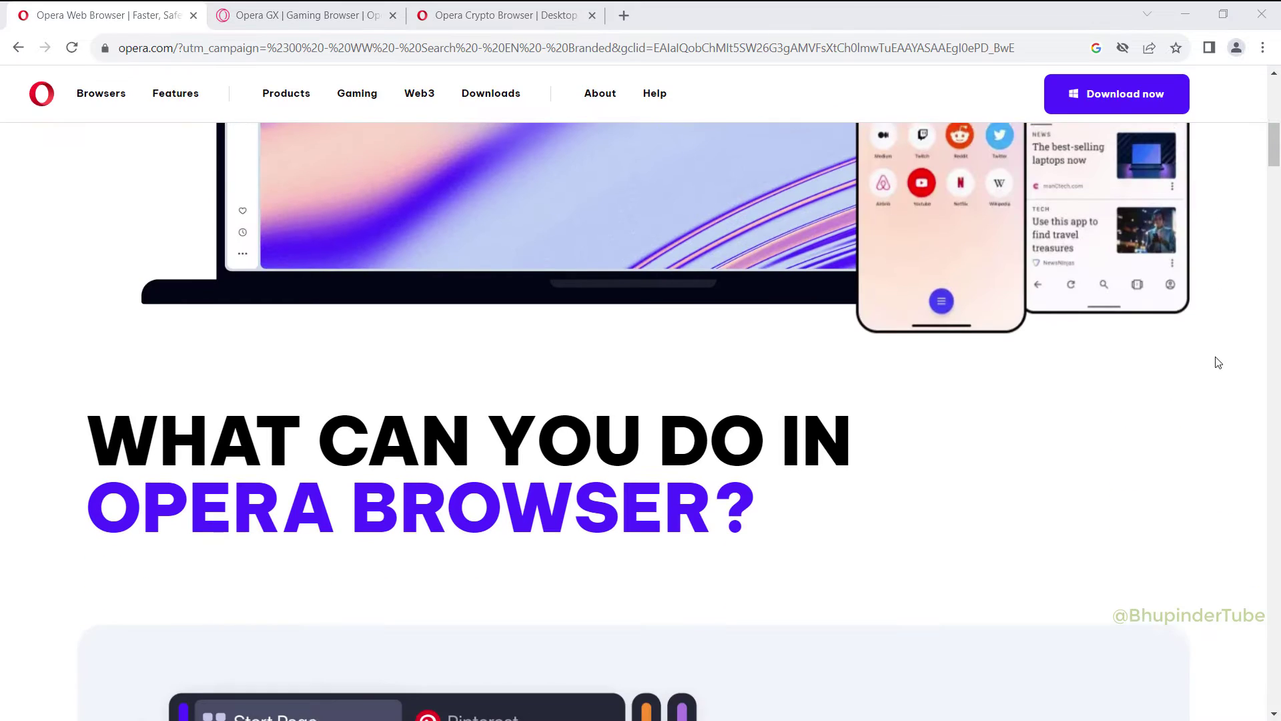
scroll(1218, 362, "down", 2)
scroll(1217, 362, "down", 10)
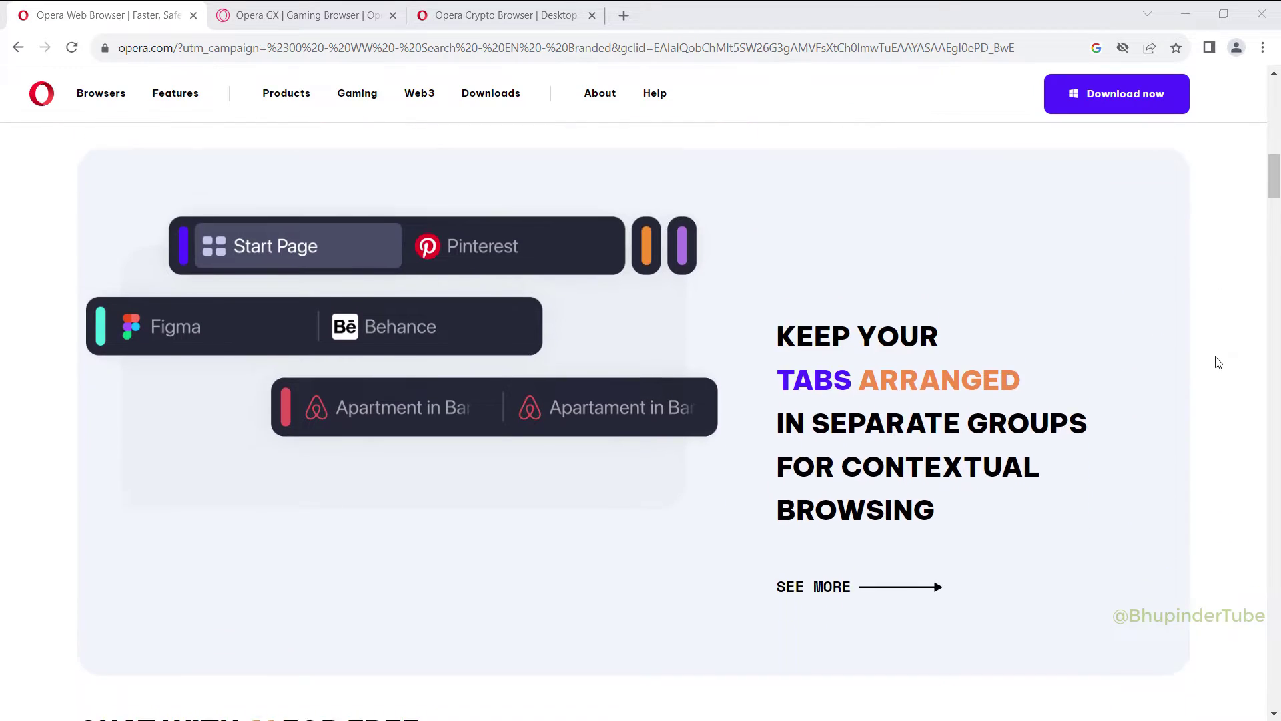
scroll(1217, 362, "down", 2)
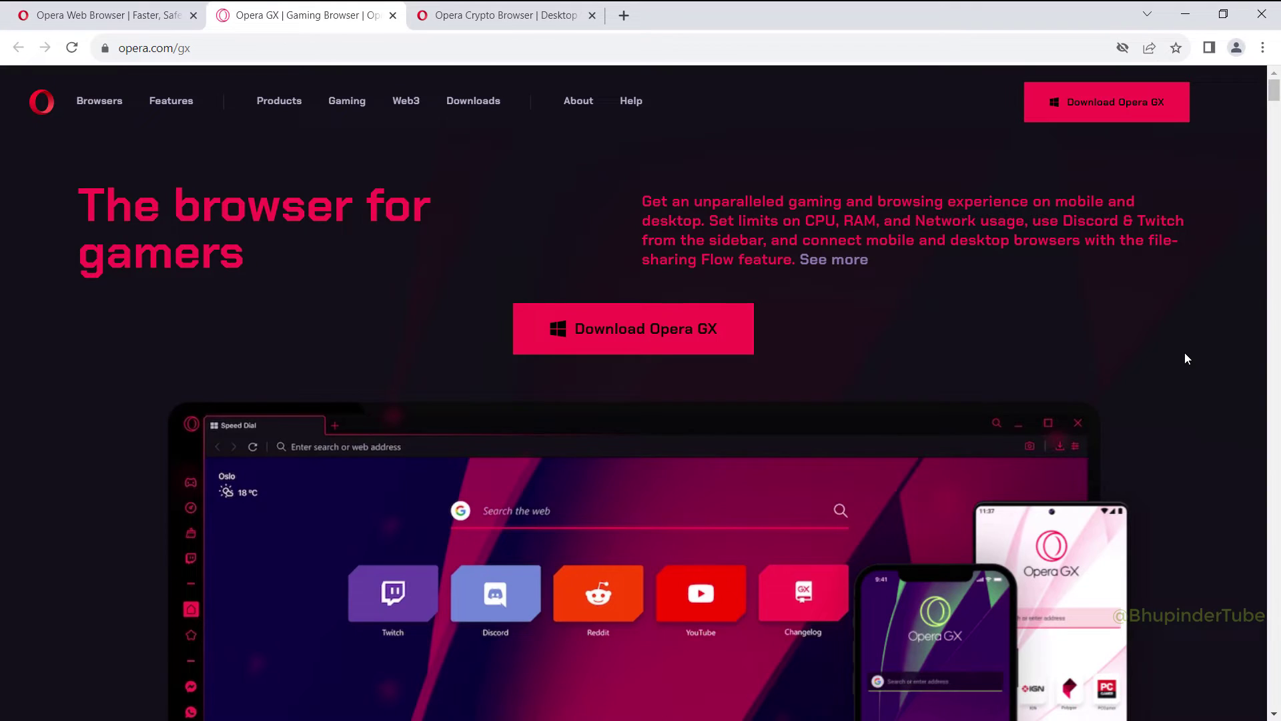
scroll(1184, 352, "down", 5)
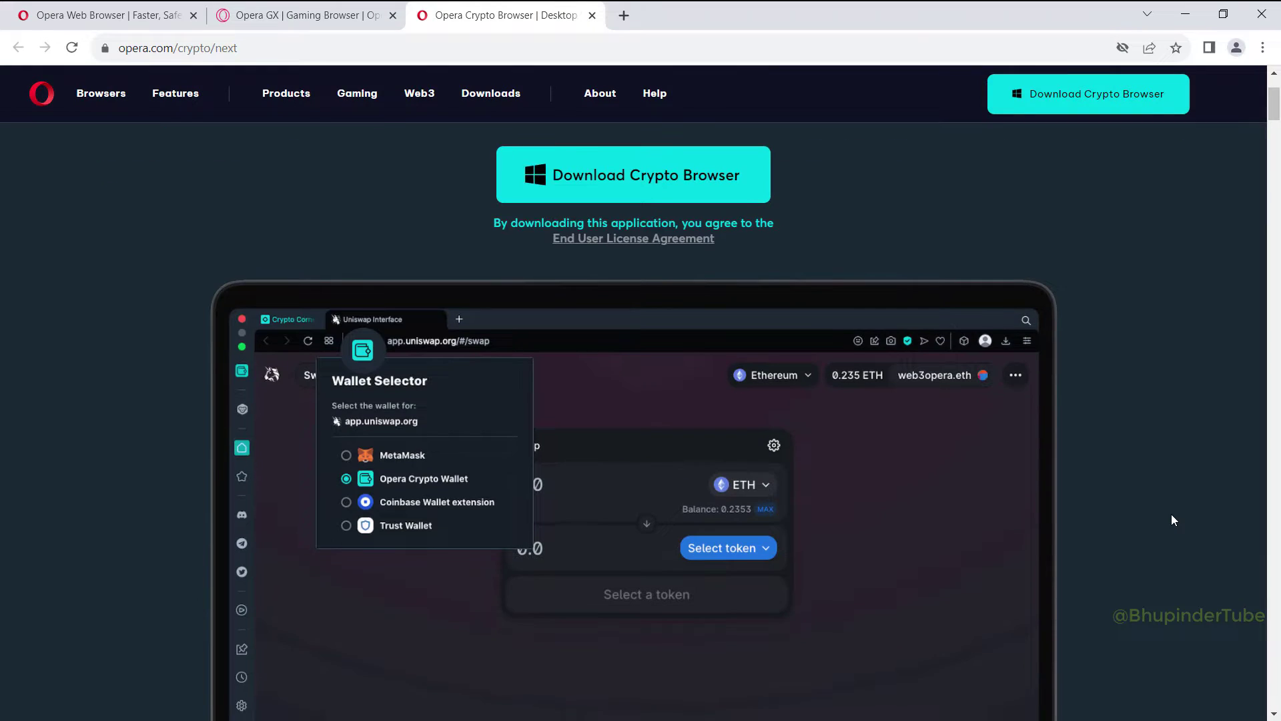
scroll(1171, 517, "down", 4)
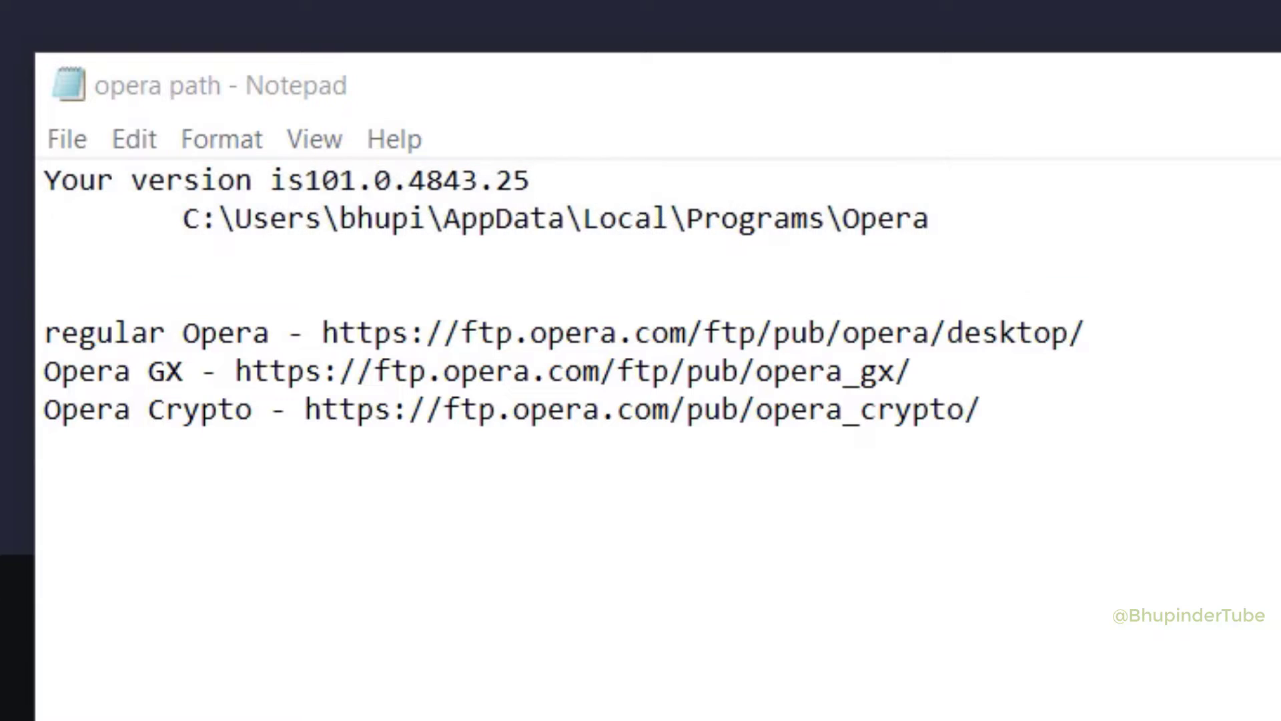
left_click_drag(1116, 304, 394, 305)
right_click(431, 306)
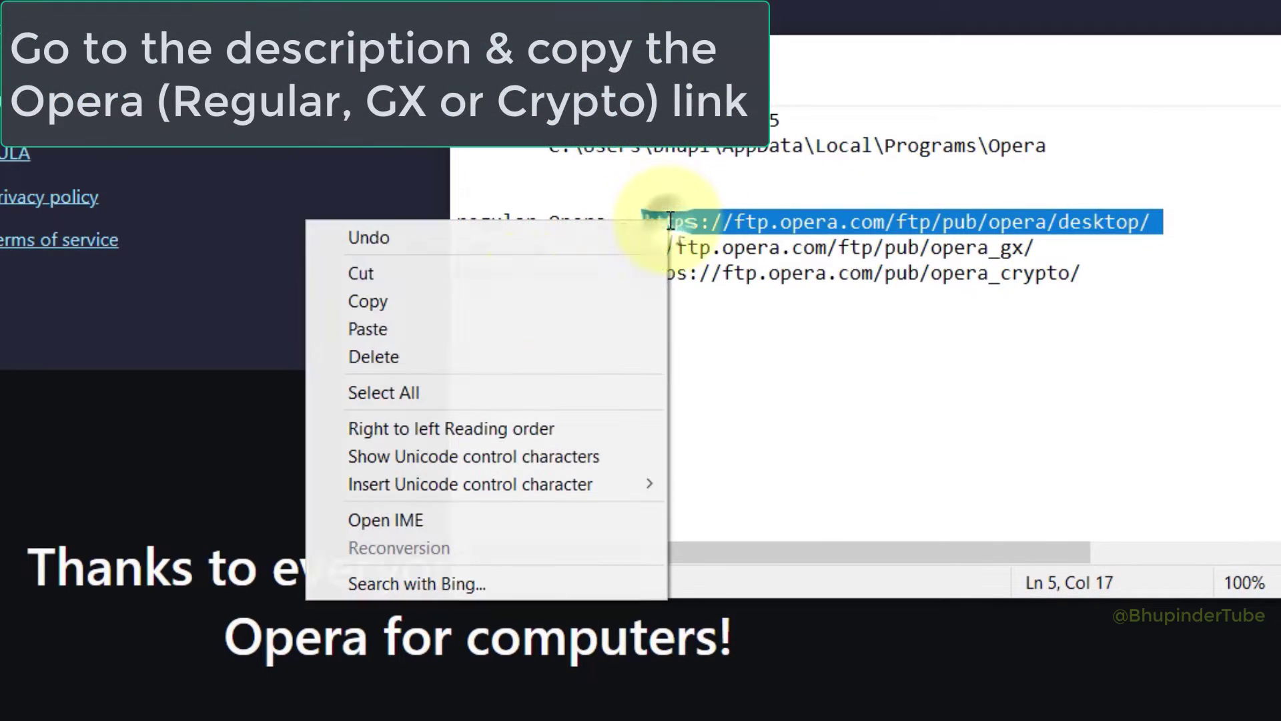
left_click(500, 302)
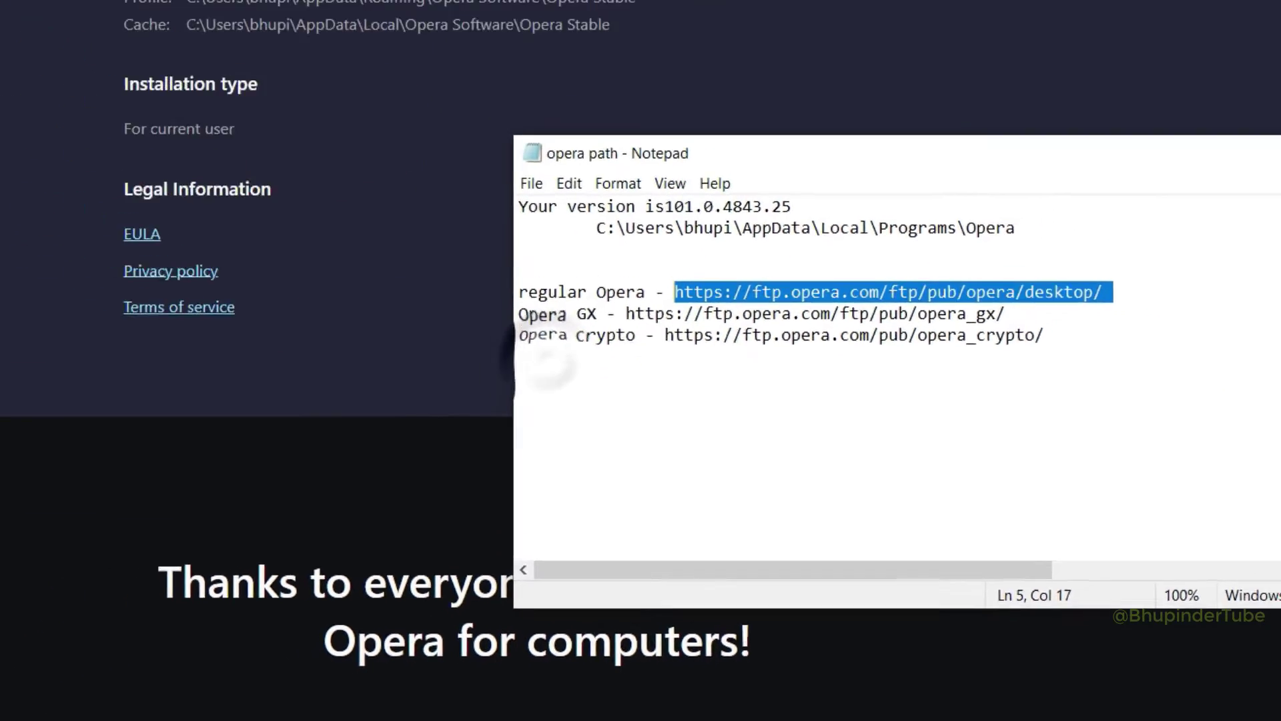
left_click(228, 62)
- Load the Opera desktop FTP index from the copied link
right_click(229, 62)
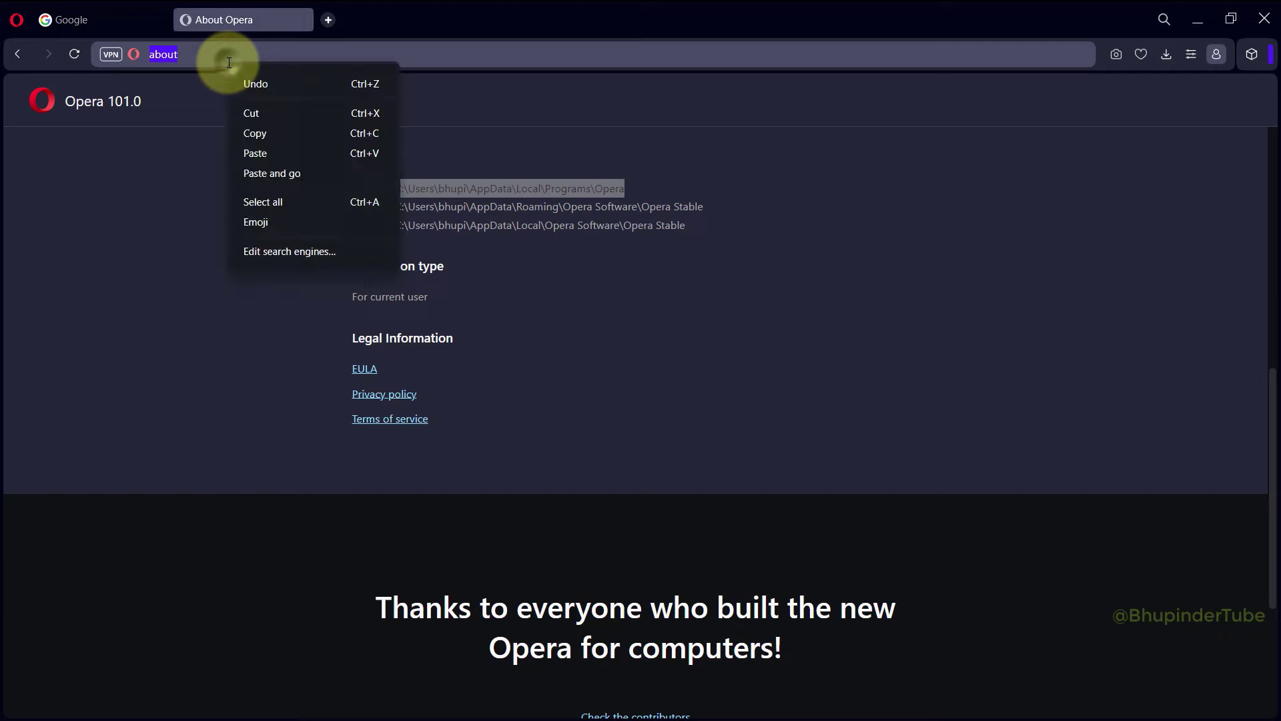
left_click(277, 175)
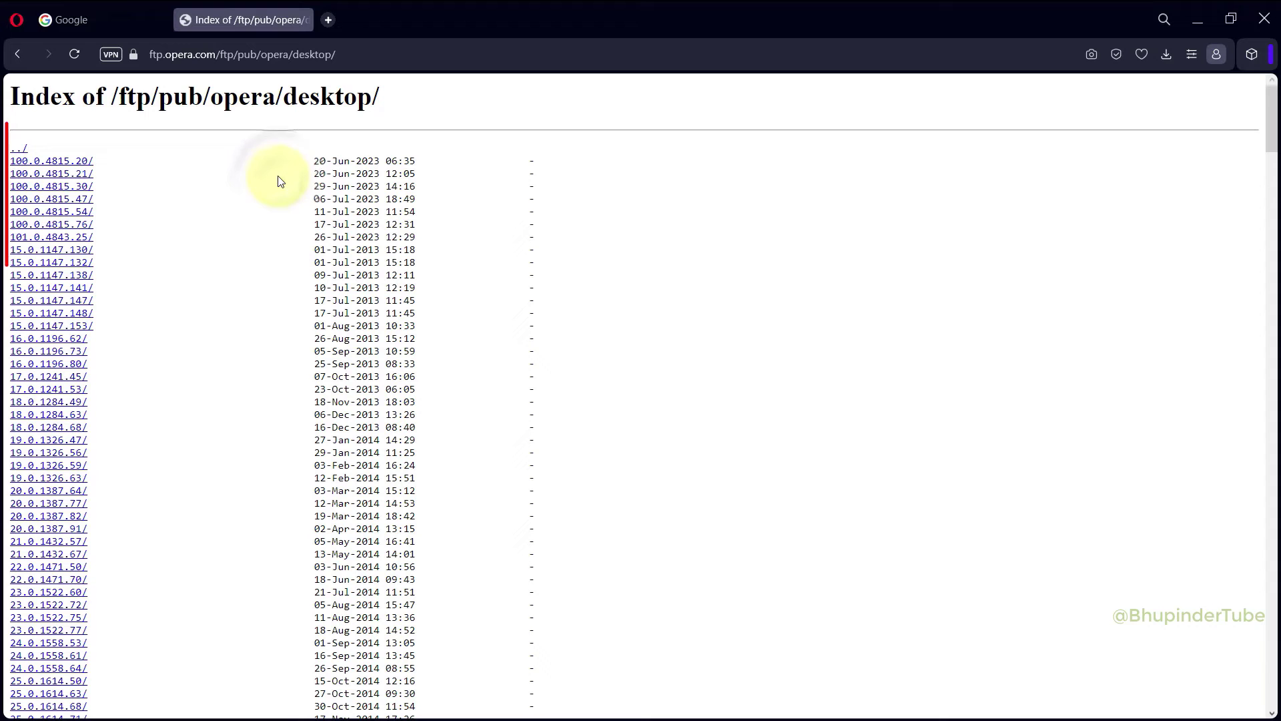
key("alt+Tab")
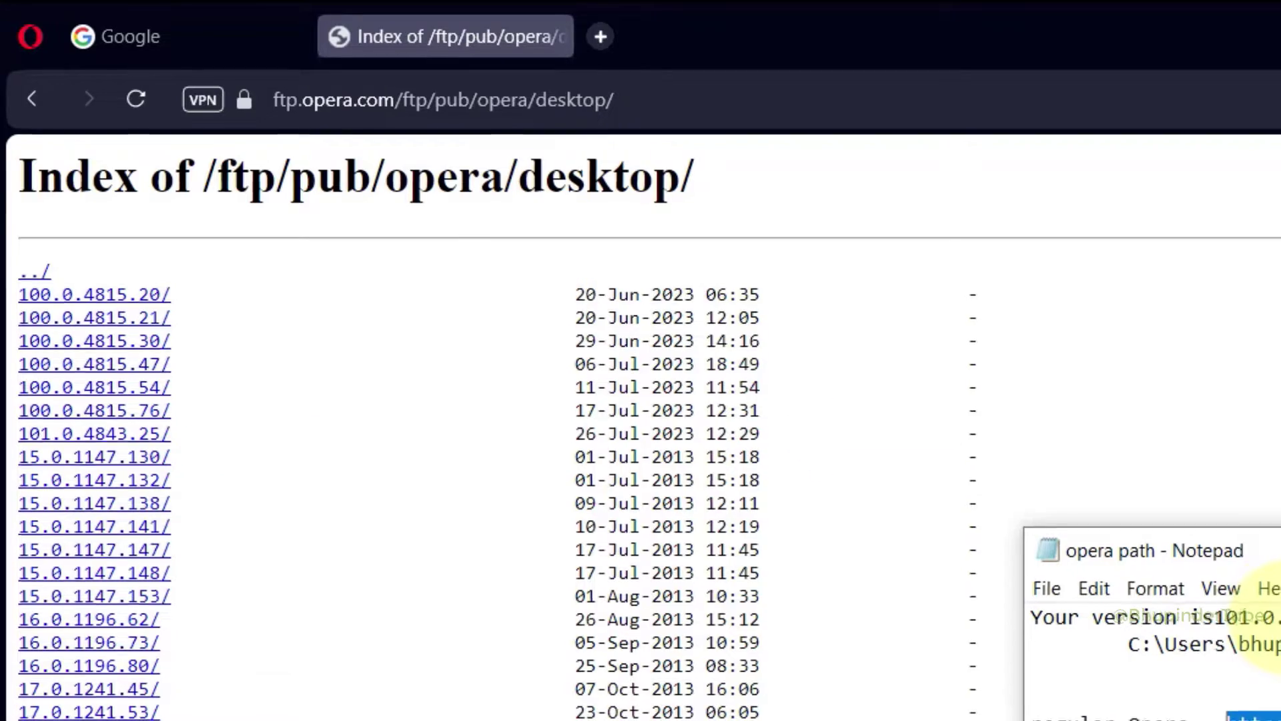
- Scroll the FTP listing to find build 99.0.4788.88 dated 27-Jun-2023
scroll(1246, 706, "down", 15)
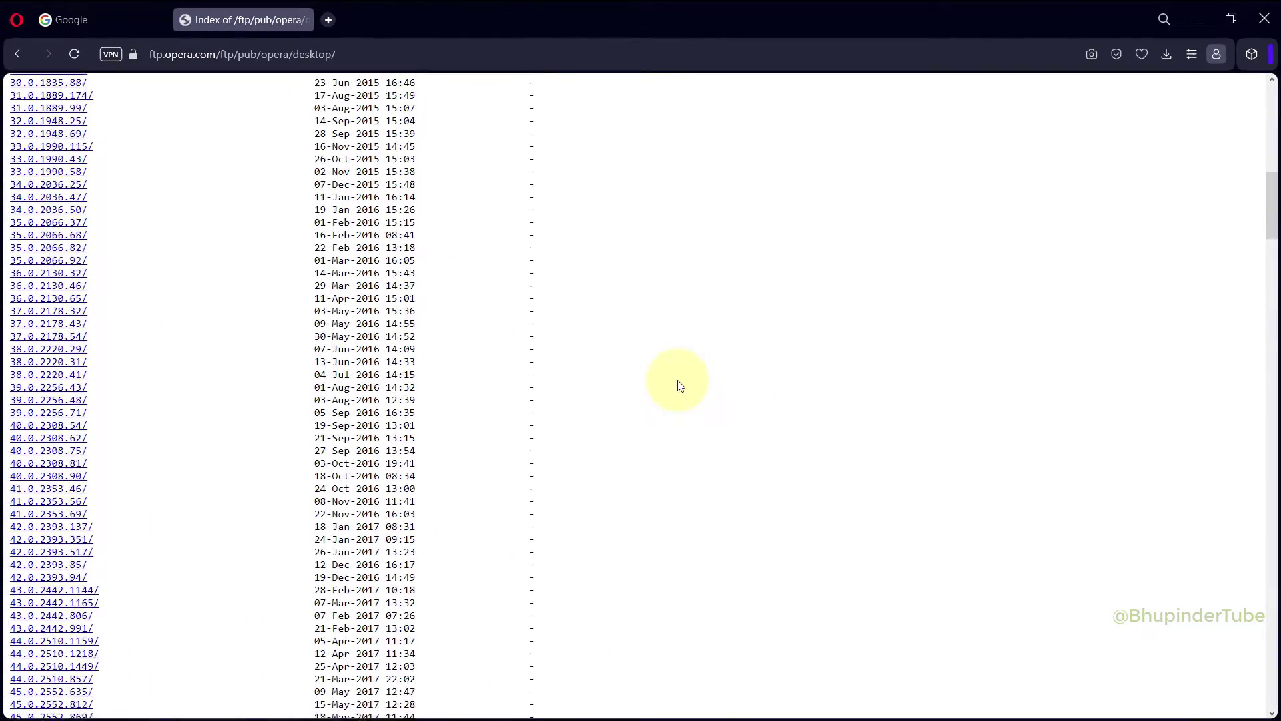
scroll(679, 386, "down", 20)
scroll(679, 386, "down", 20)
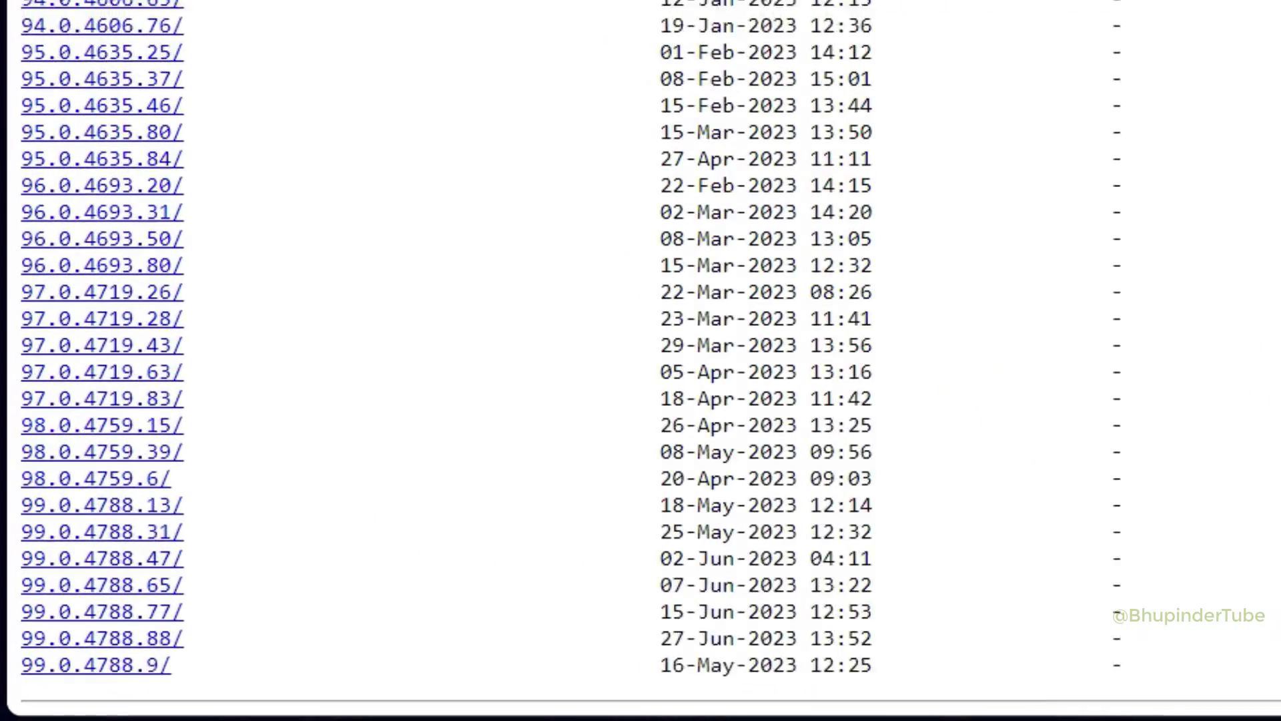
scroll(1006, 640, "up", 20)
scroll(827, 500, "up", 20)
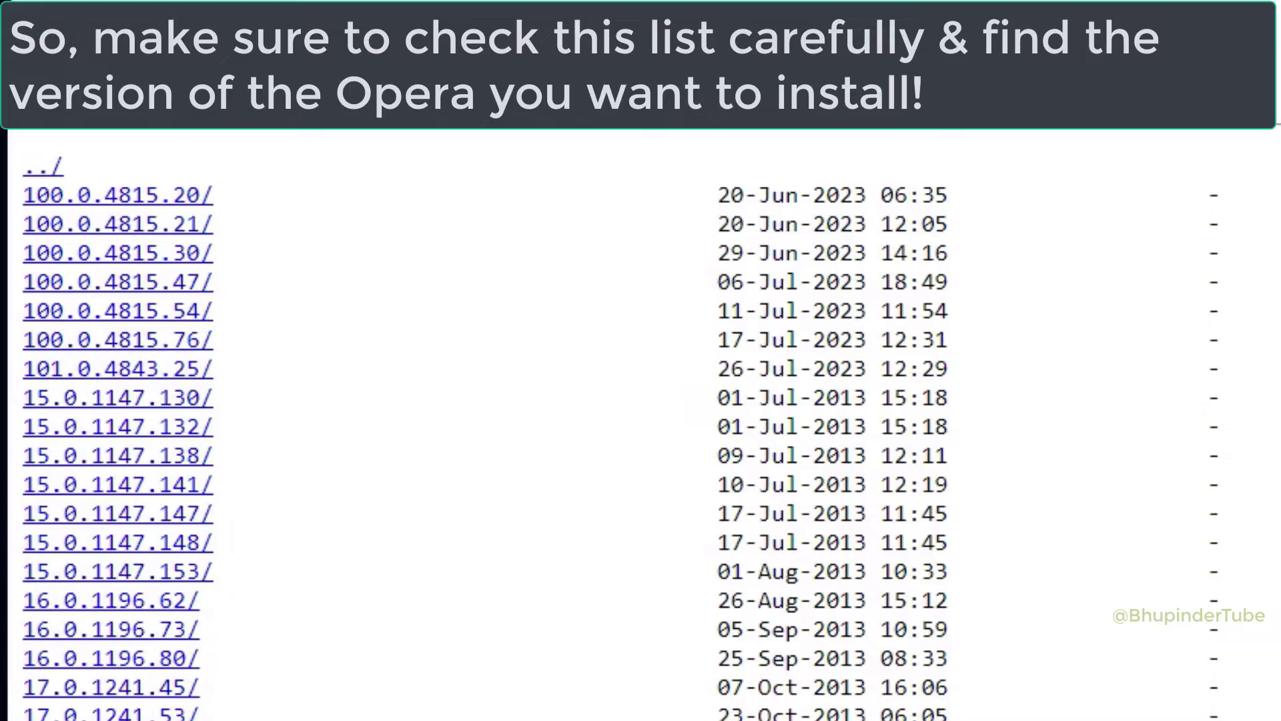
scroll(640, 400, "down", 20)
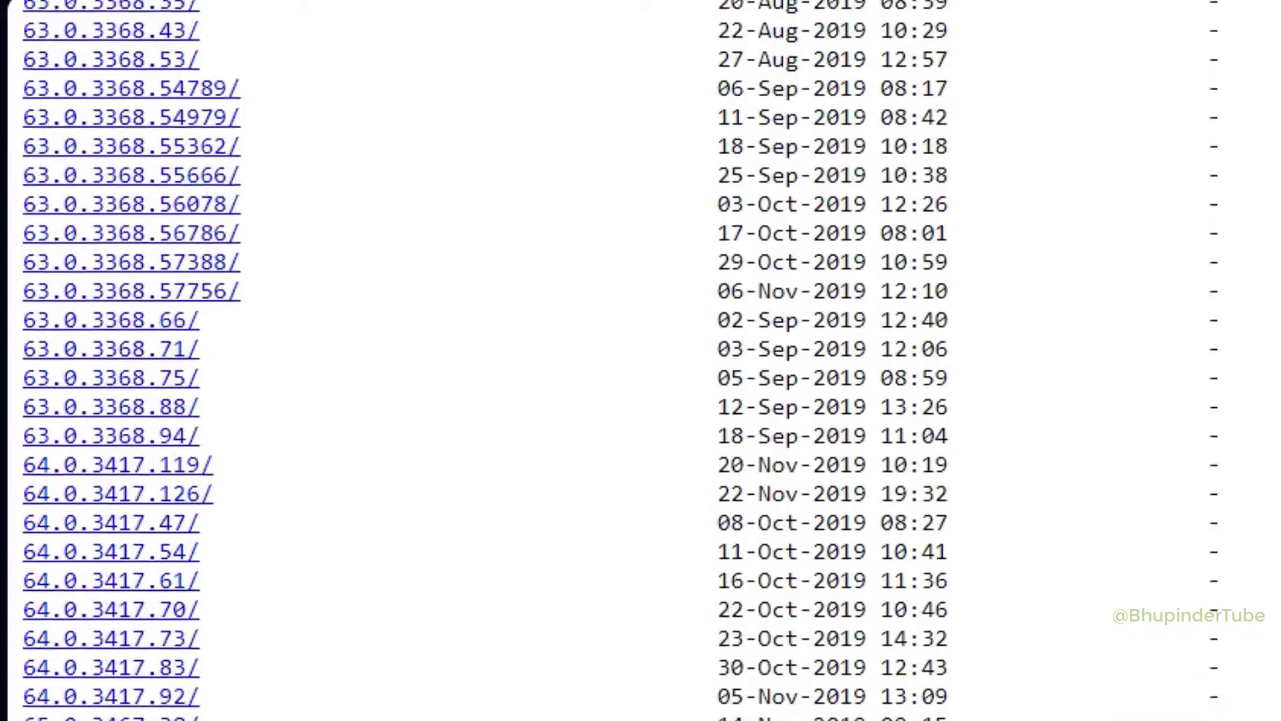
scroll(1172, 698, "down", 20)
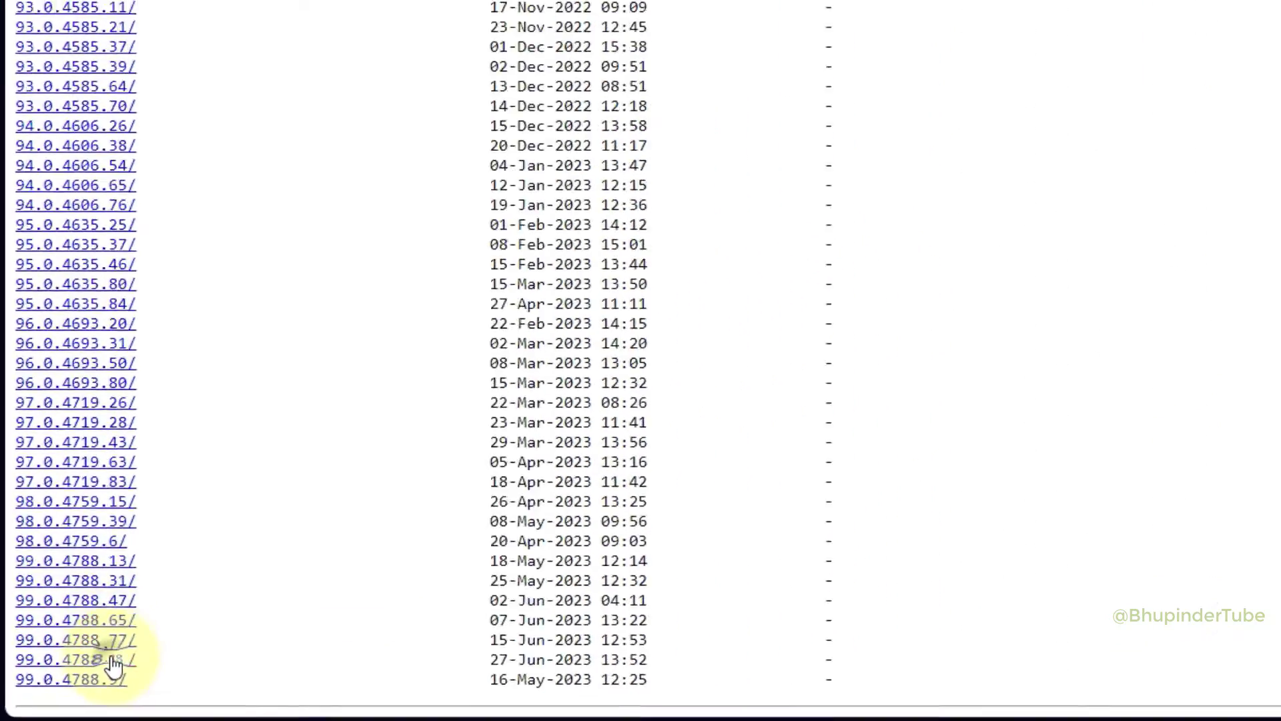
- Download Opera_99.0.4788.88_Setup_x64.exe from the 99.0.4788.88/win/ folder into Downloads
left_click(165, 630)
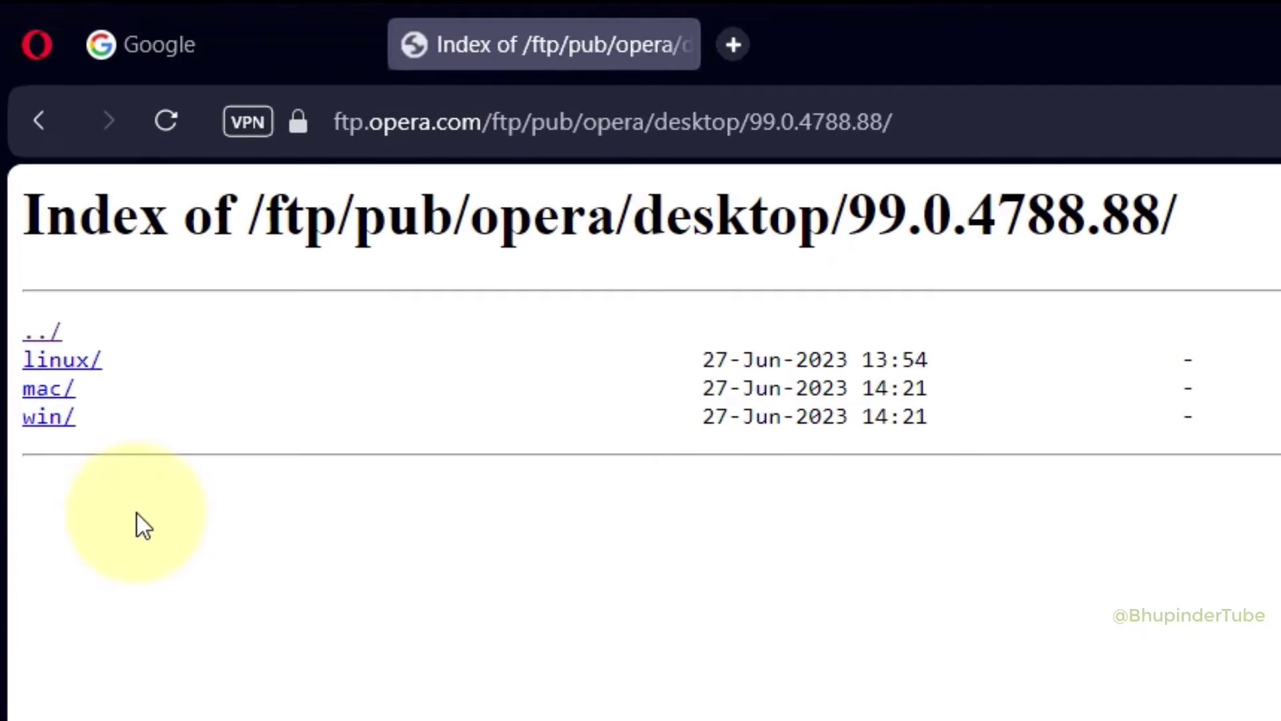
left_click(47, 419)
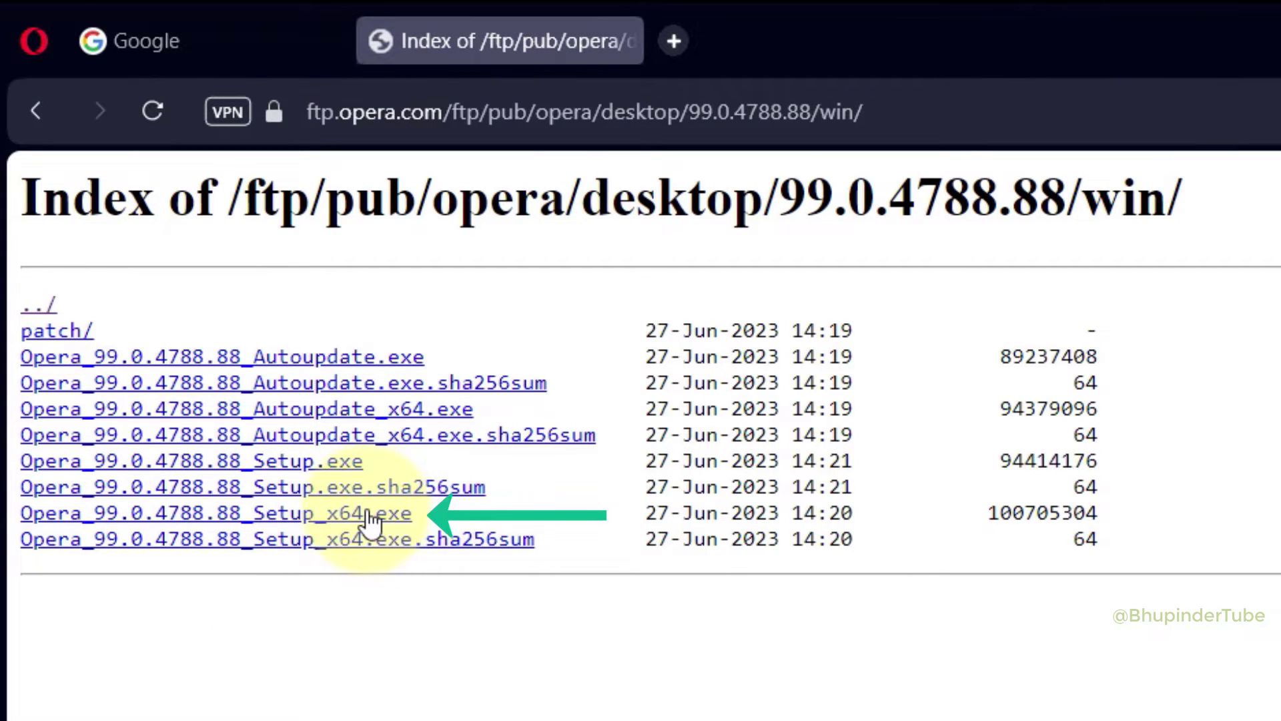
left_click(346, 511)
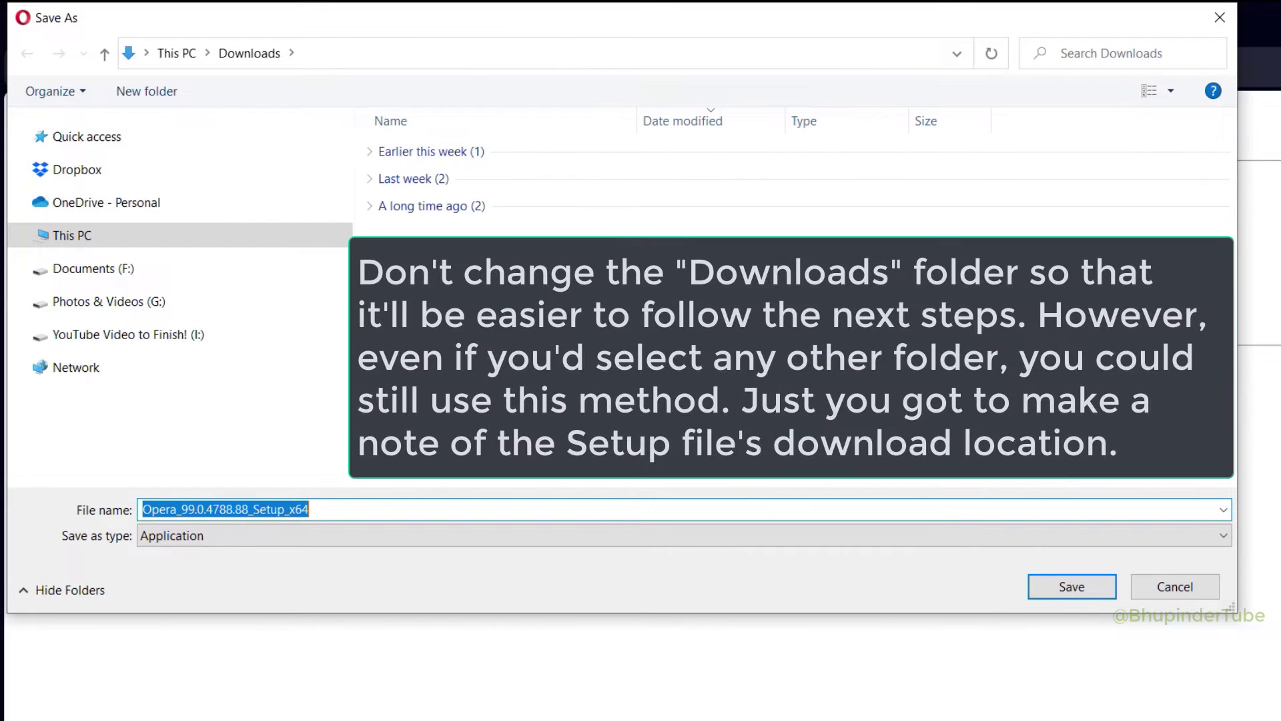
left_click(1079, 586)
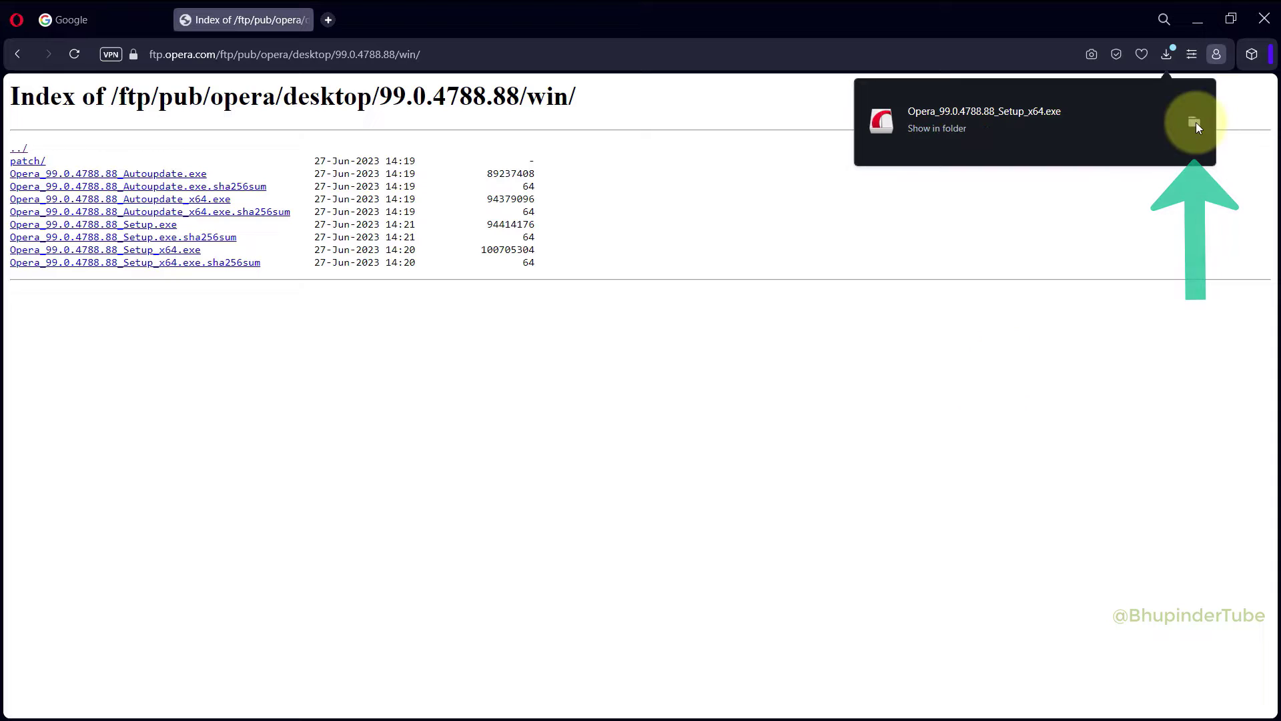
- Show the downloaded Opera 99 installer in its Downloads folder, then minimize the windows
left_click(1196, 122)
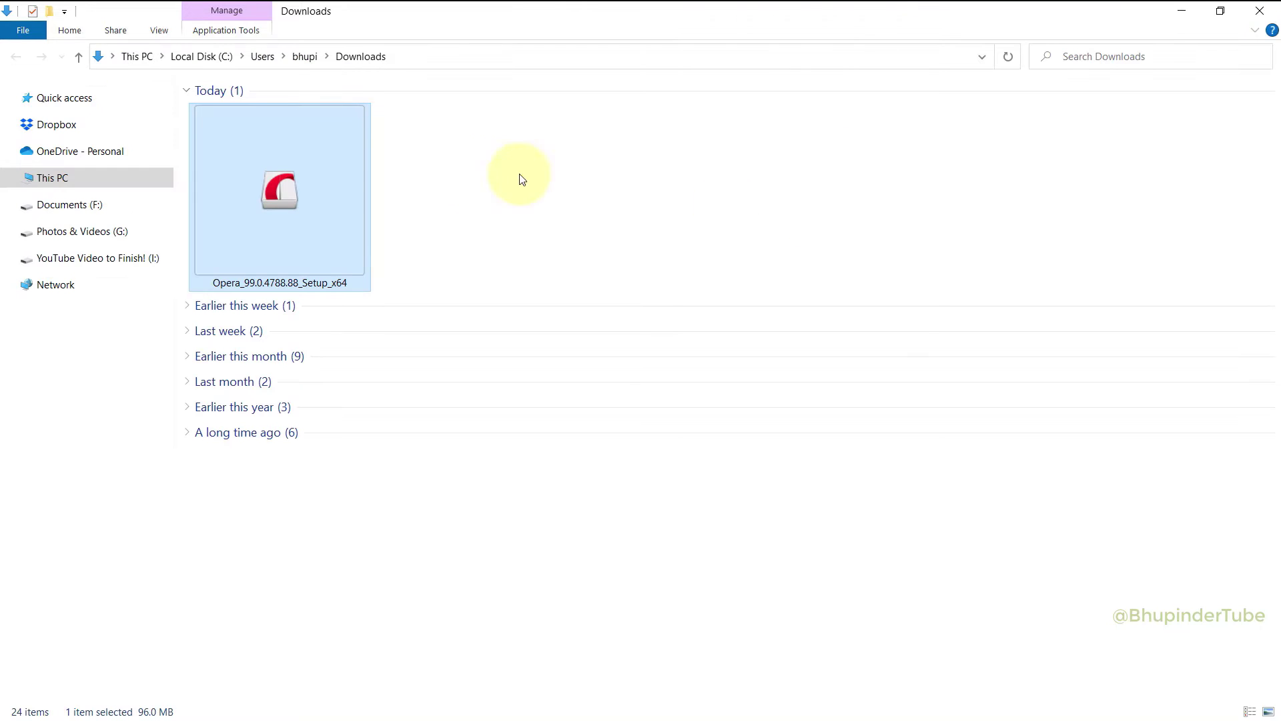
left_click(1183, 15)
left_click(1253, 12)
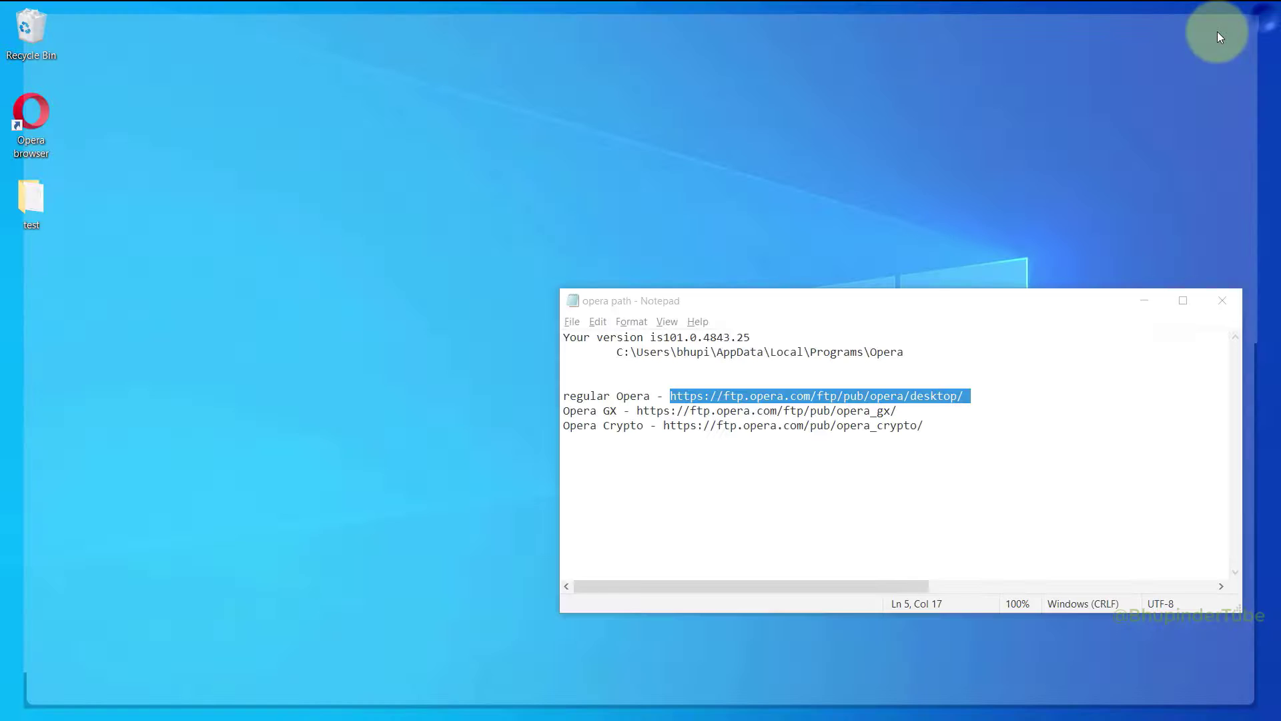
- Choose Uninstall on Opera browser from the Start menu's All apps list
left_click(20, 706)
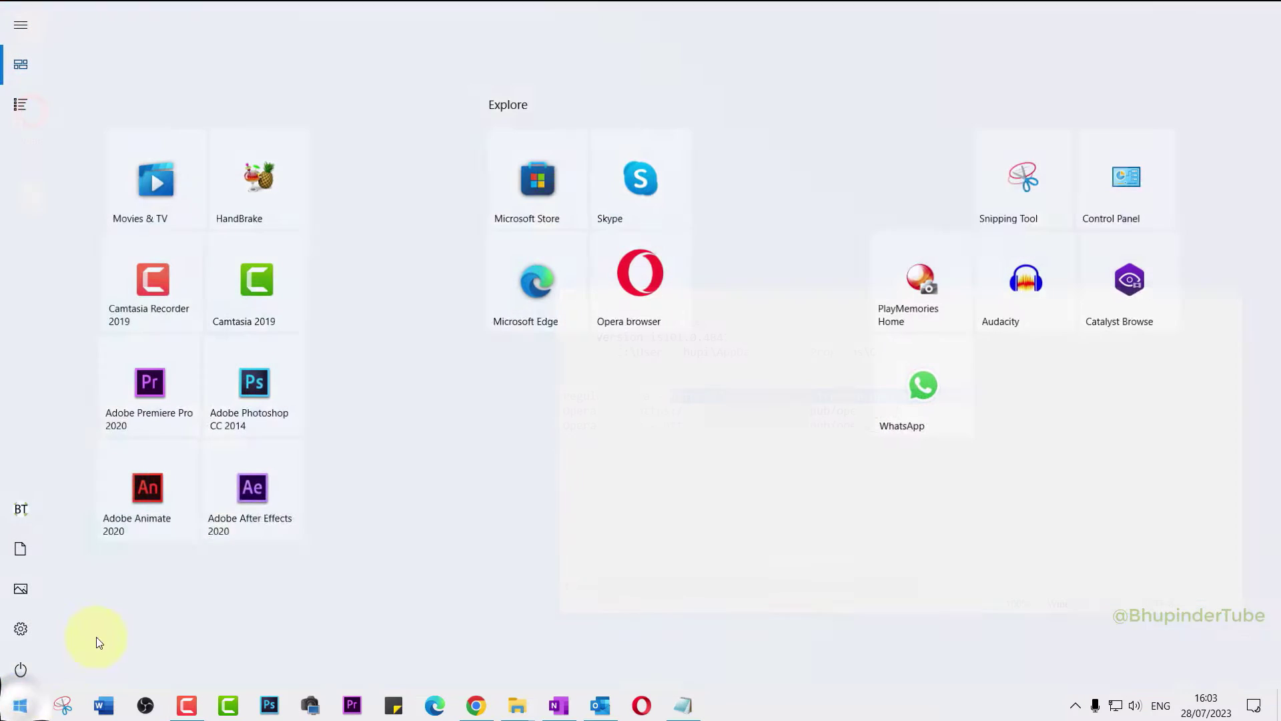
left_click(24, 107)
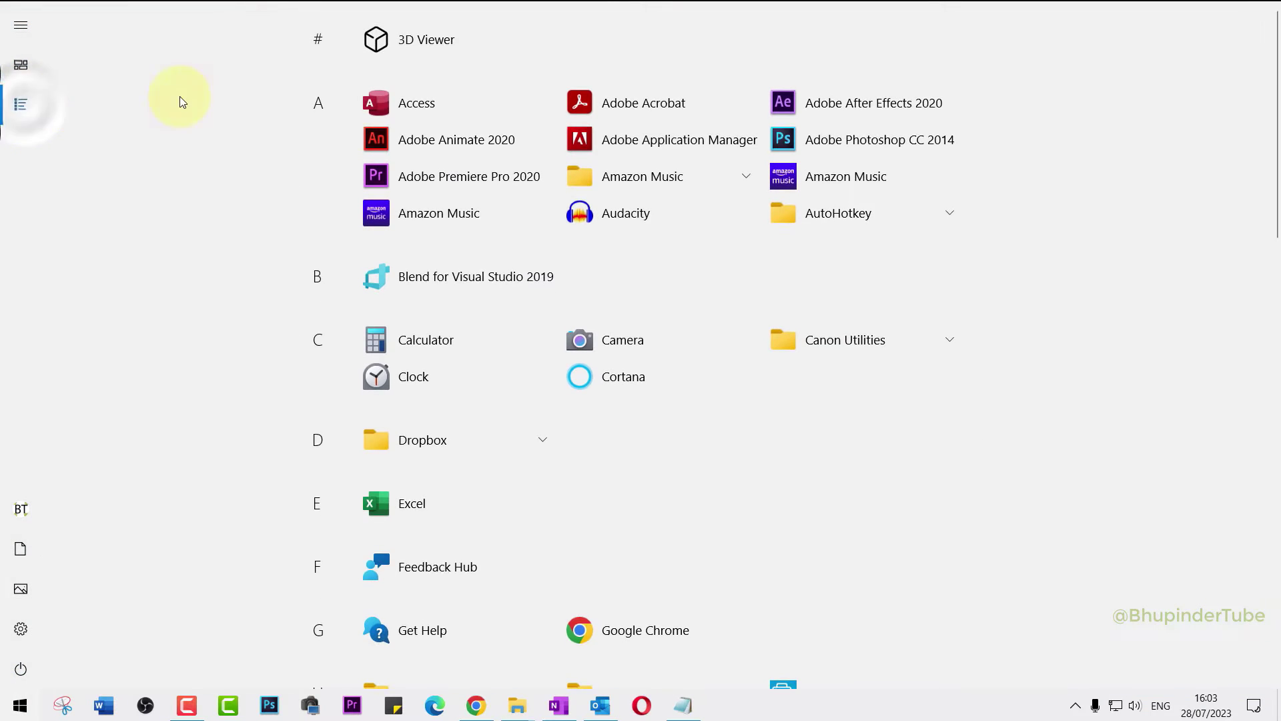
scroll(1080, 394, "down", 10)
right_click(699, 270)
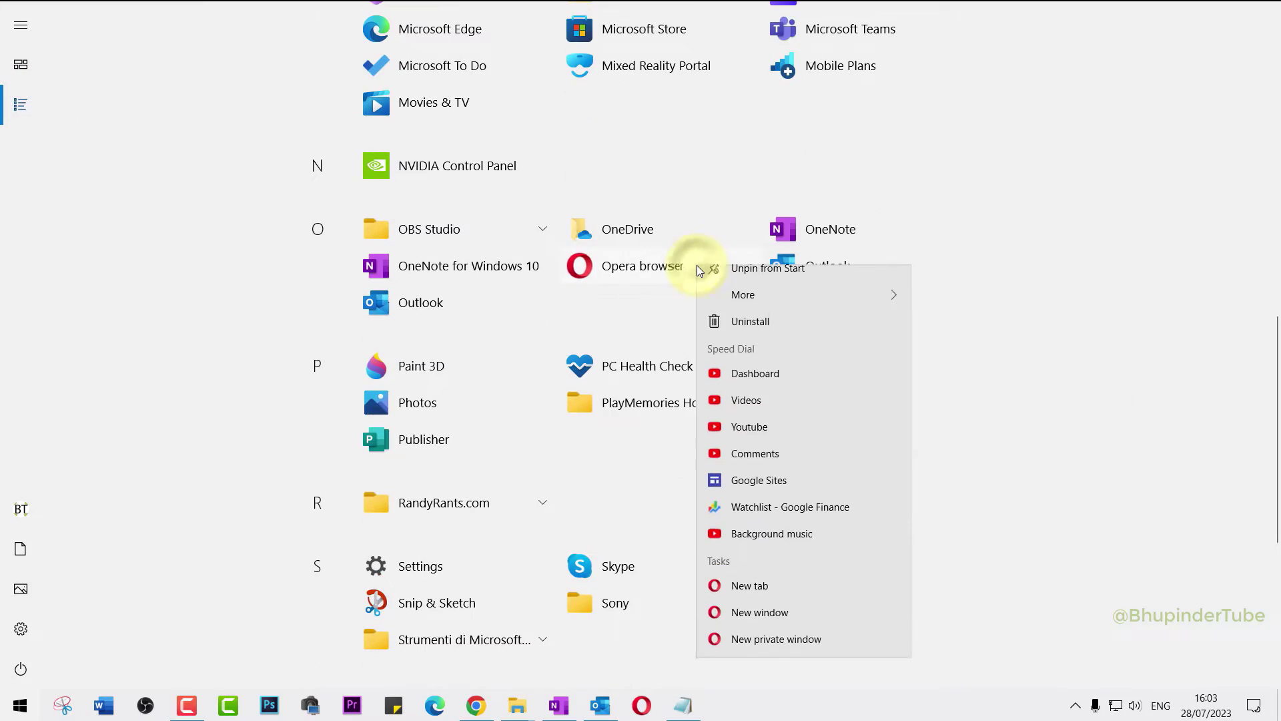
left_click(805, 343)
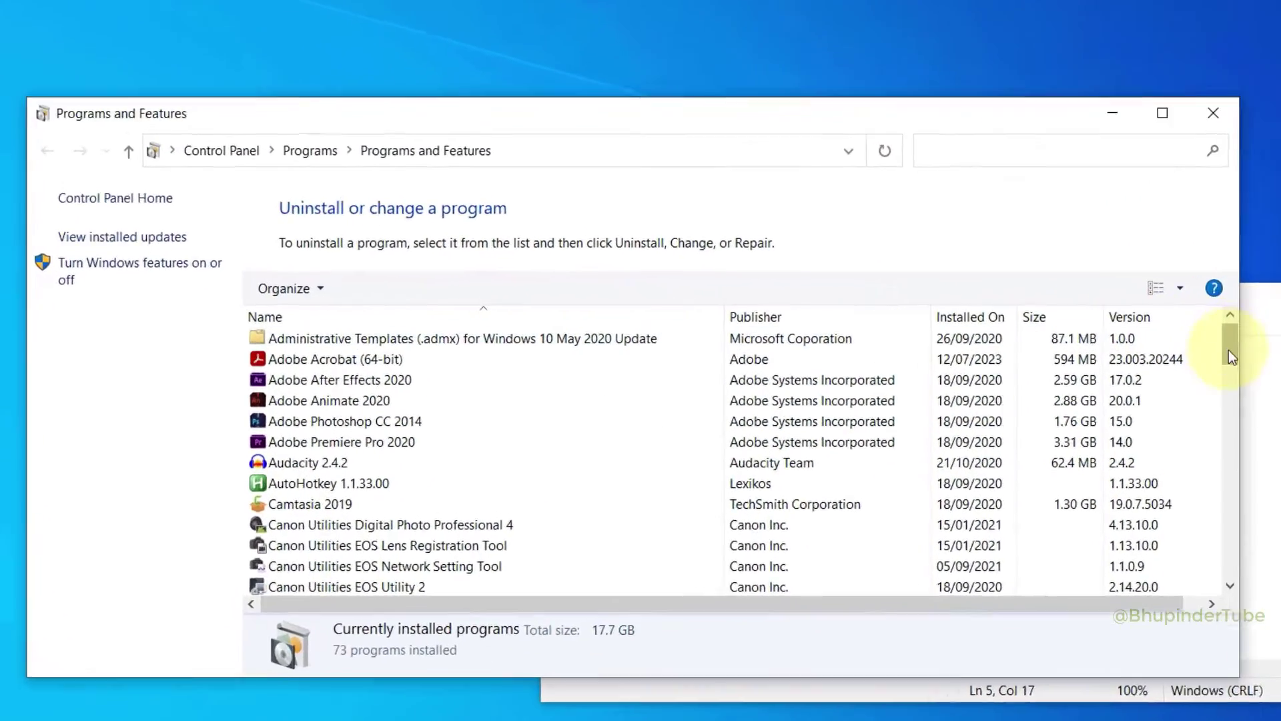
- Uninstall Opera Stable 101.0.4843.25 from Programs and Features, leaving Delete user data unchecked
left_click_drag(1094, 327, 1094, 370)
left_click_drag(1253, 392, 1251, 573)
left_click(332, 361)
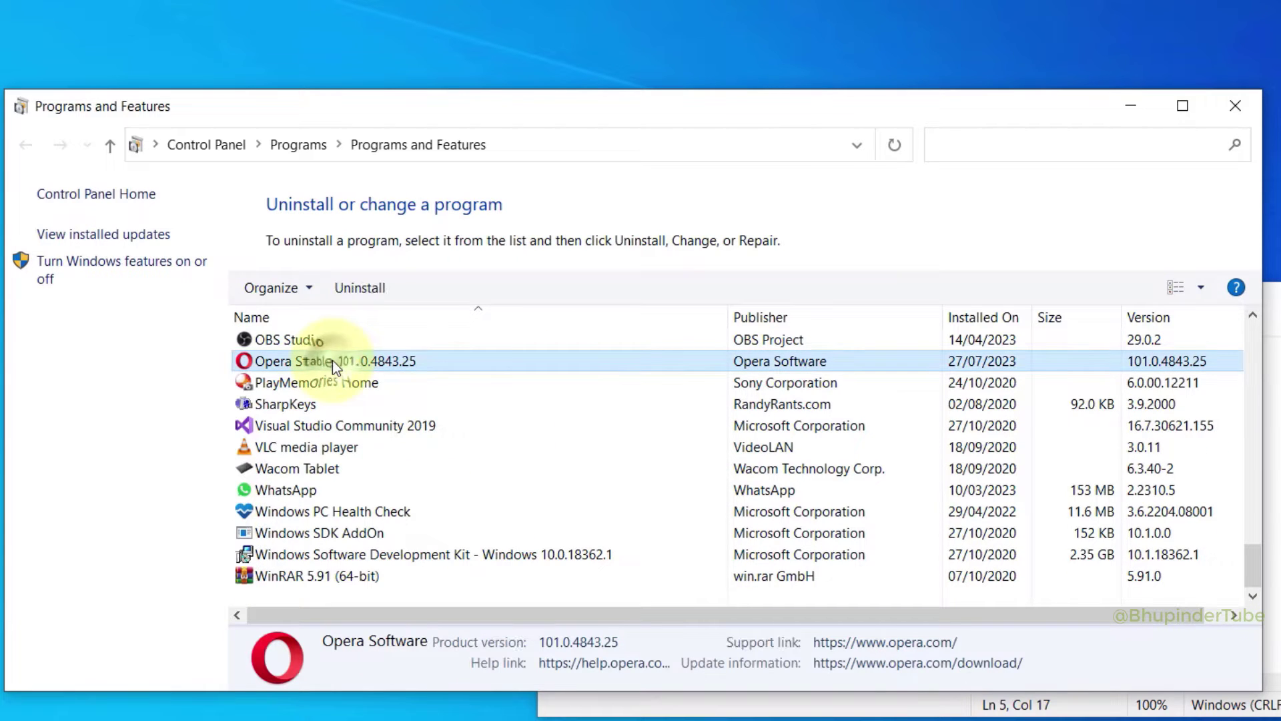
left_click(373, 287)
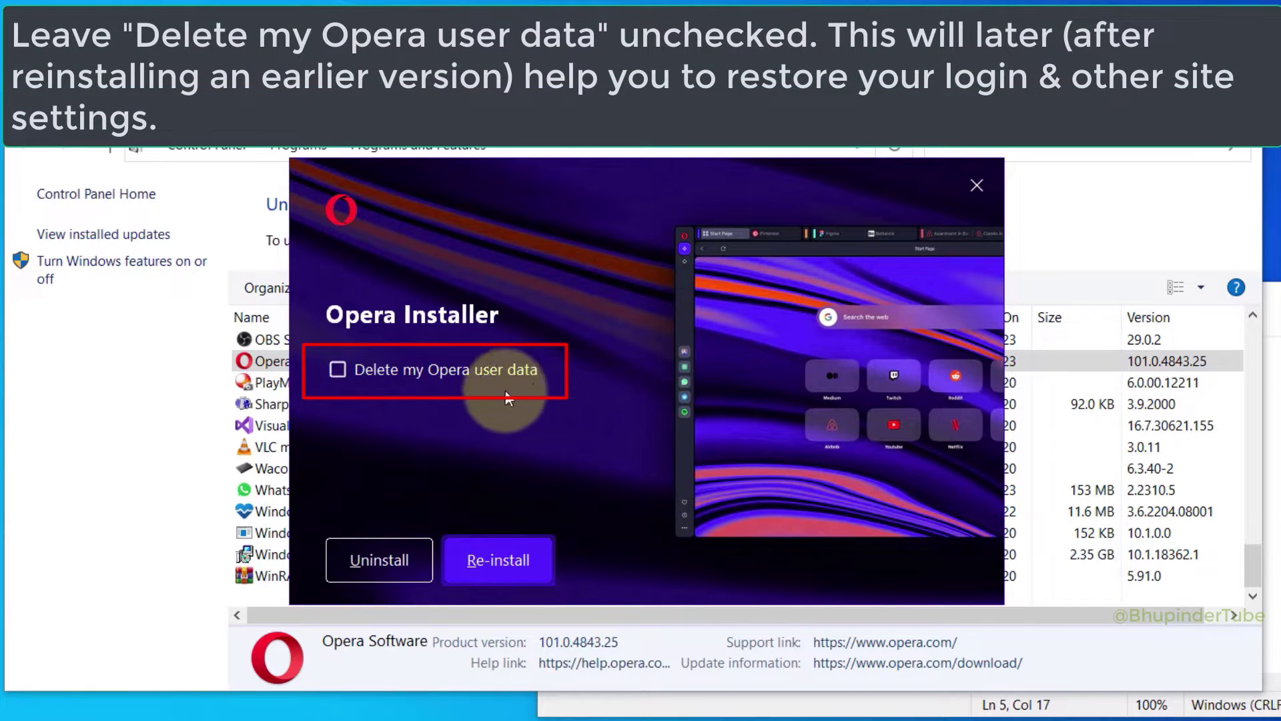
left_click(368, 564)
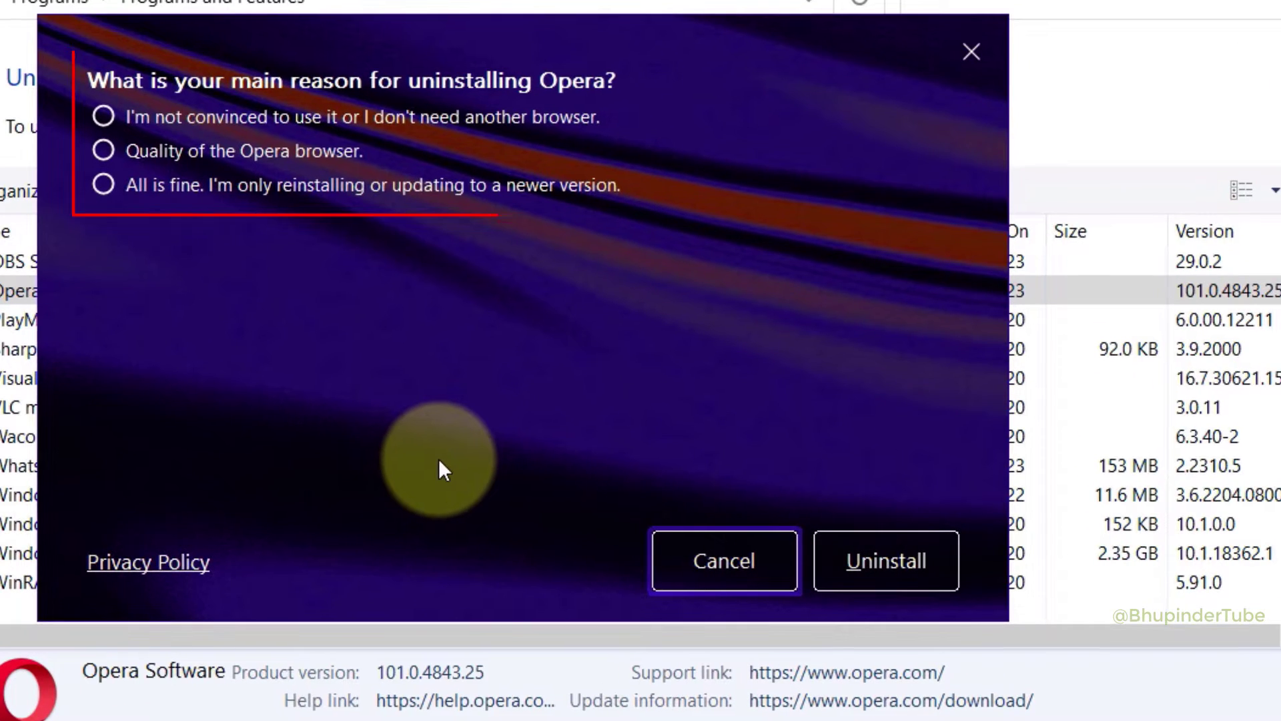
left_click(899, 566)
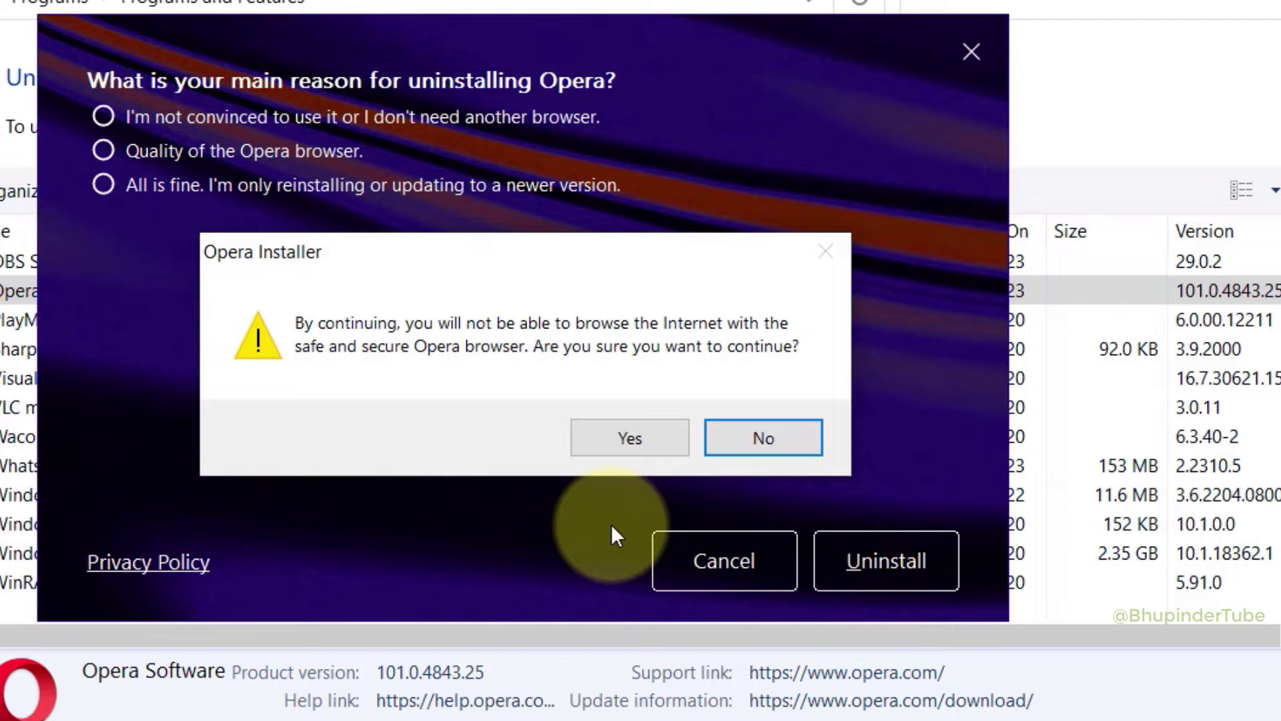
left_click(606, 438)
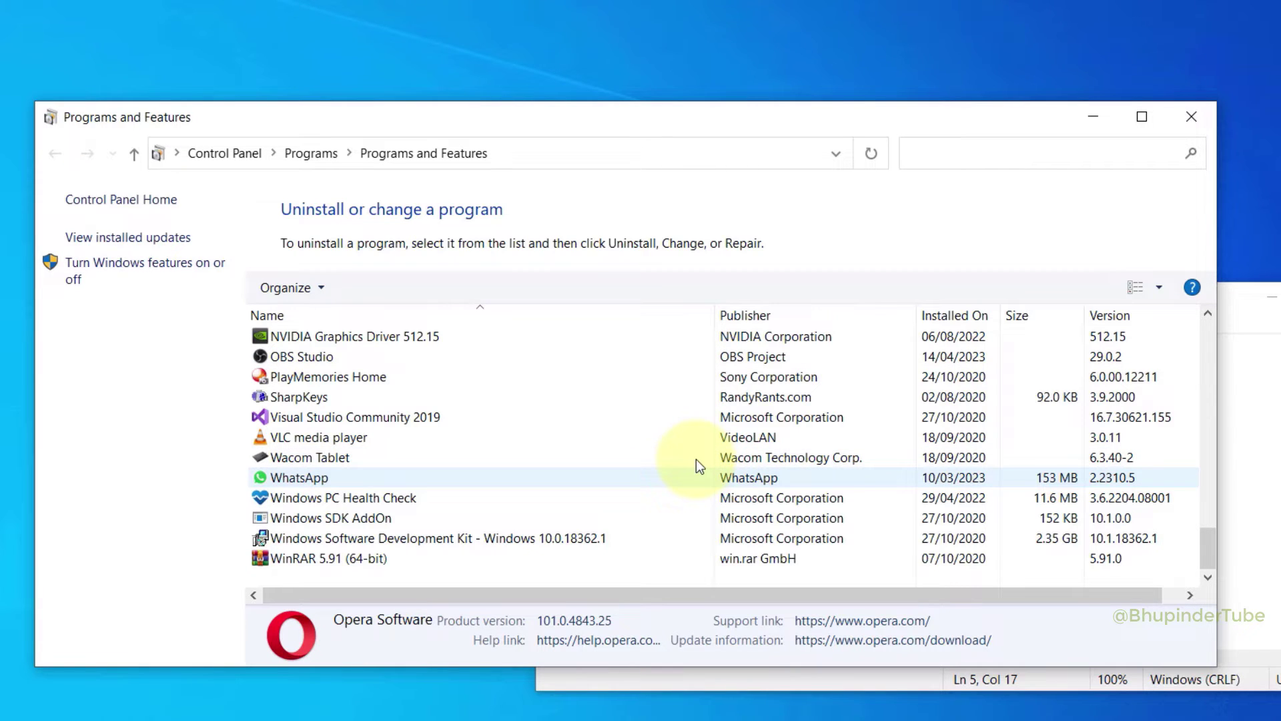
- Close Programs and Features and copy the Opera install path from the Notepad note
left_click(1191, 116)
left_click(998, 361)
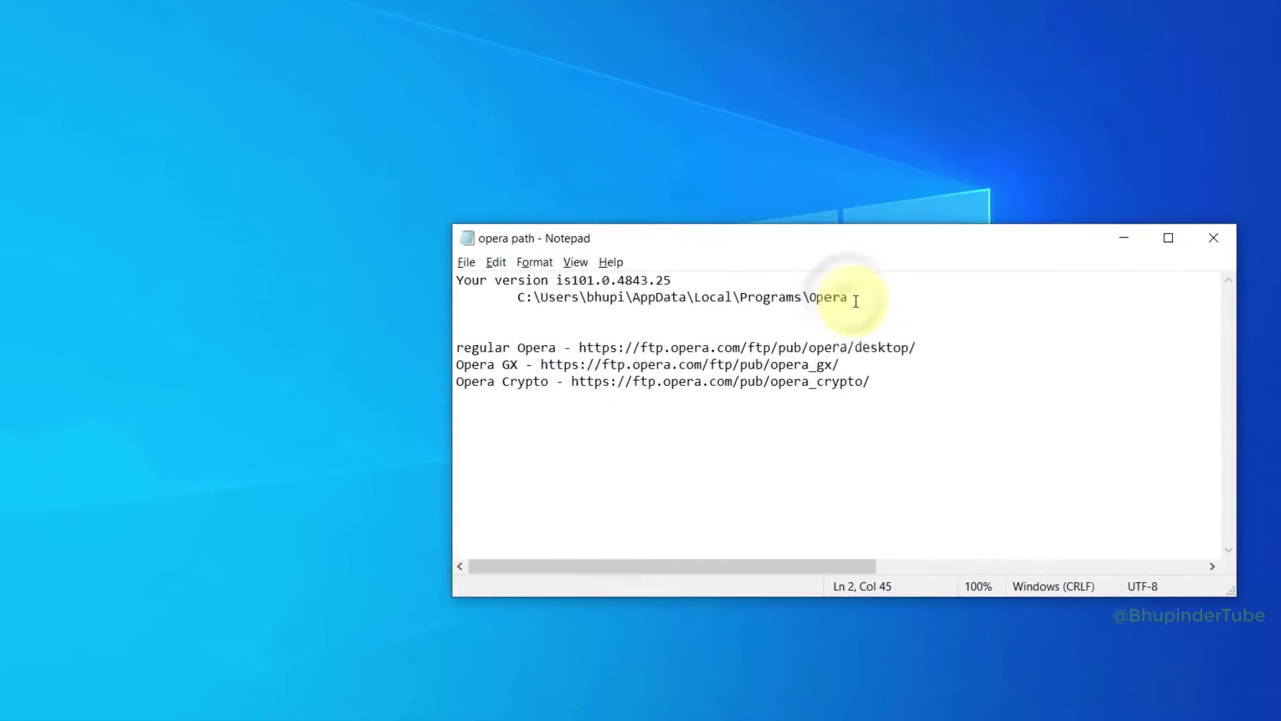
left_click_drag(978, 359, 735, 360)
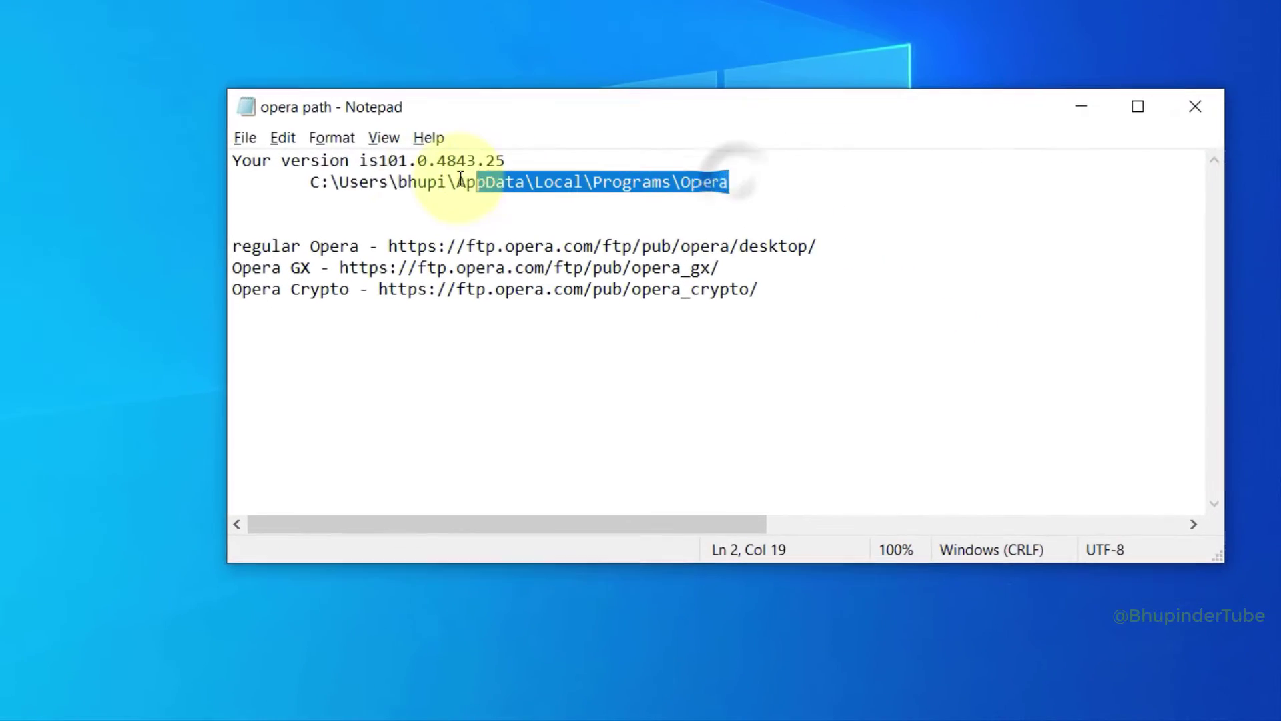
left_click_drag(461, 179, 309, 180)
right_click(360, 179)
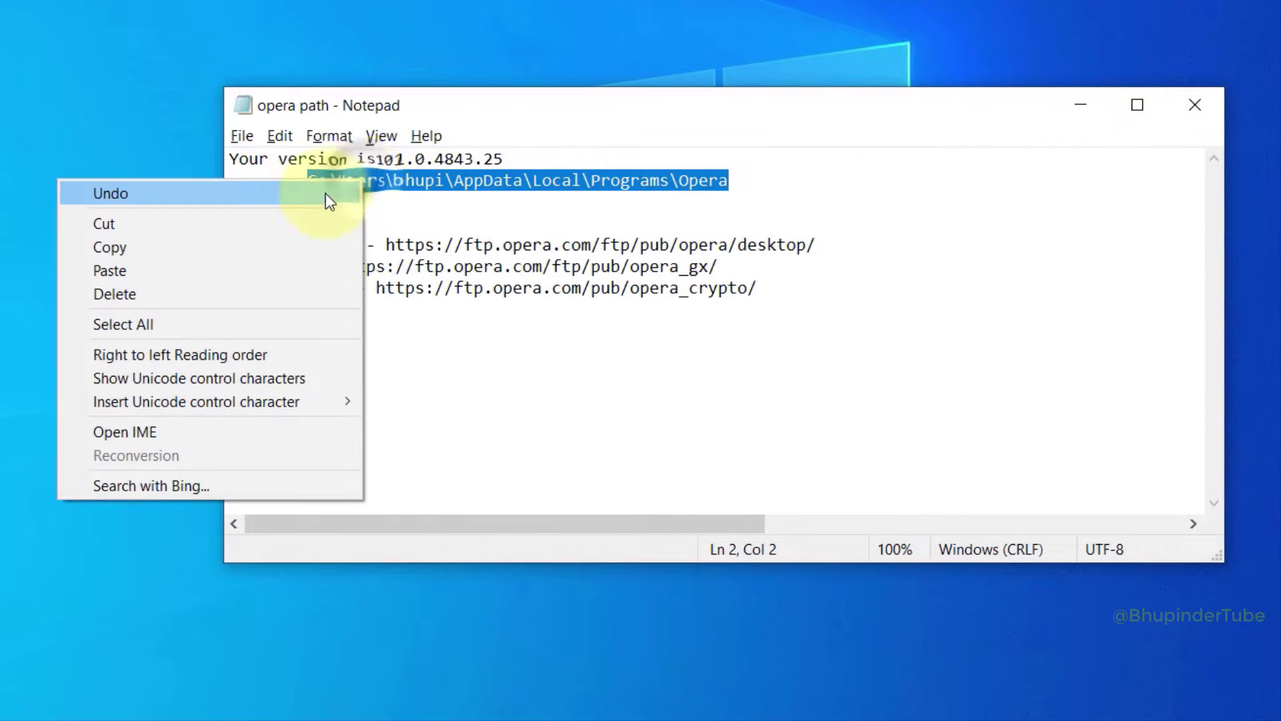
left_click(188, 247)
- Open the Opera install folder in File Explorer using the copied path
left_click(194, 600)
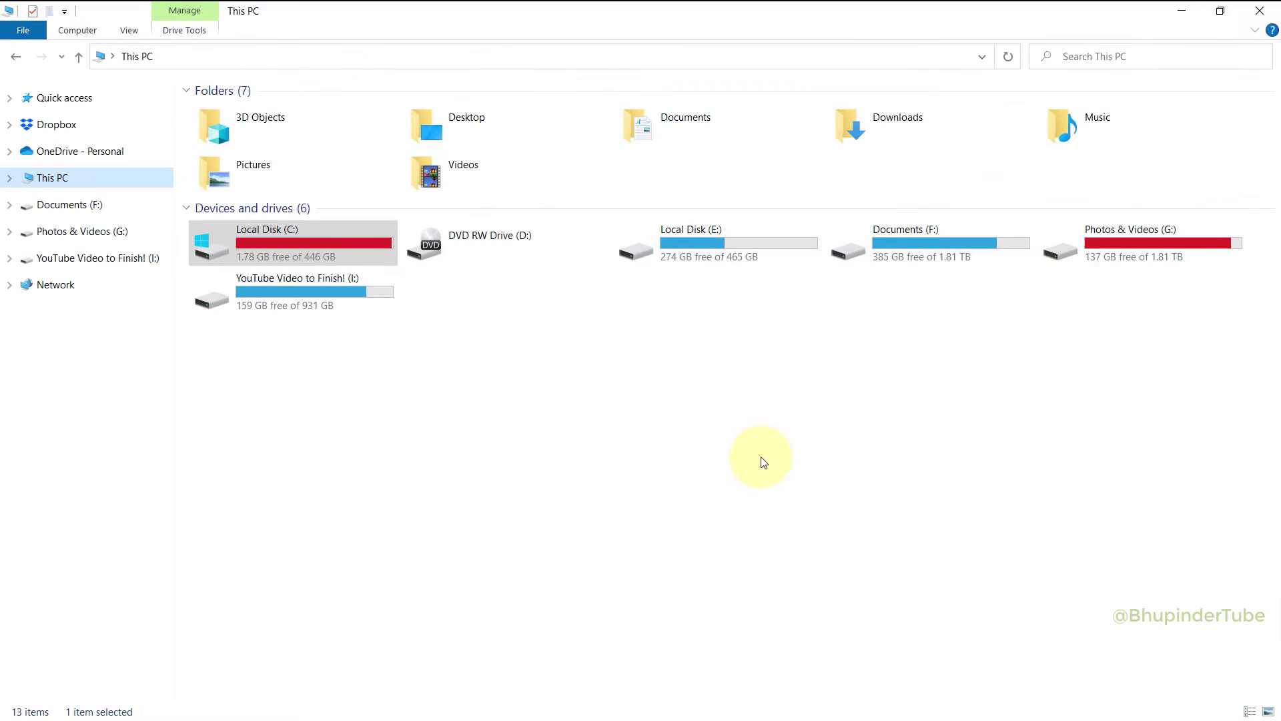
left_click(241, 56)
right_click(209, 53)
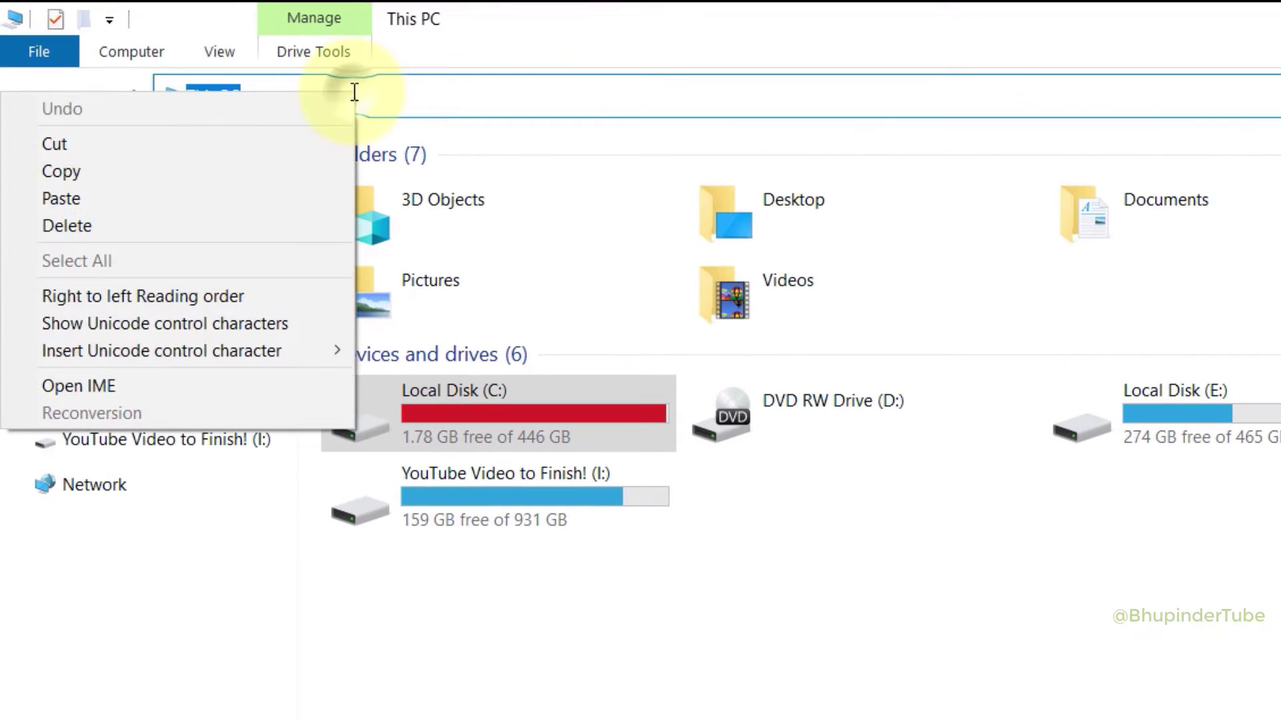
left_click(158, 198)
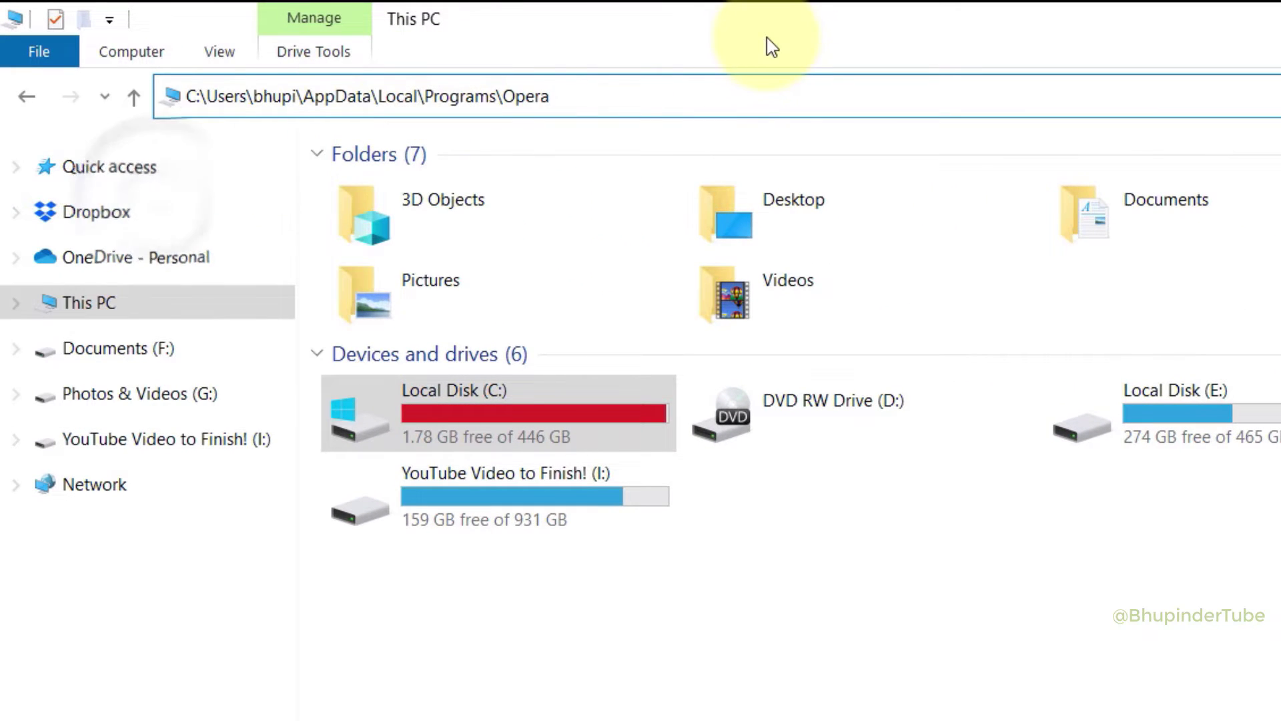
key("Return")
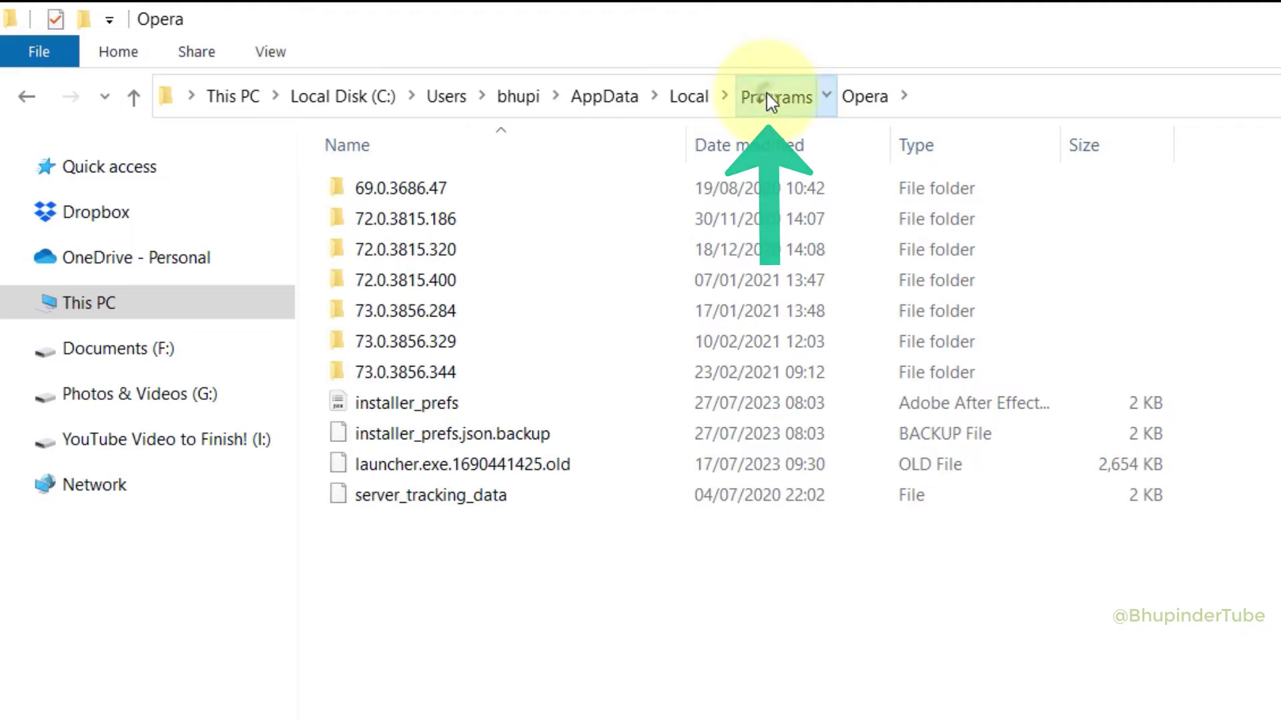
- Delete the leftover Opera folder from AppData\Local\Programs
left_click(771, 98)
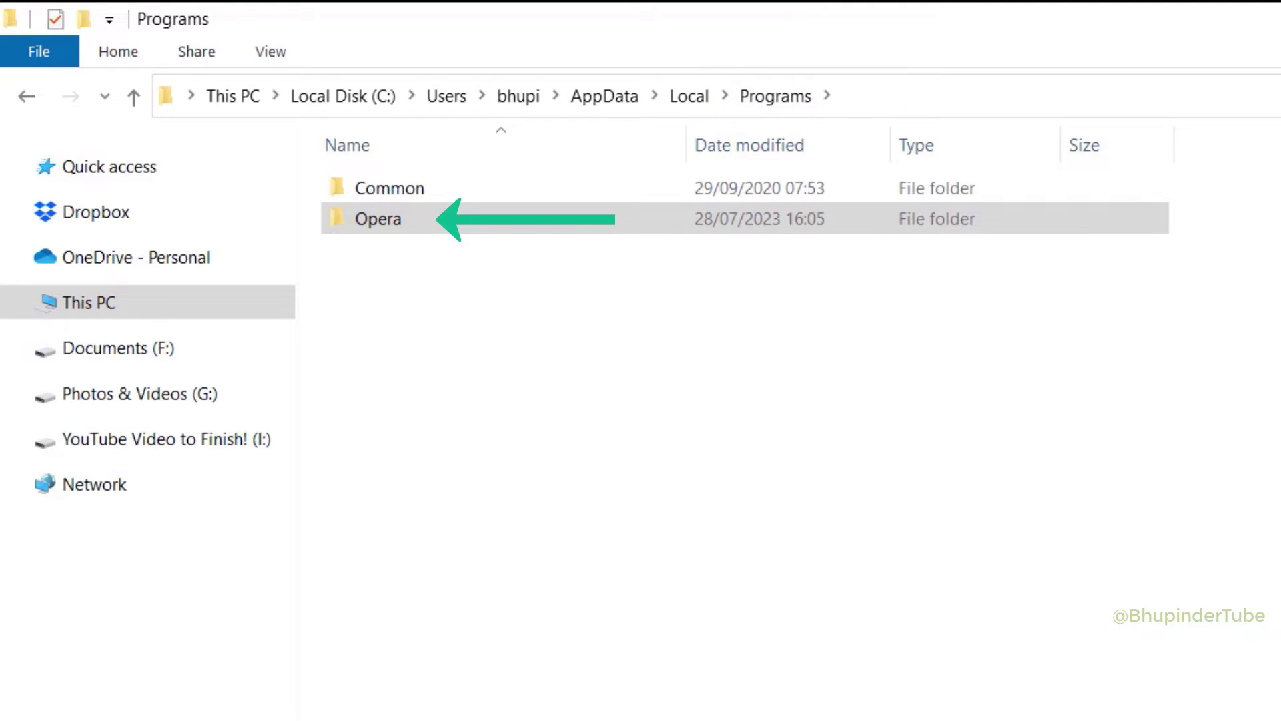
left_click(400, 222)
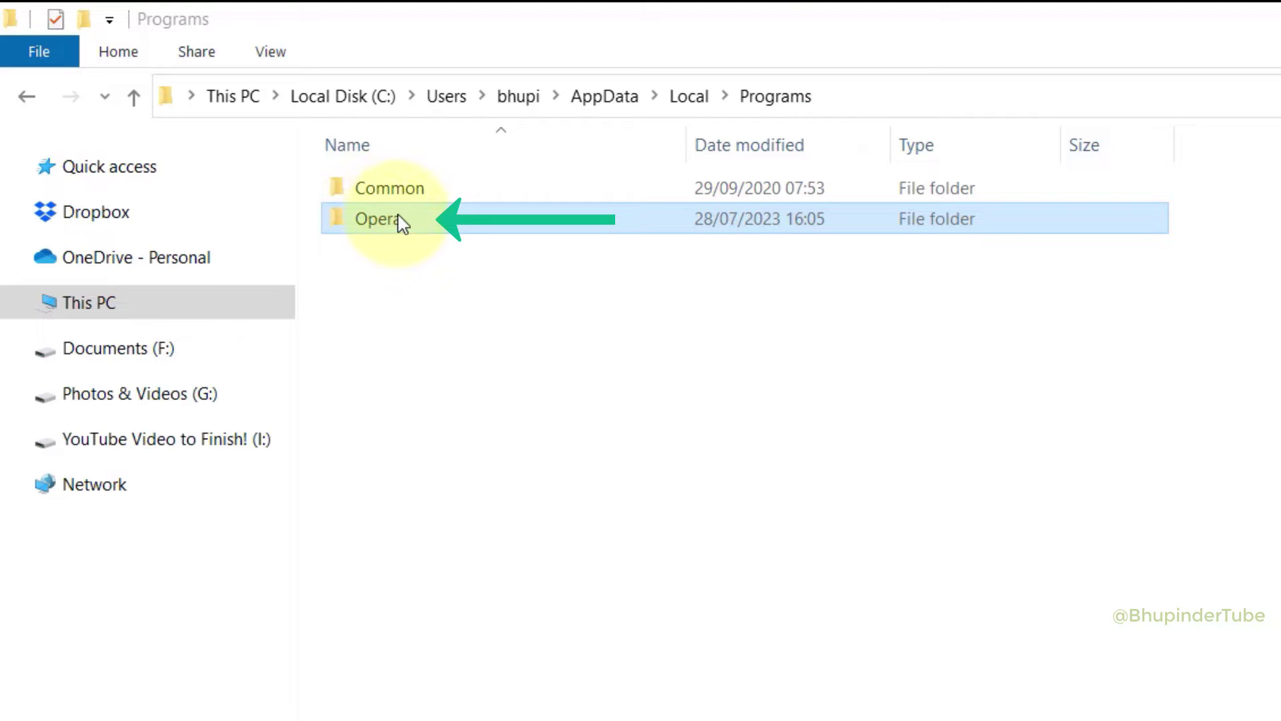
right_click(445, 227)
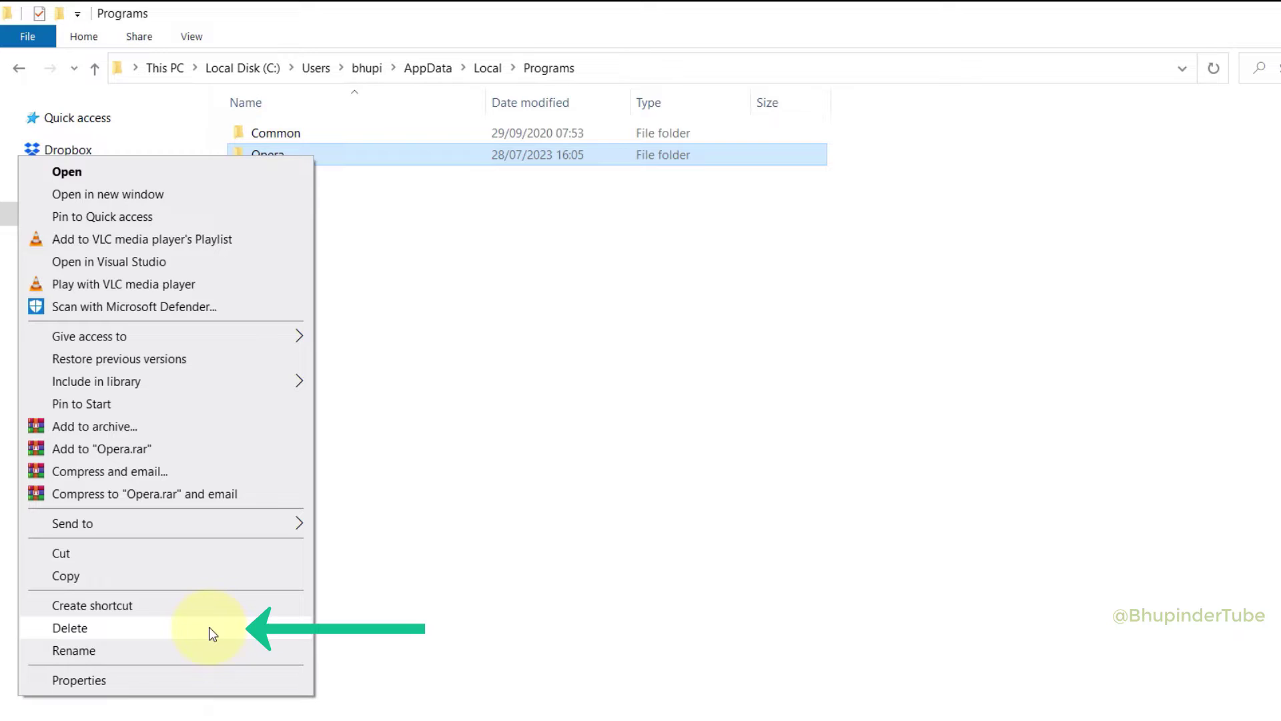
left_click(210, 626)
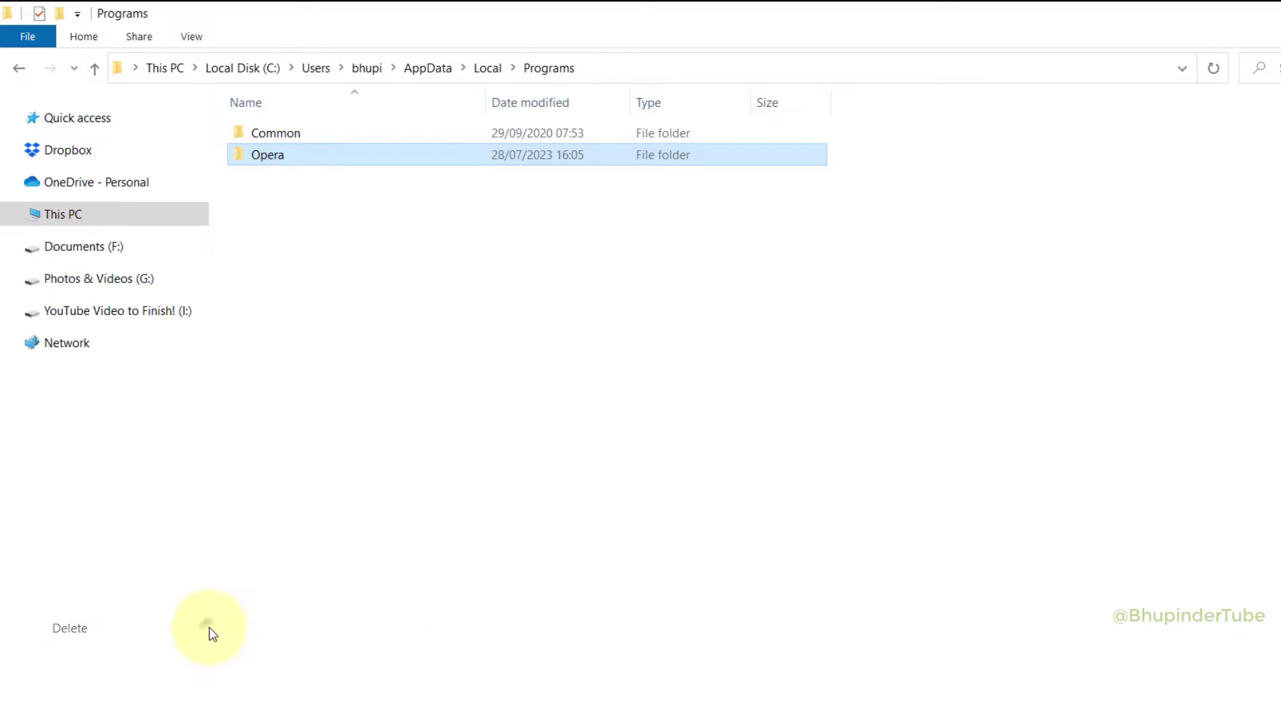
left_click(858, 515)
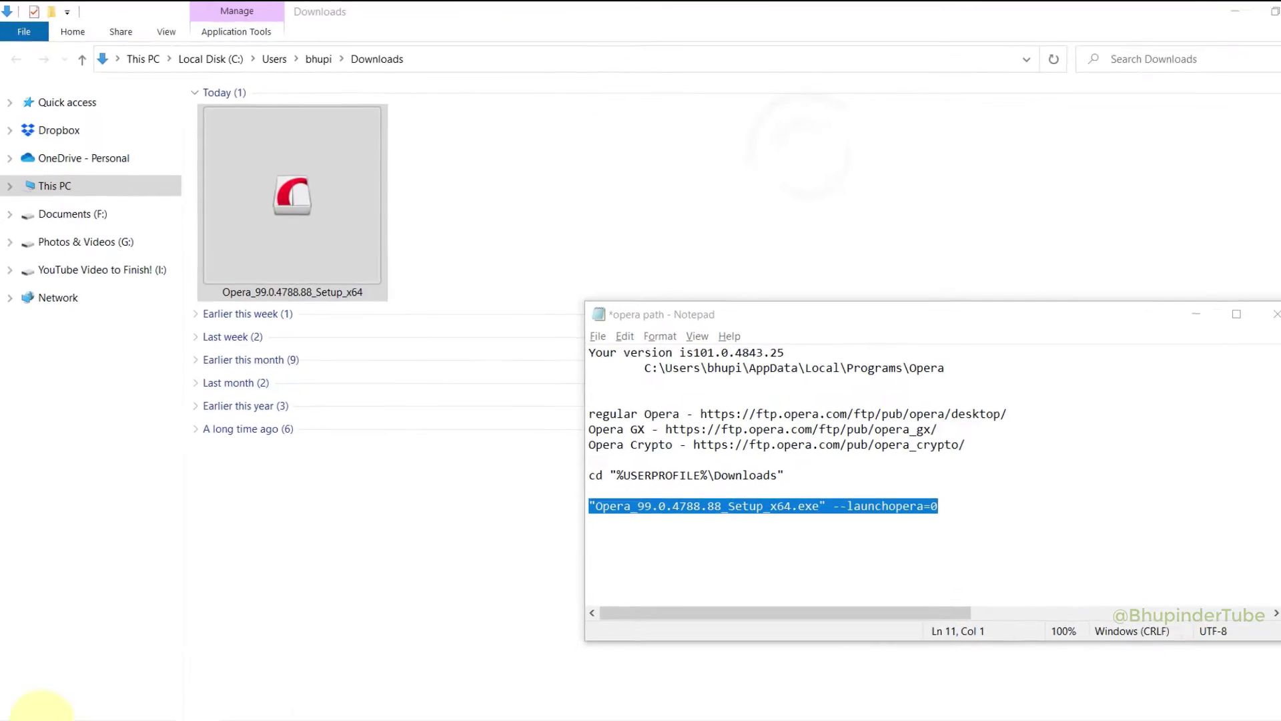
- Launch Command Prompt from a Start menu search for cmd
left_click(21, 705)
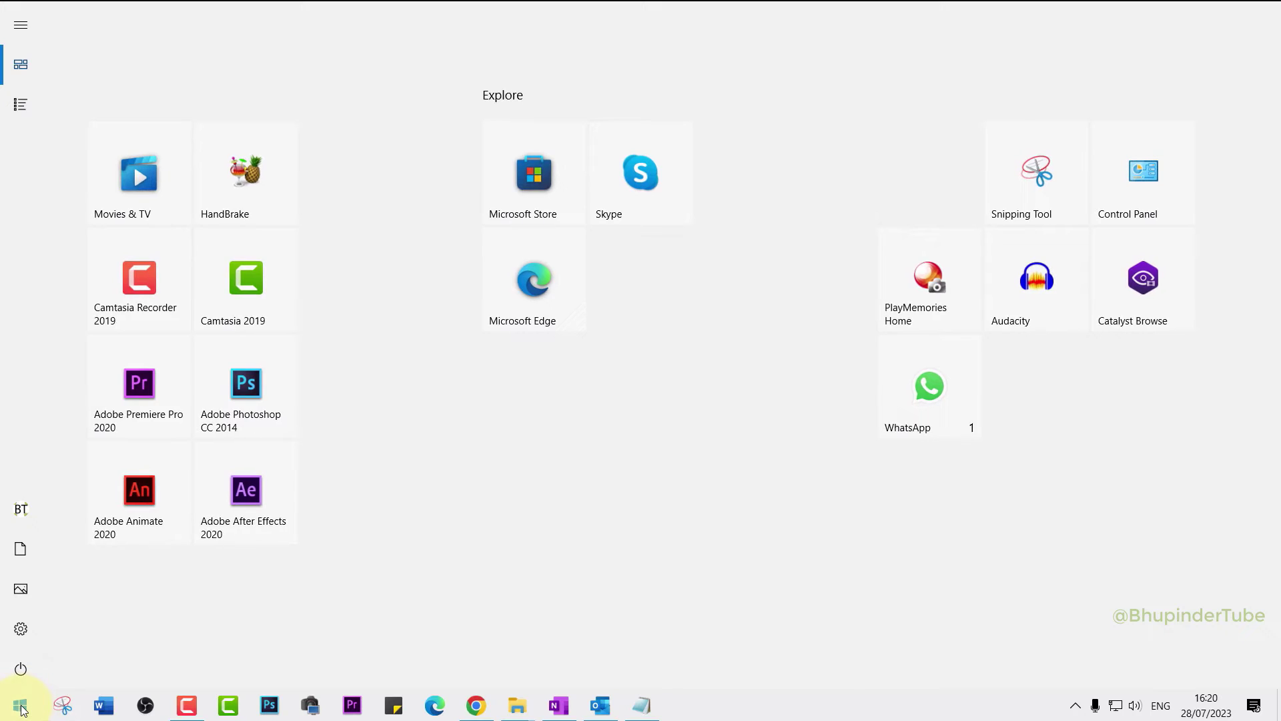
type("cmd")
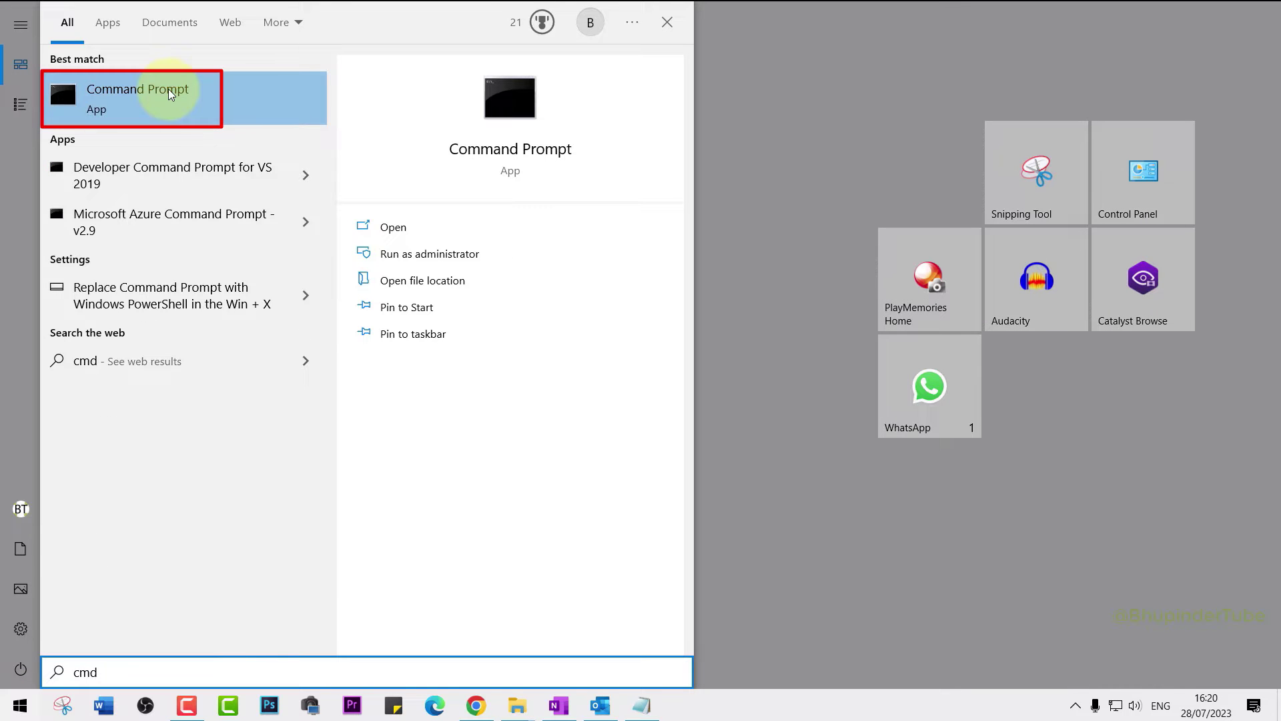
left_click(168, 89)
- Run cd with the quoted Downloads folder path copied from Explorer's address bar
type("cd")
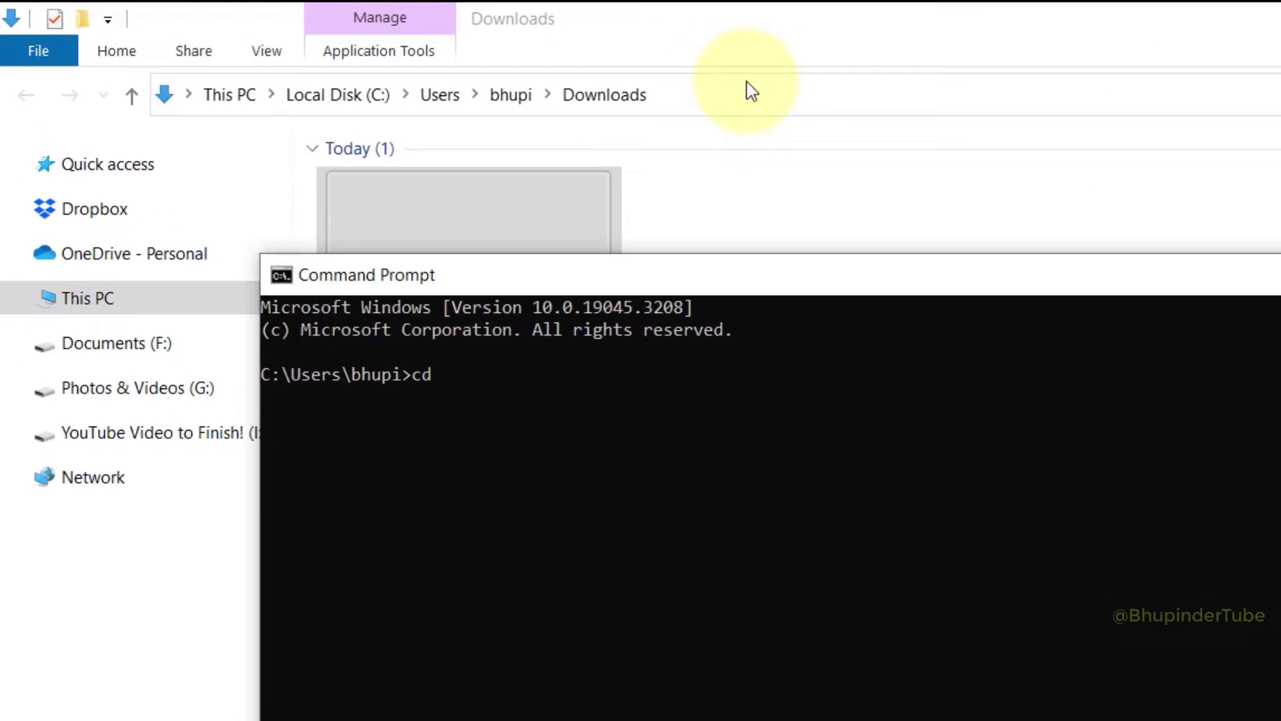
left_click(407, 57)
right_click(419, 112)
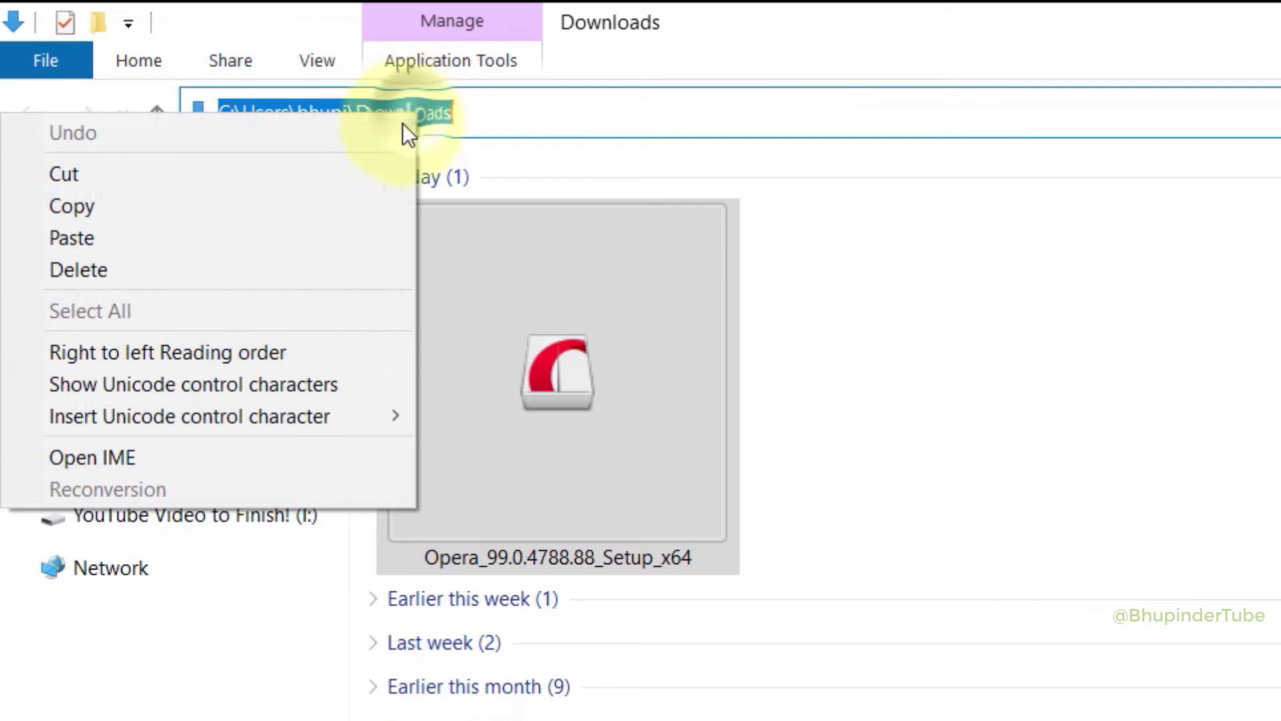
left_click(198, 217)
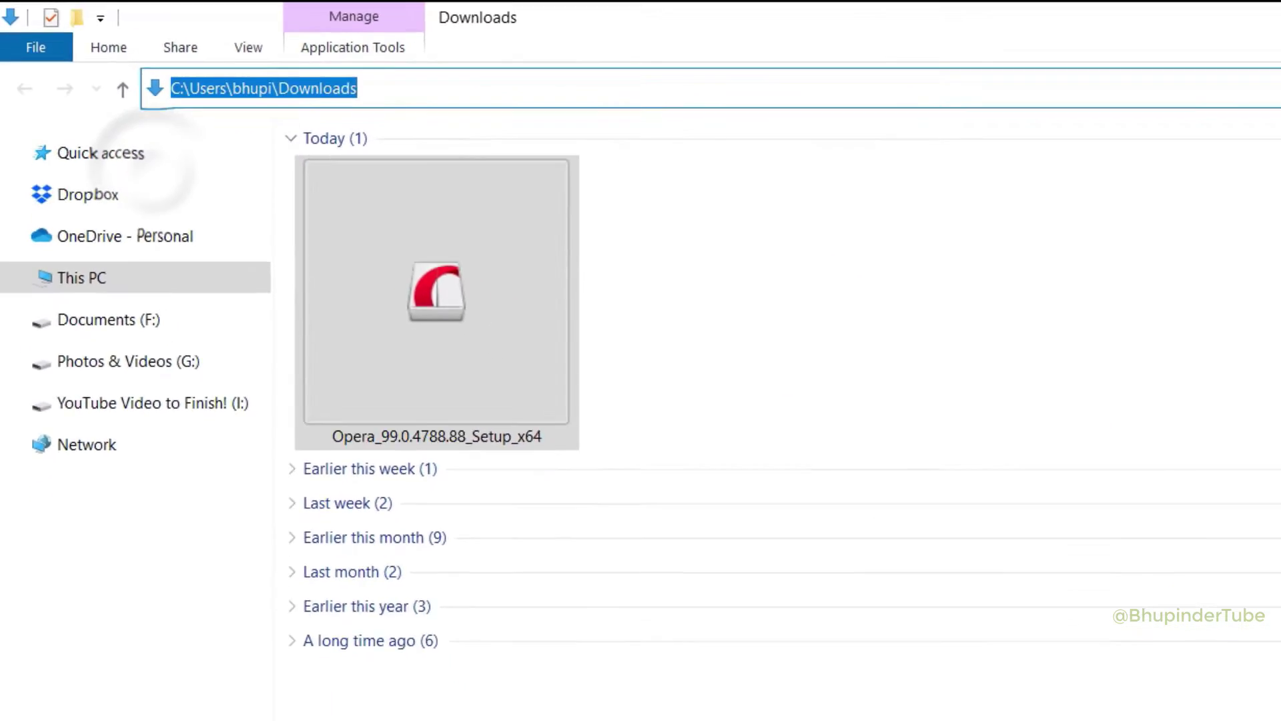
left_click(694, 710)
type("cd \"C:\\Users\\bhupi\\Downloads")
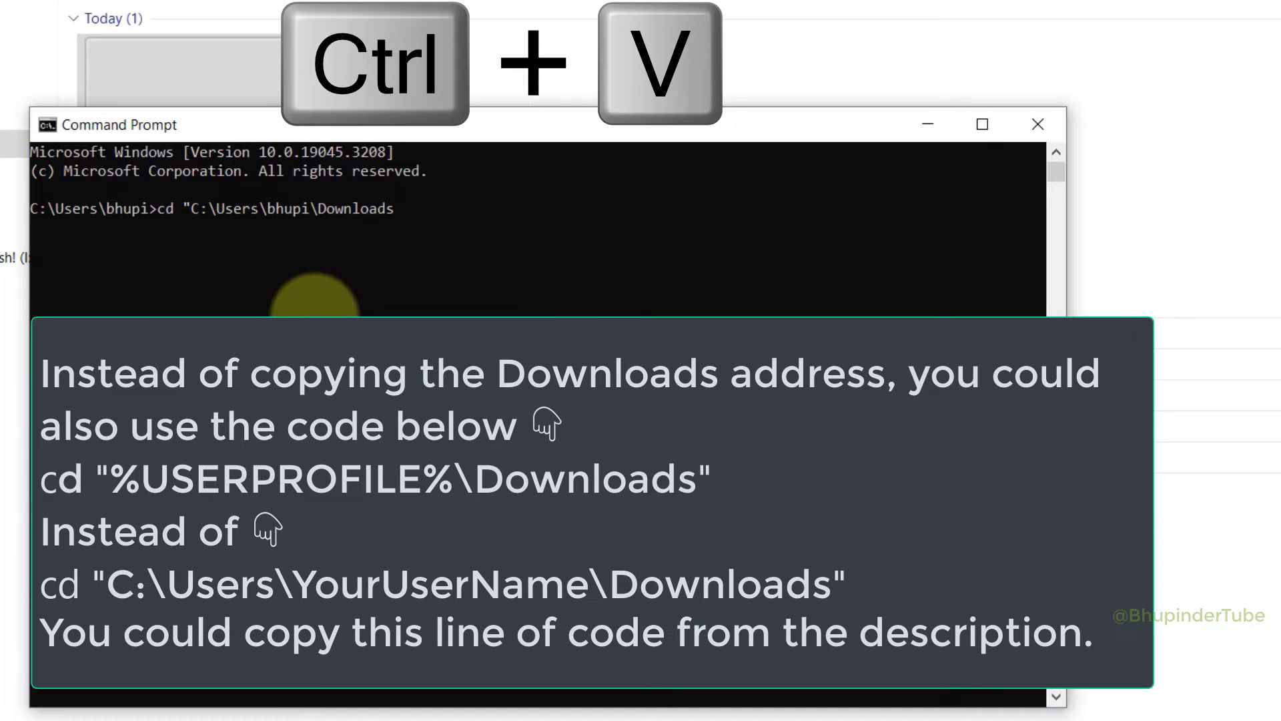
type("\"")
key("Return")
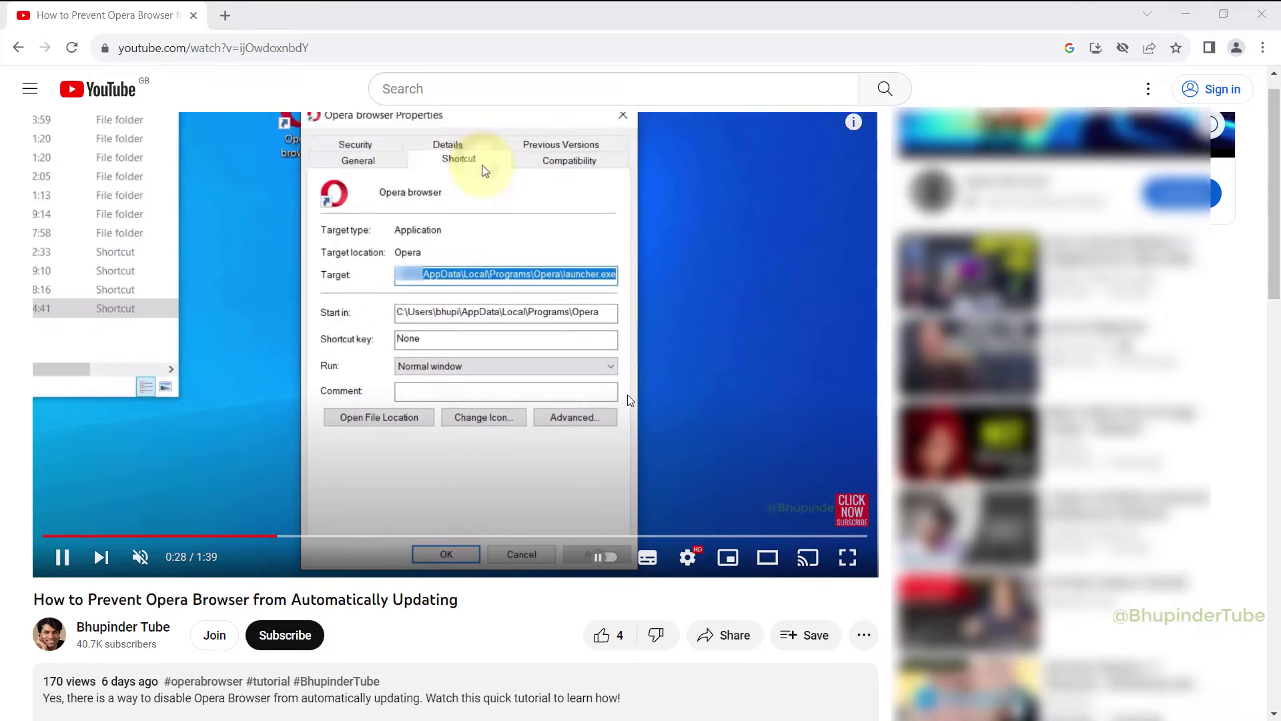
scroll(387, 503, "down", 3)
- Copy the Opera 99 setup file's name, Opera_99.0.4788.88_Setup_x64.exe, from File Explorer
left_click(831, 511)
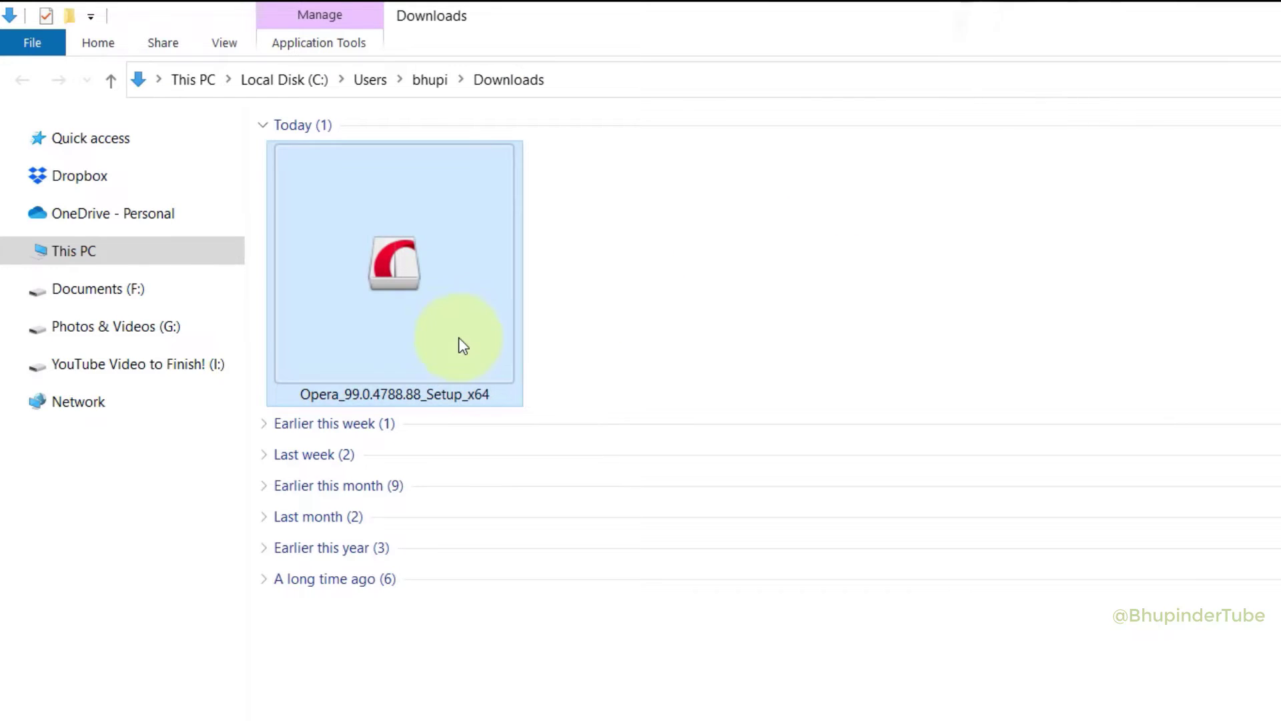
right_click(421, 339)
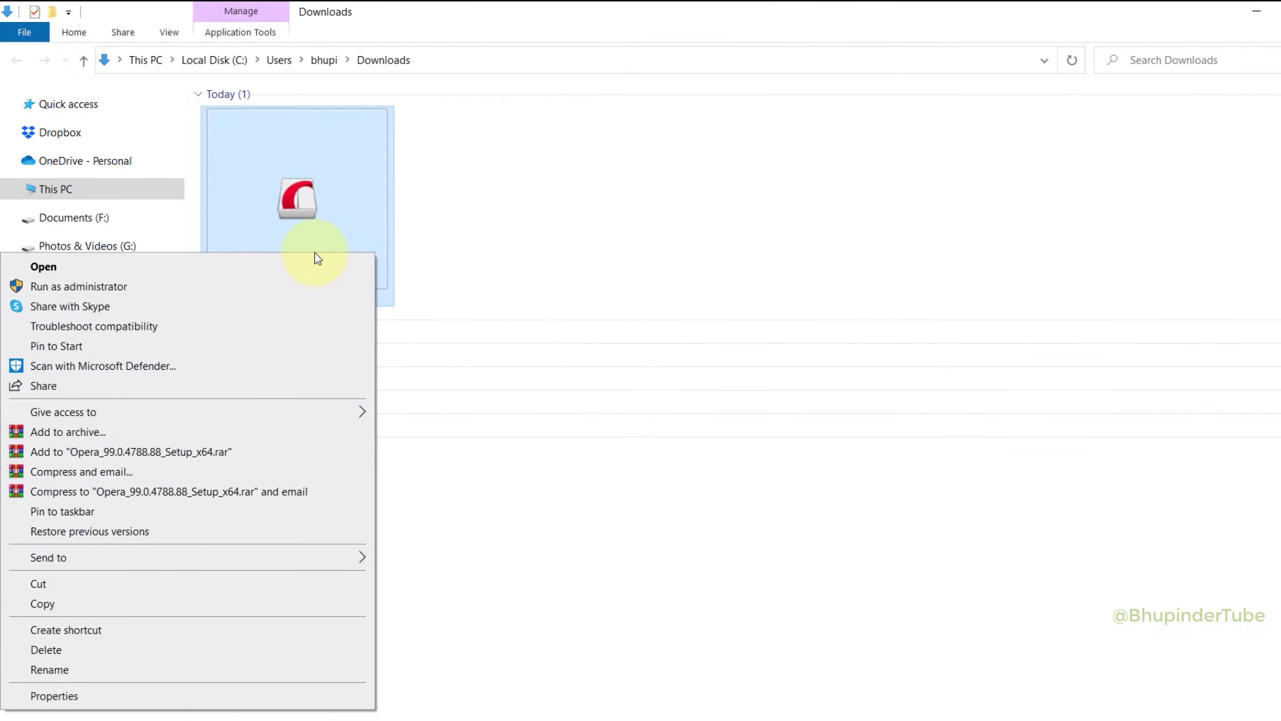
left_click(98, 669)
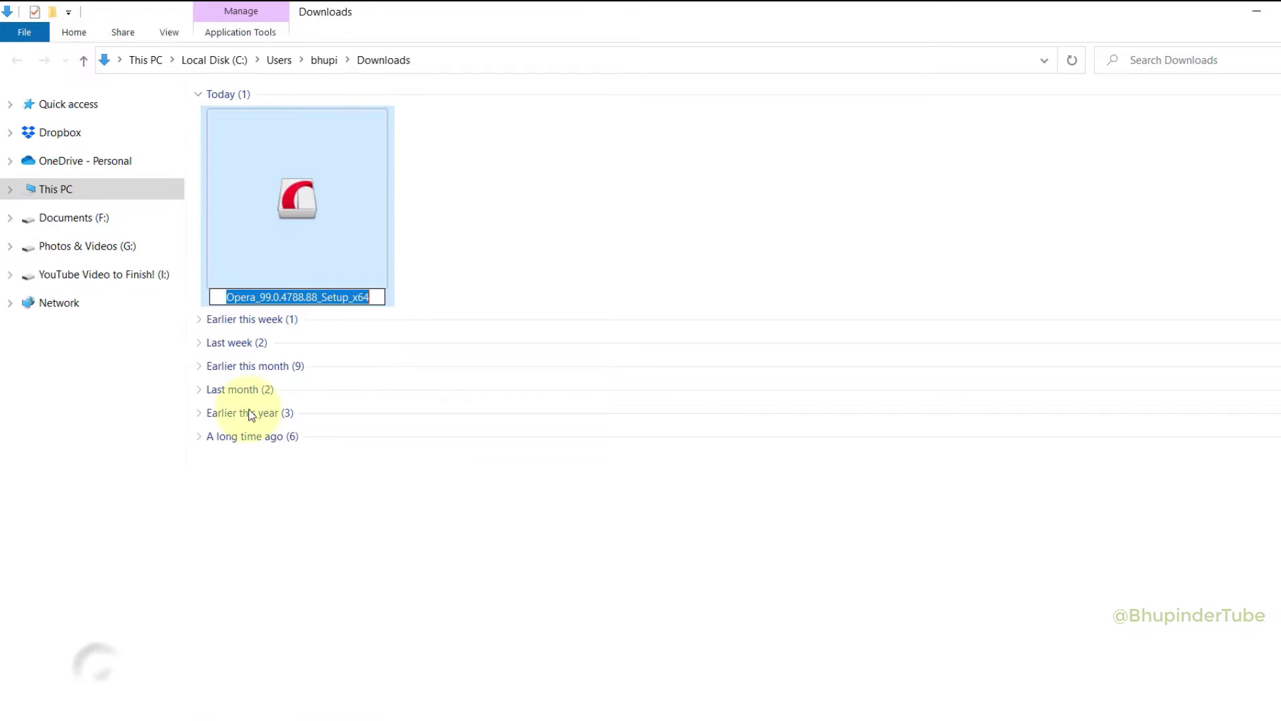
right_click(295, 296)
left_click(201, 349)
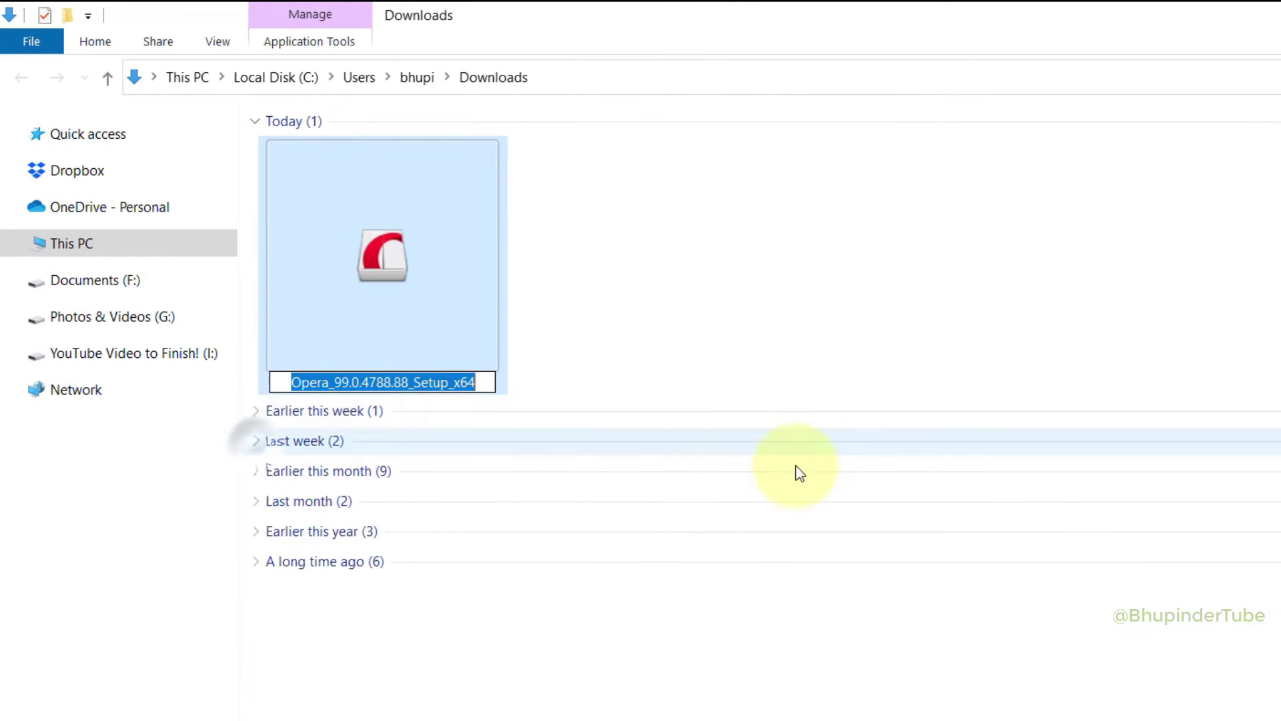
- Swap the old exe name in Notepad's command for the version 99 name and copy the full line
left_click(646, 701)
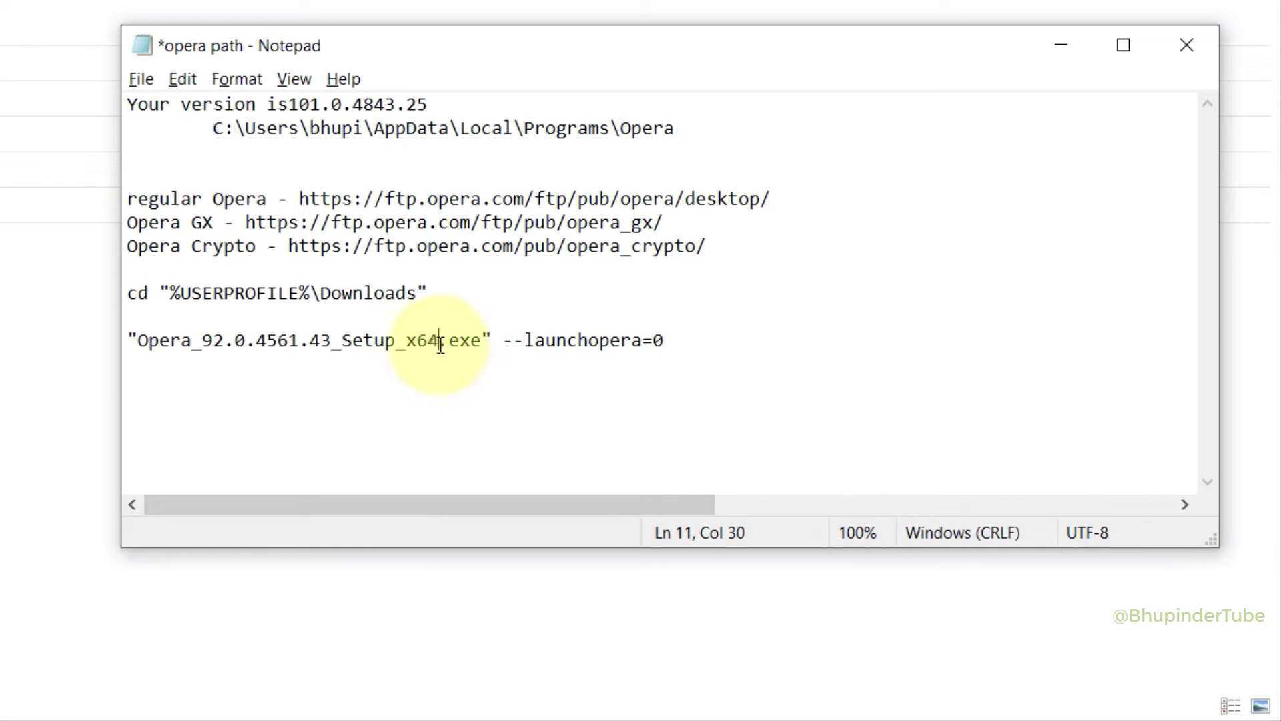
left_click_drag(439, 340, 152, 343)
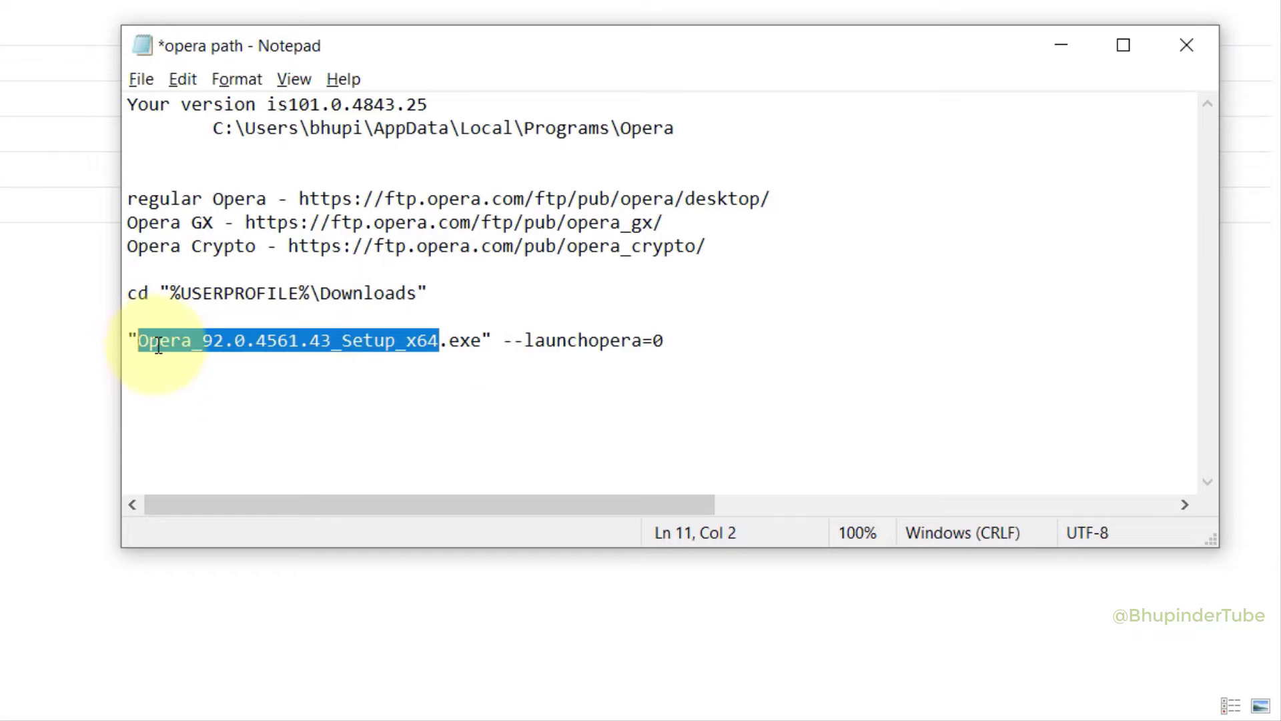
right_click(147, 342)
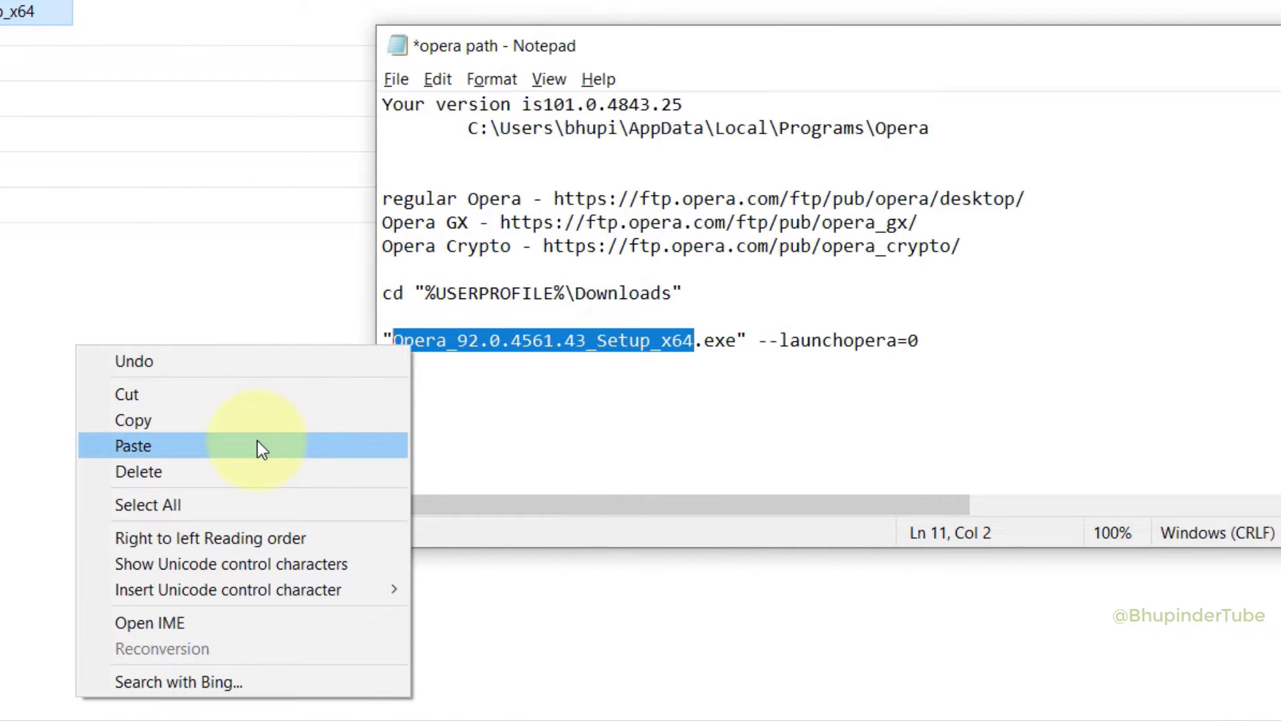
left_click(260, 446)
key("End")
left_click_drag(925, 341, 385, 344)
right_click(430, 346)
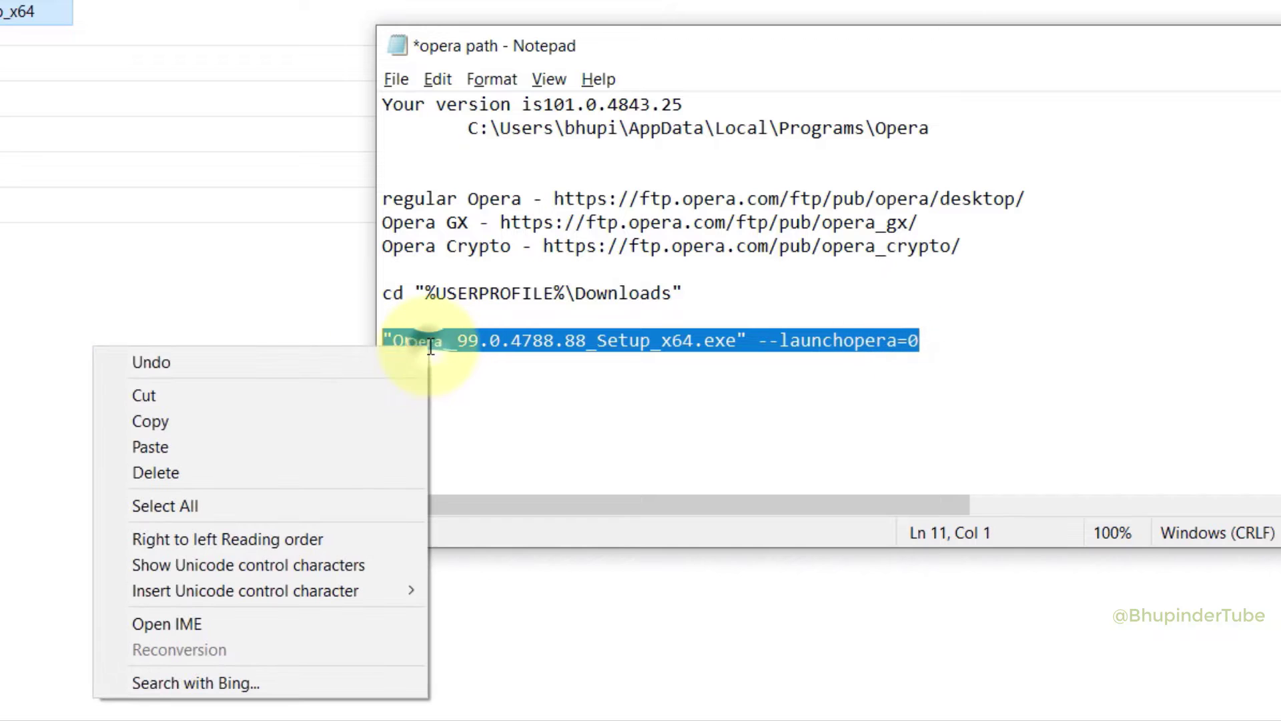
left_click(258, 423)
left_click(572, 695)
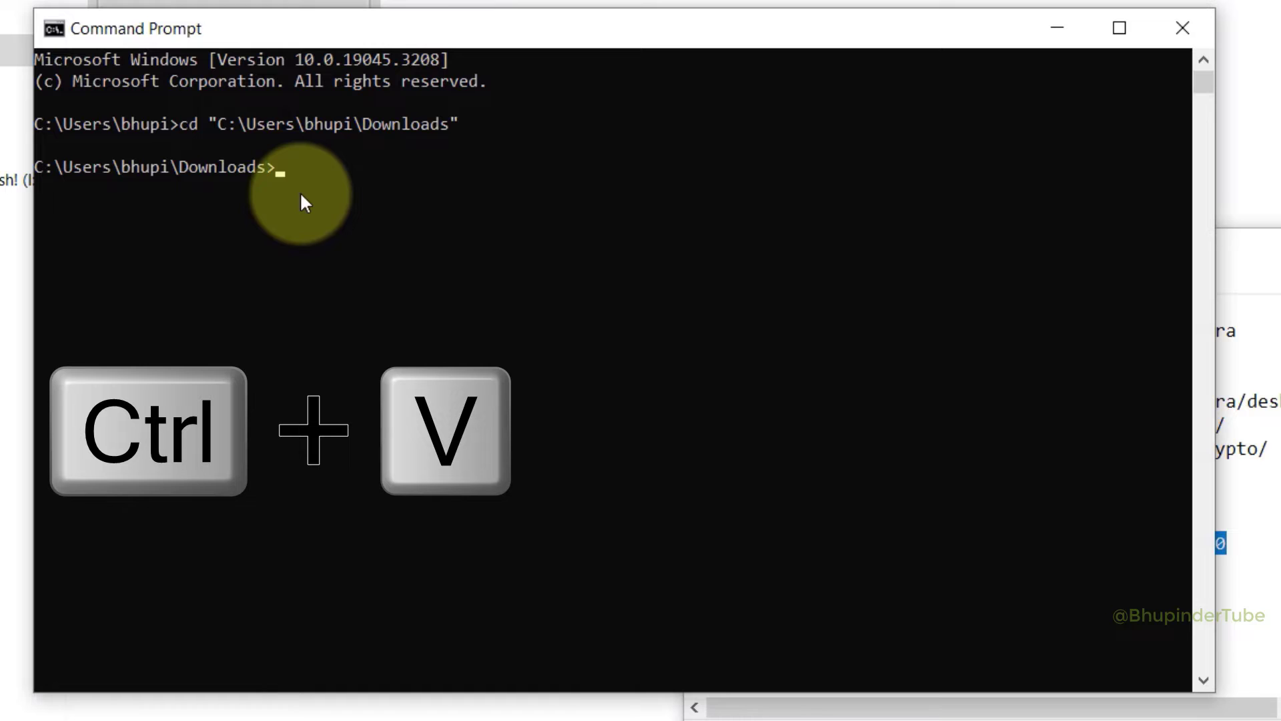
- Run the pasted setup command and install with usage reporting and run-at-startup unchecked
key("ctrl+v")
key("Return")
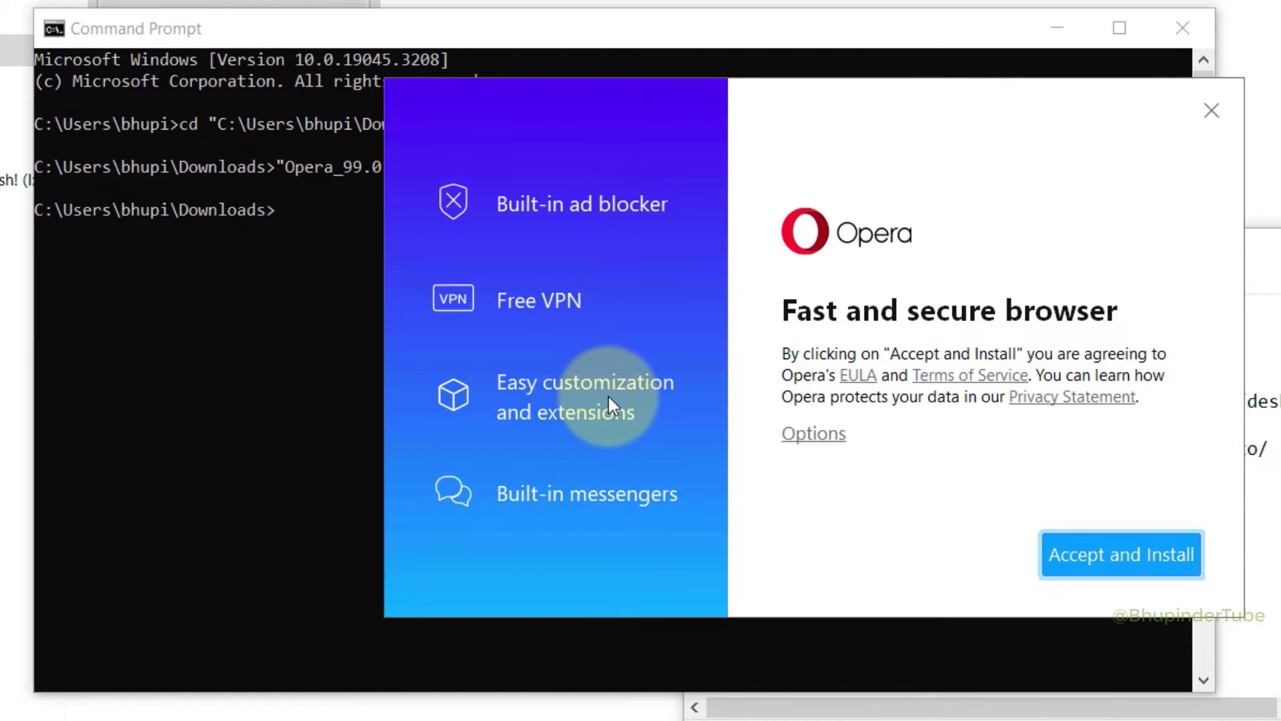
left_click(797, 437)
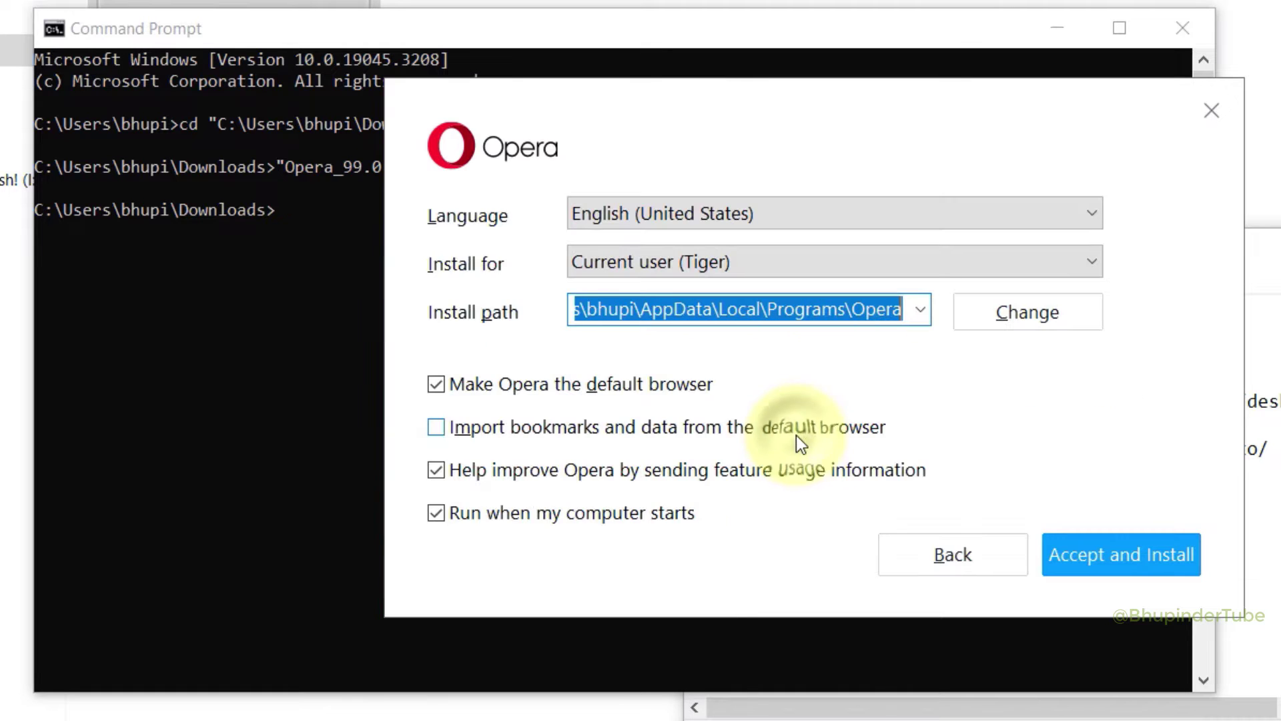
left_click(437, 472)
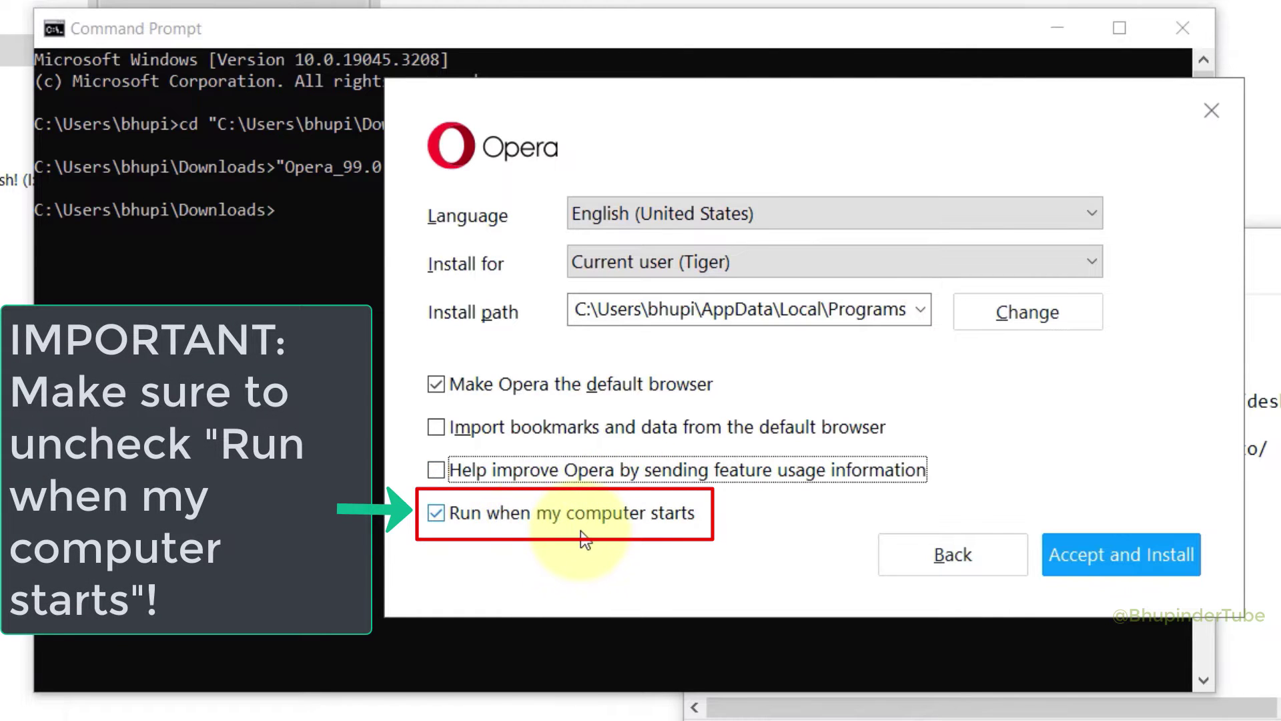
left_click(435, 514)
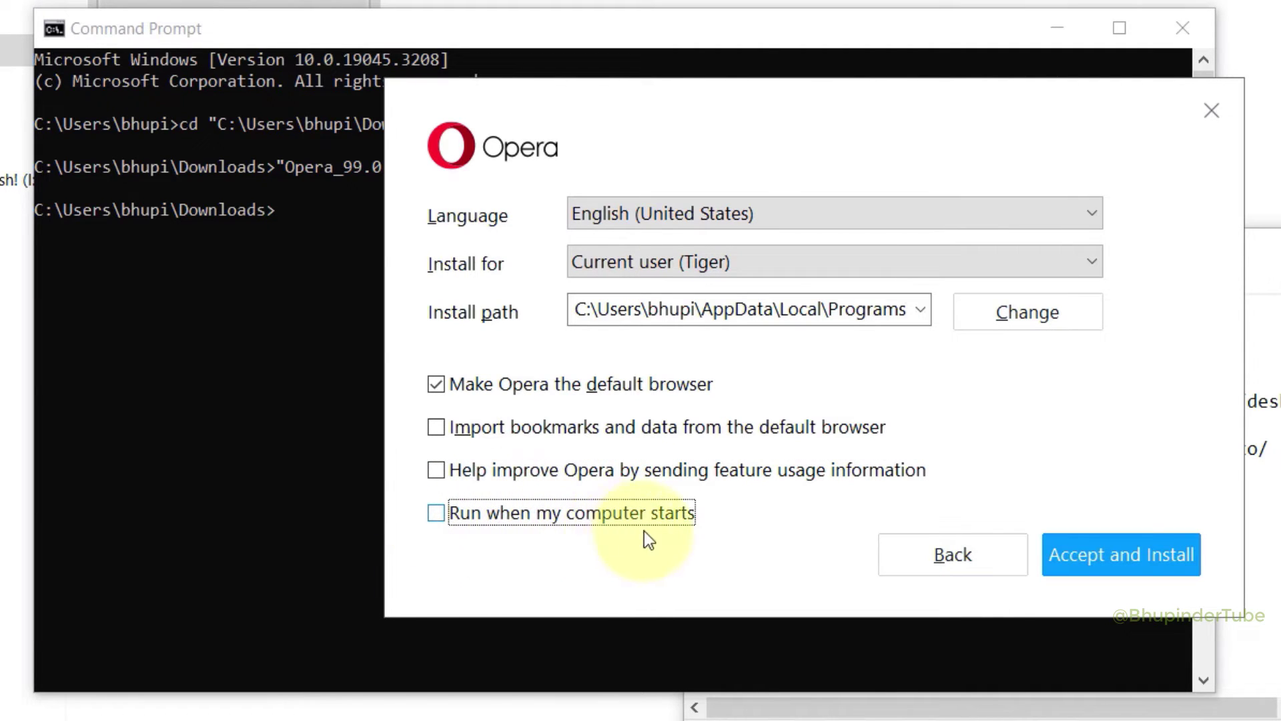
left_click(1110, 555)
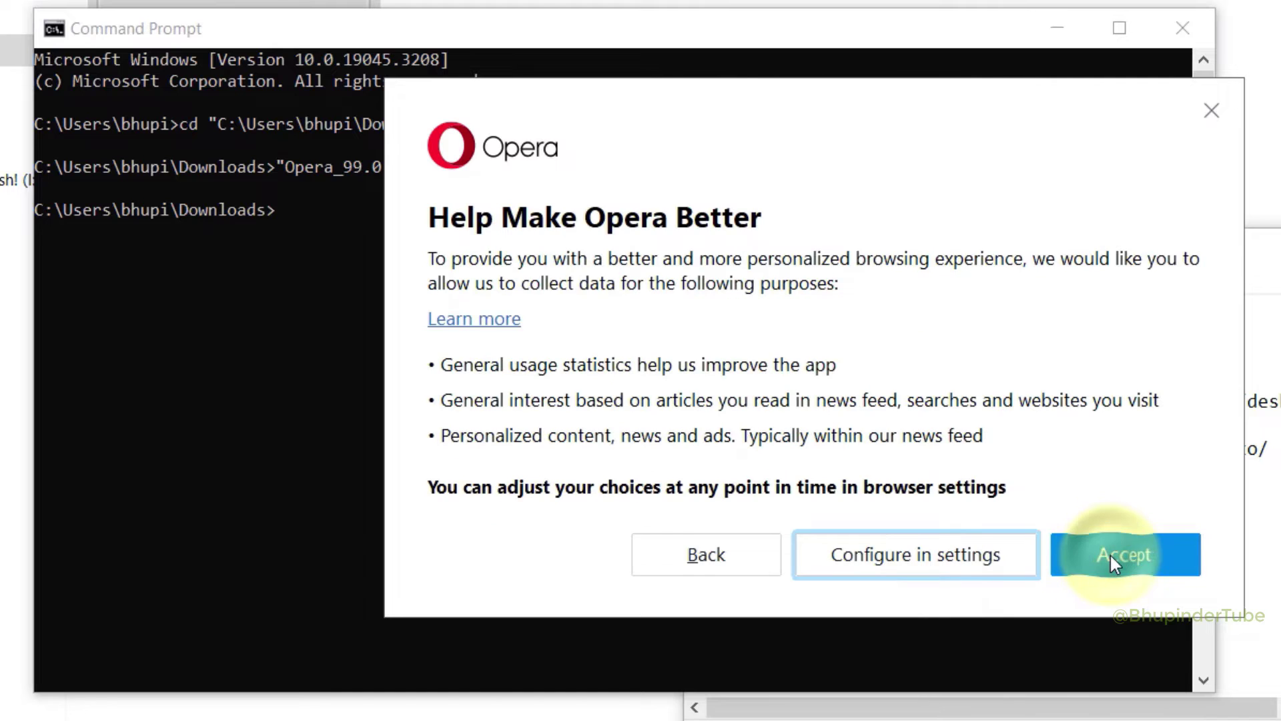
- Turn off interests, location, personalized content and personalized ads data collection, then confirm
left_click(922, 554)
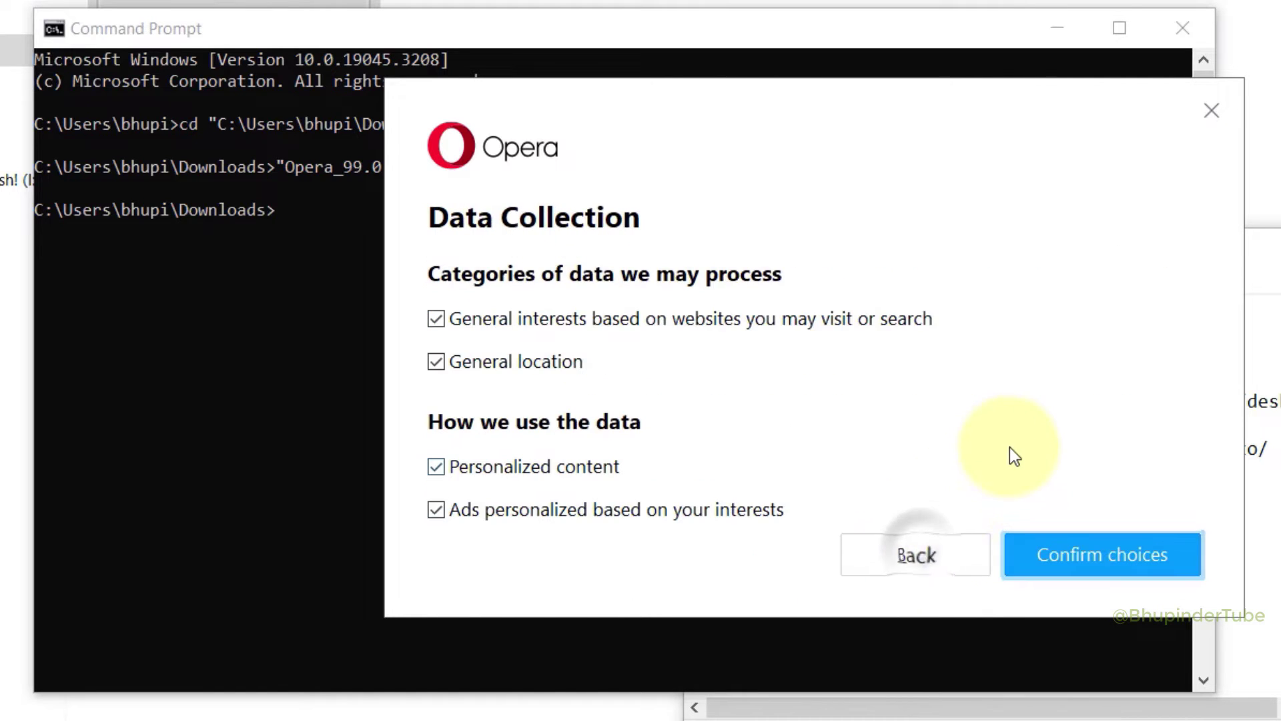
left_click(498, 318)
left_click(500, 361)
left_click(532, 468)
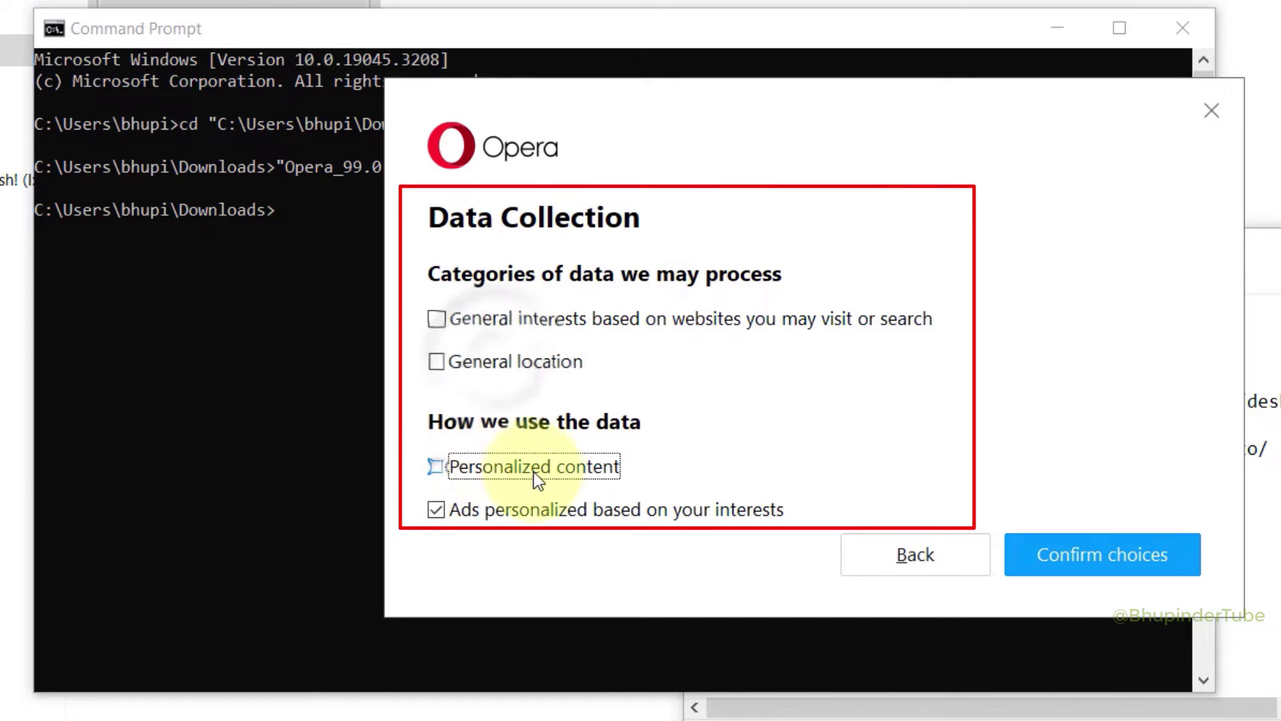
left_click(434, 508)
left_click(1091, 565)
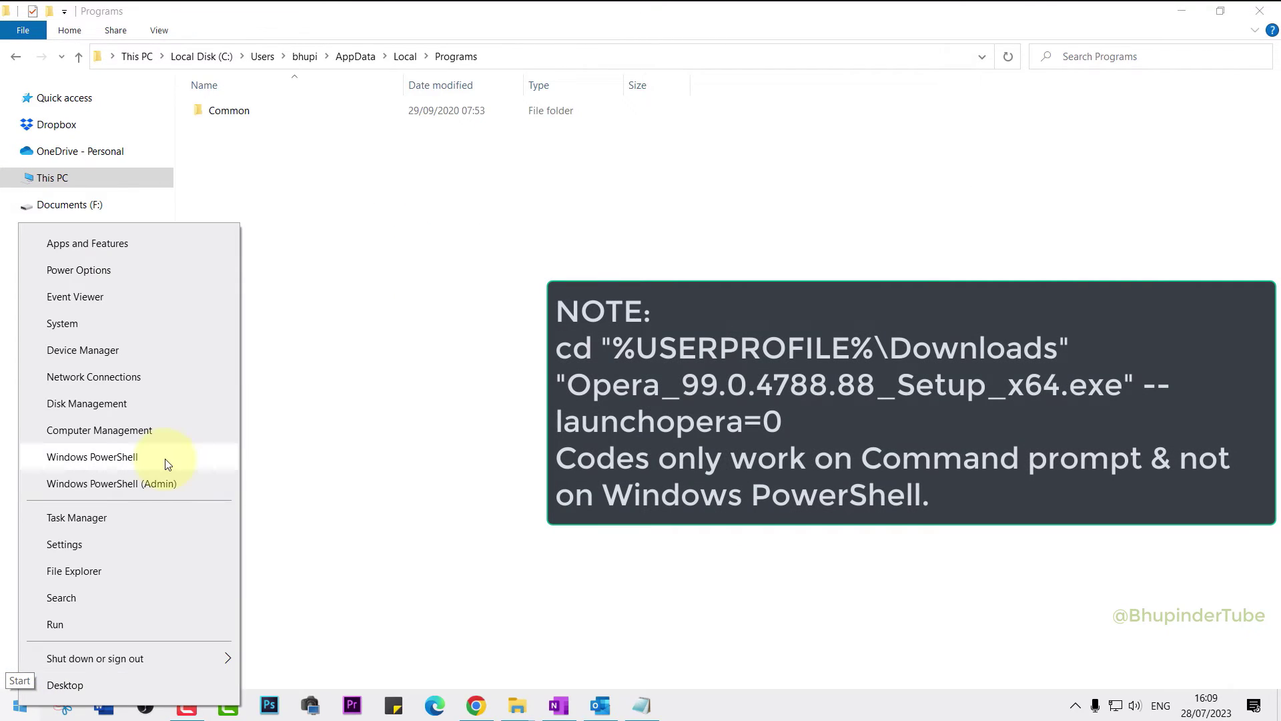
- Try running the Opera setup command in Windows PowerShell, then close it
left_click(166, 457)
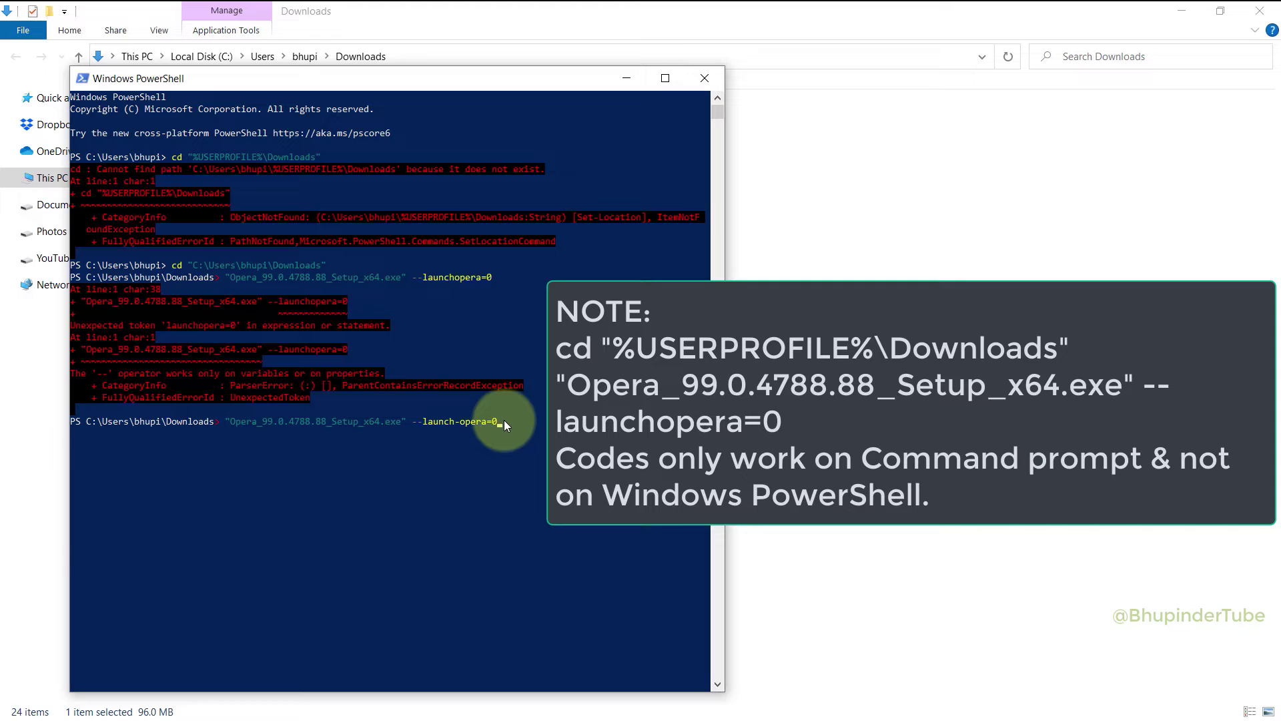
key("Return")
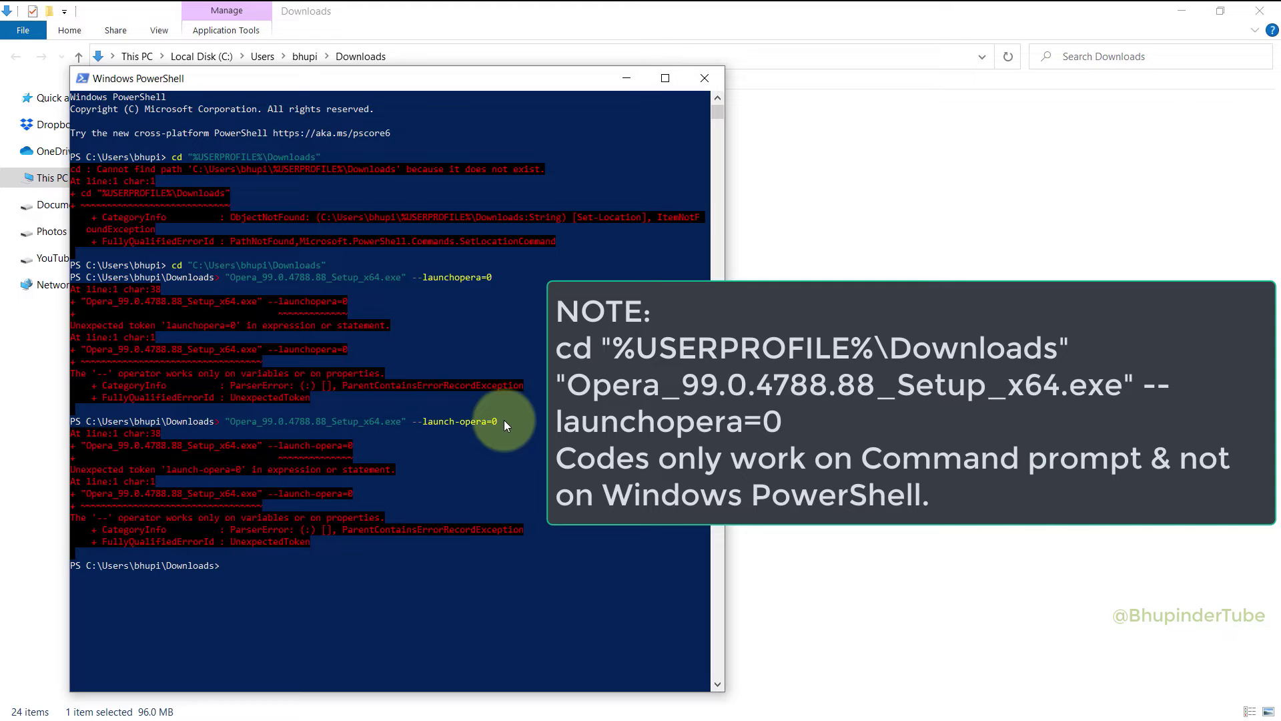
left_click(704, 78)
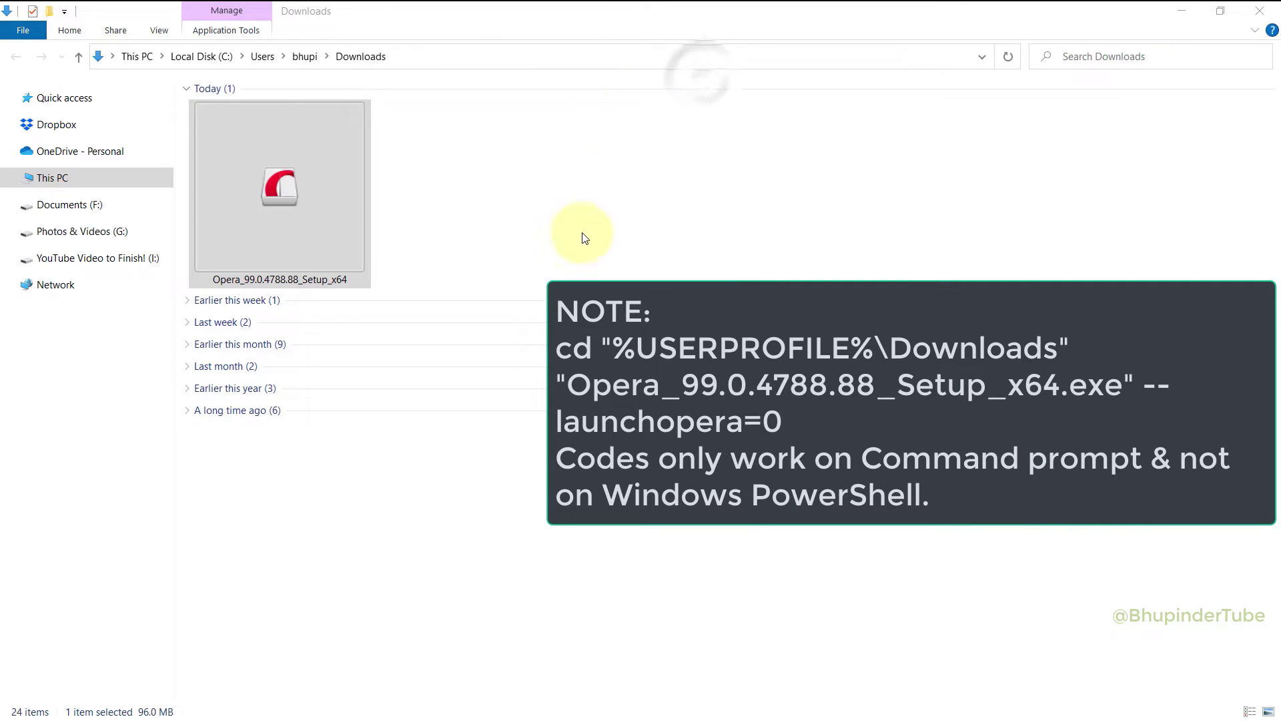
- Open Command Prompt via a 'cmd' search and change to C:\Users\bhupi\Downloads
left_click(20, 706)
type("cmd")
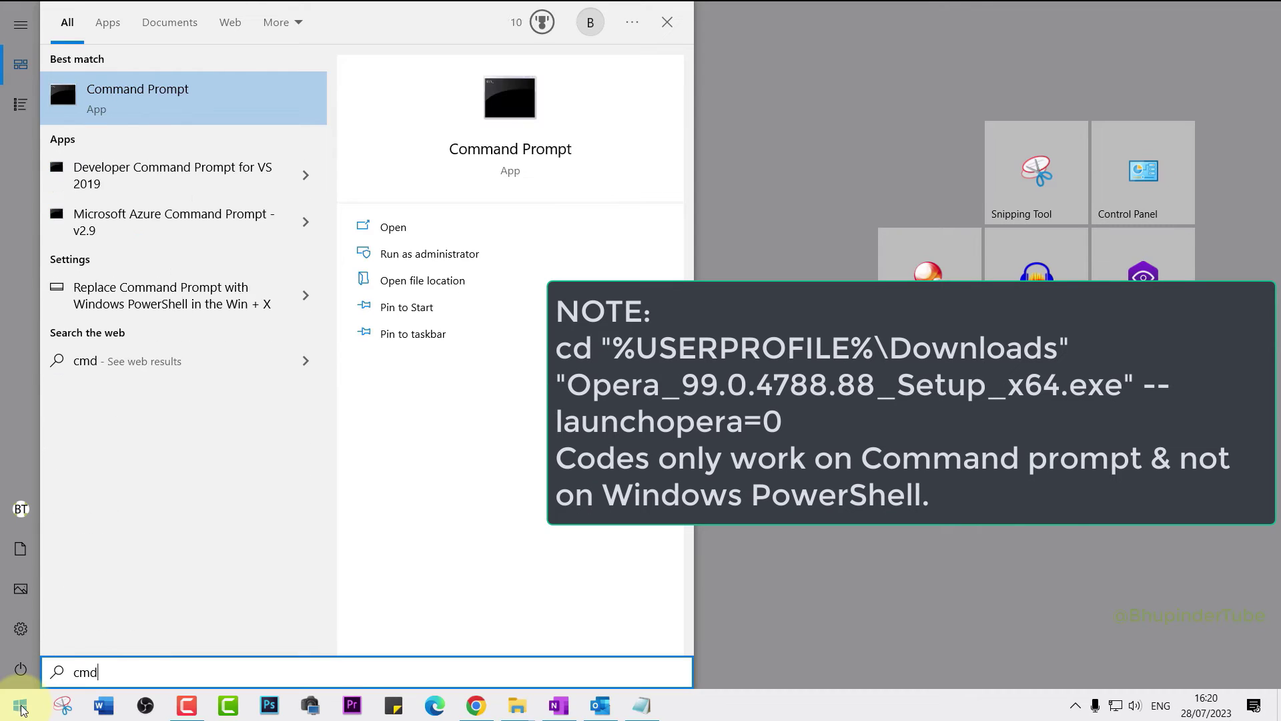
left_click(163, 91)
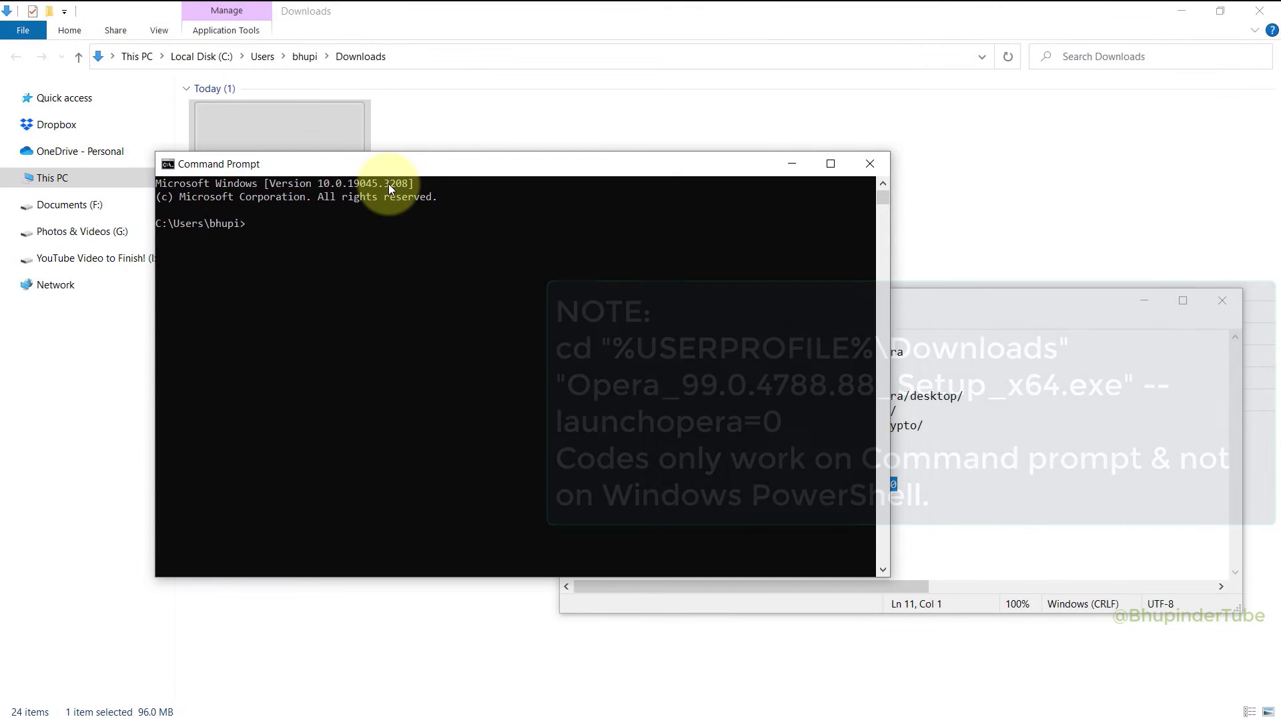
type("cd \"C:\\Users\\bhupi\\Downloads\"")
key("Return")
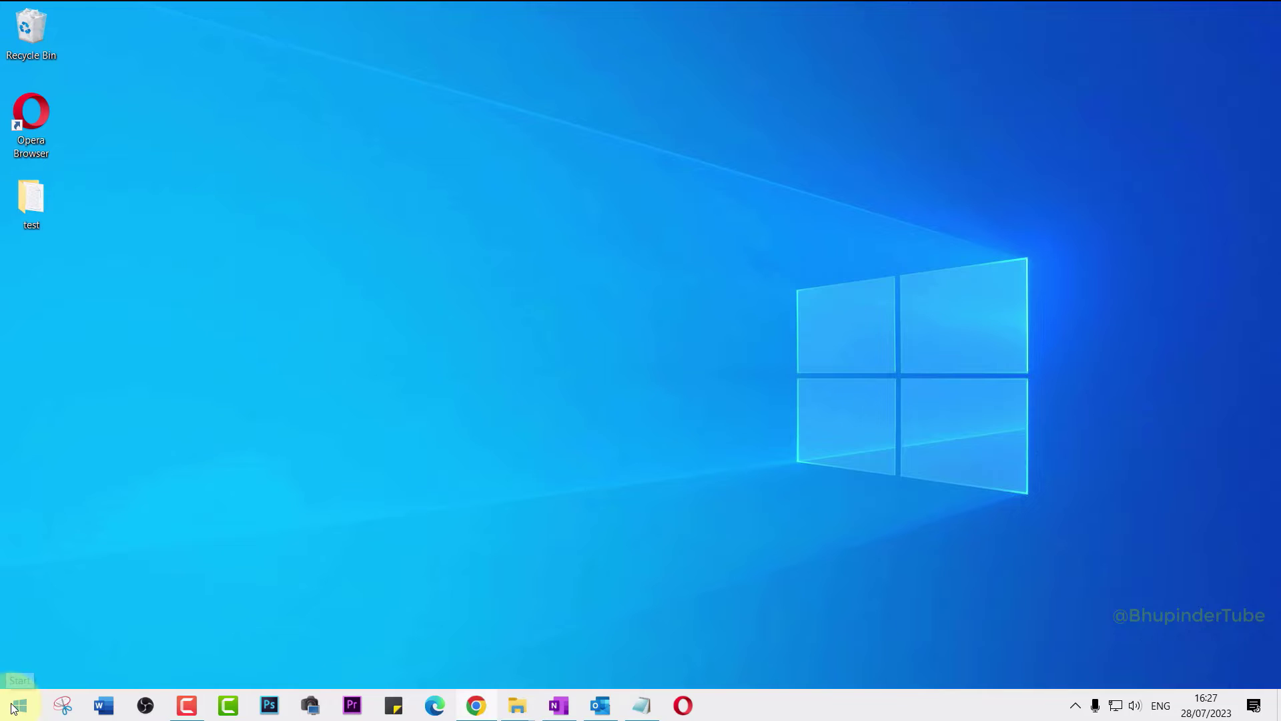
- In Start's All apps list, bring up the options for the recently added Opera Browser
left_click(19, 706)
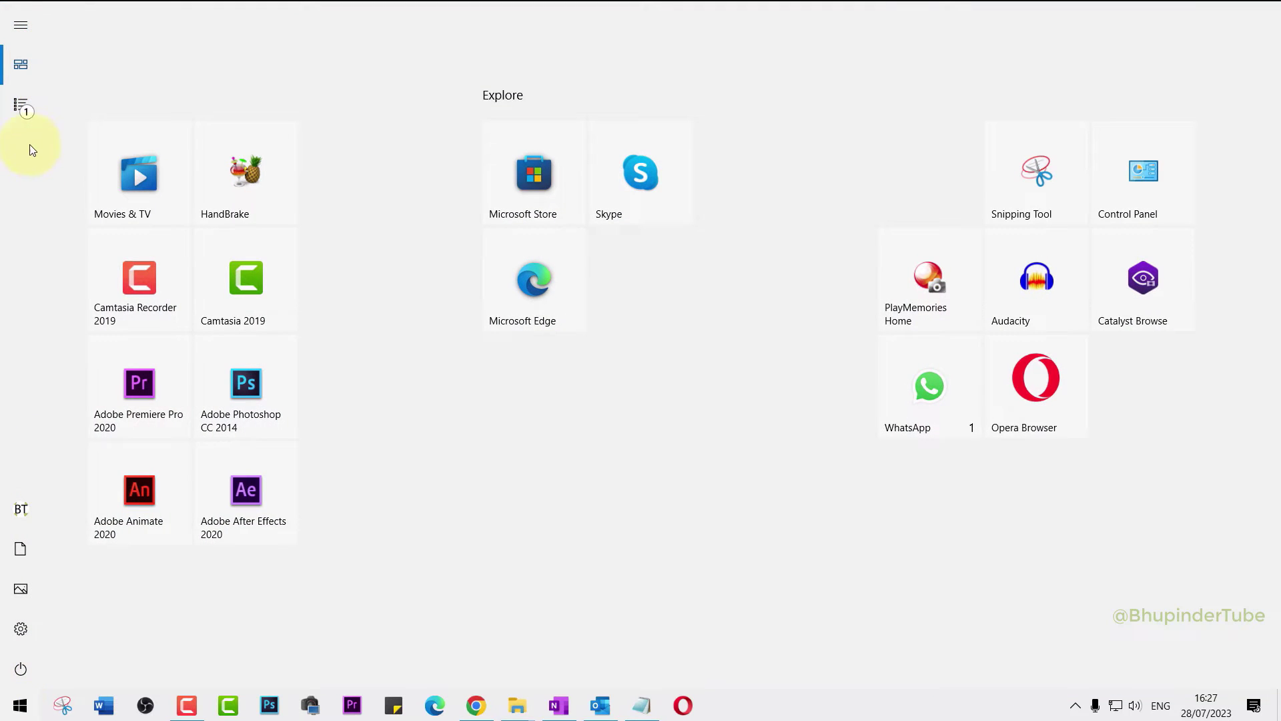
left_click(21, 105)
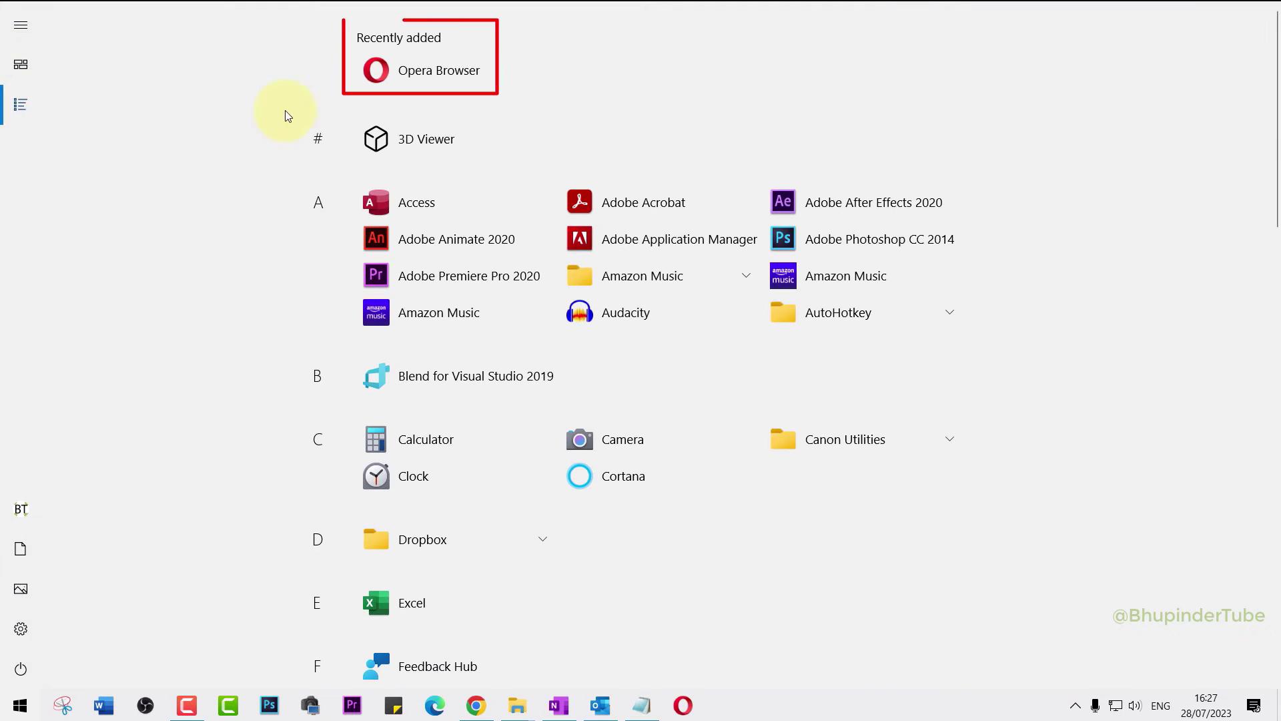
right_click(448, 73)
mouse_move(519, 114)
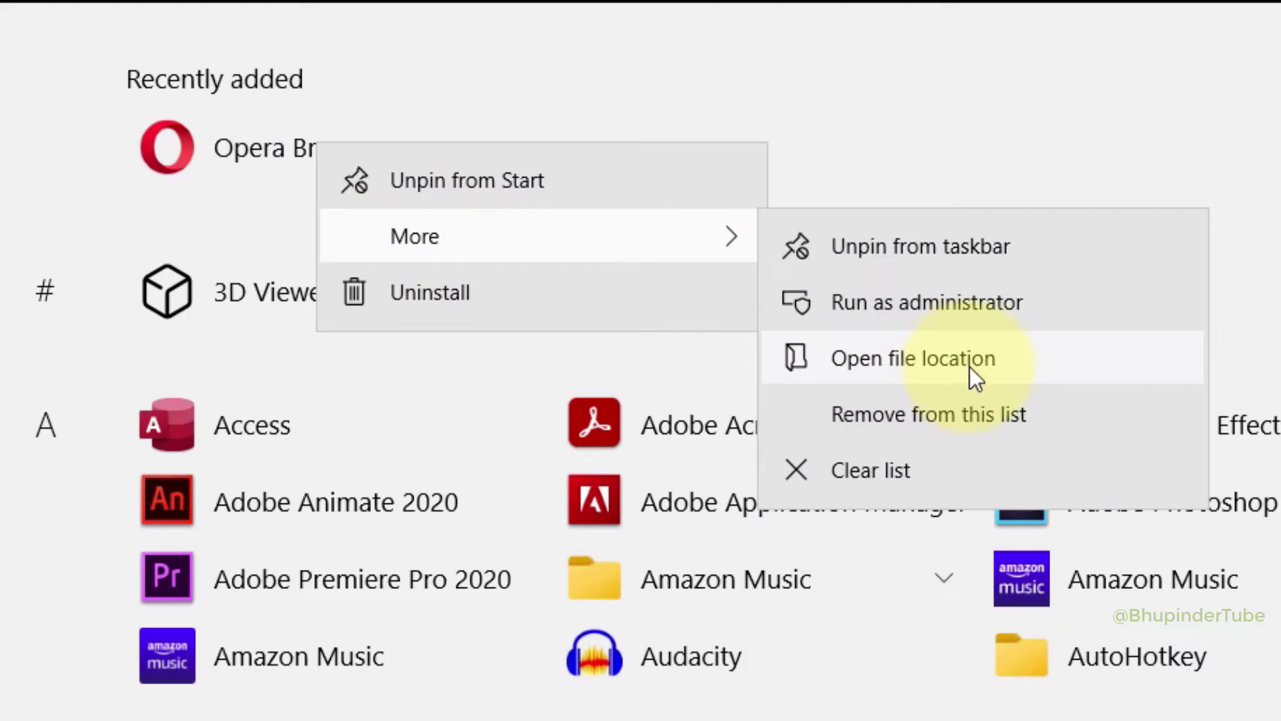
- Go from the Opera Browser shortcut to Opera's install folder and open the 99.0.4788.88 folder
left_click(1003, 361)
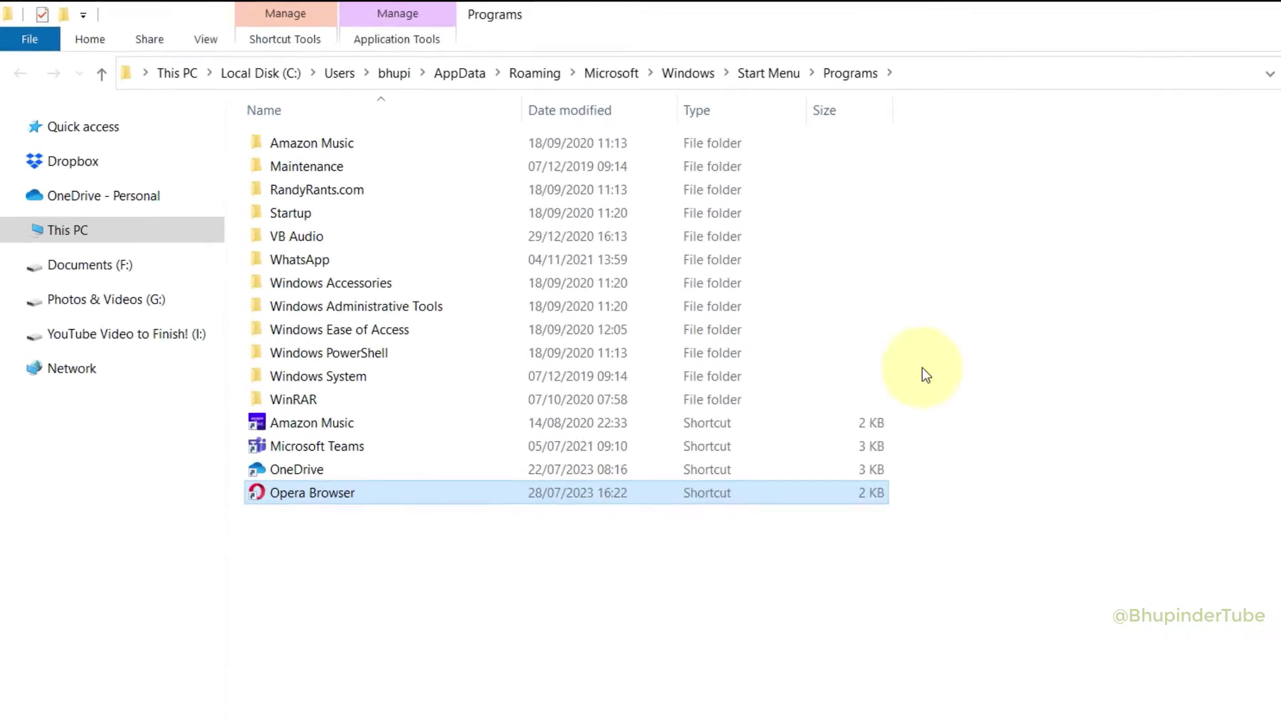
right_click(344, 491)
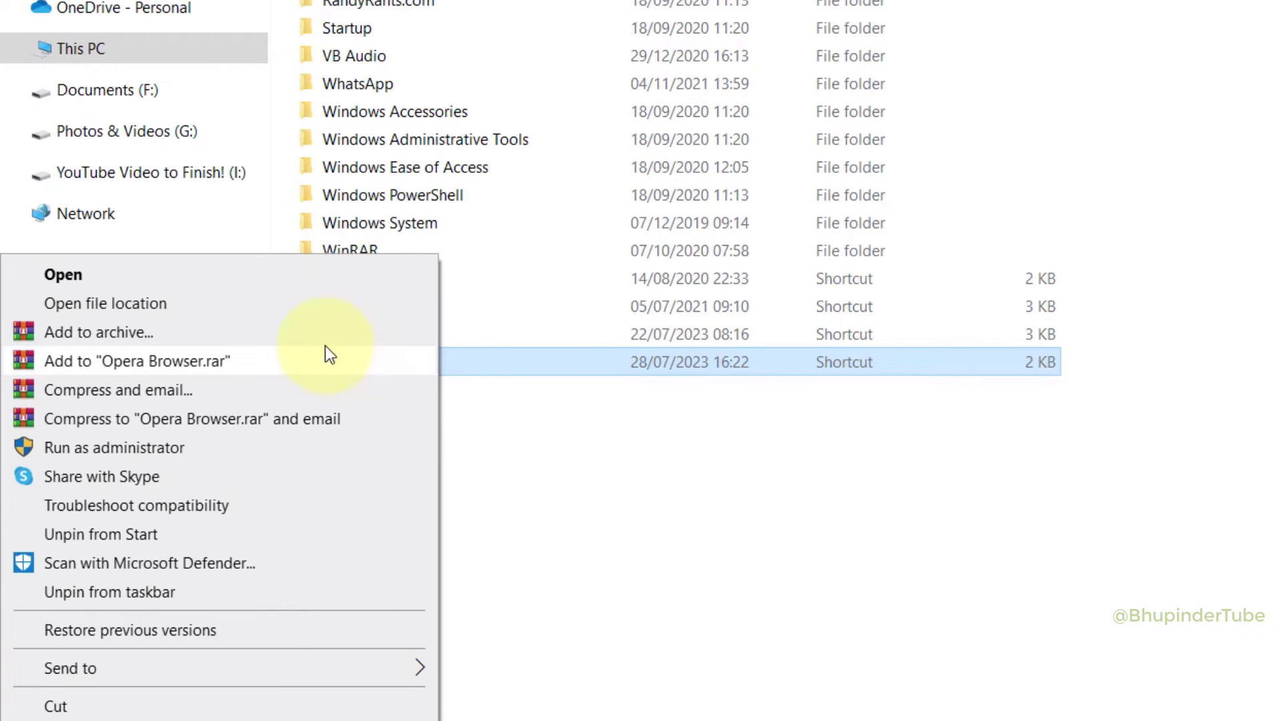
left_click(203, 303)
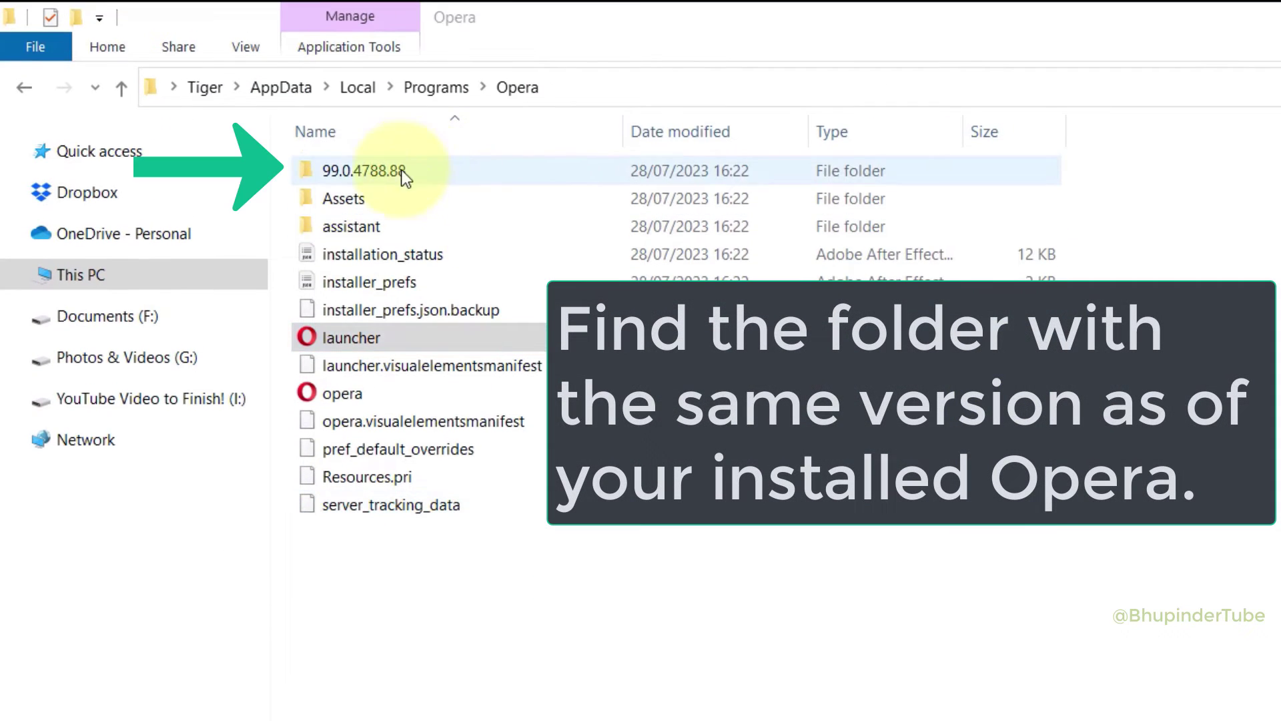
double_click(398, 172)
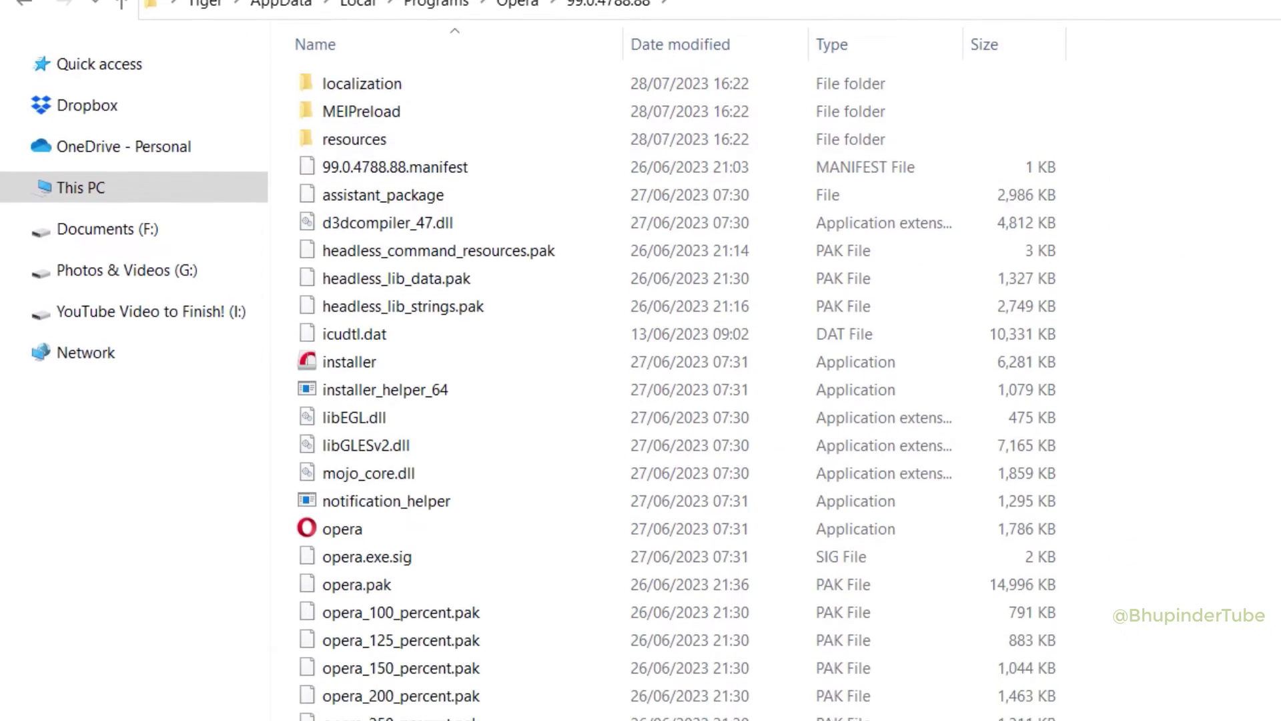
- Rename opera_autoupdate to opera_autoupdate.off
scroll(534, 601, "down", 2)
left_click(385, 708)
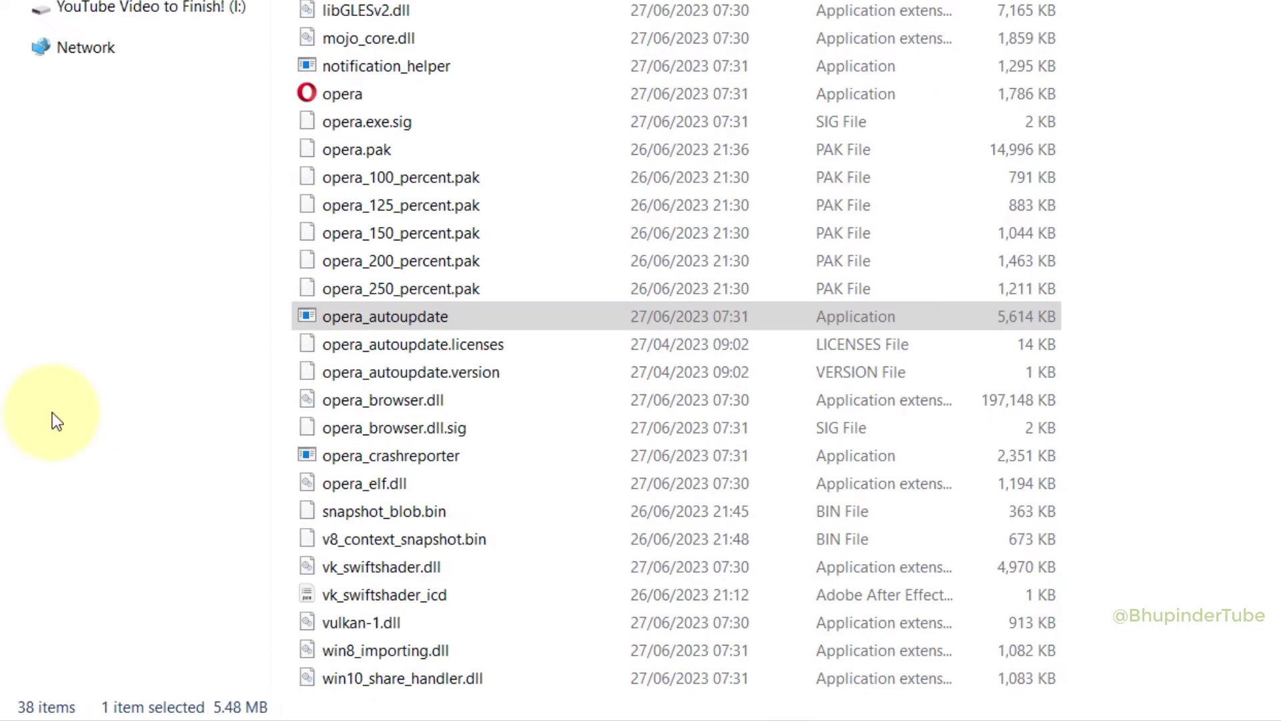
left_click(374, 304)
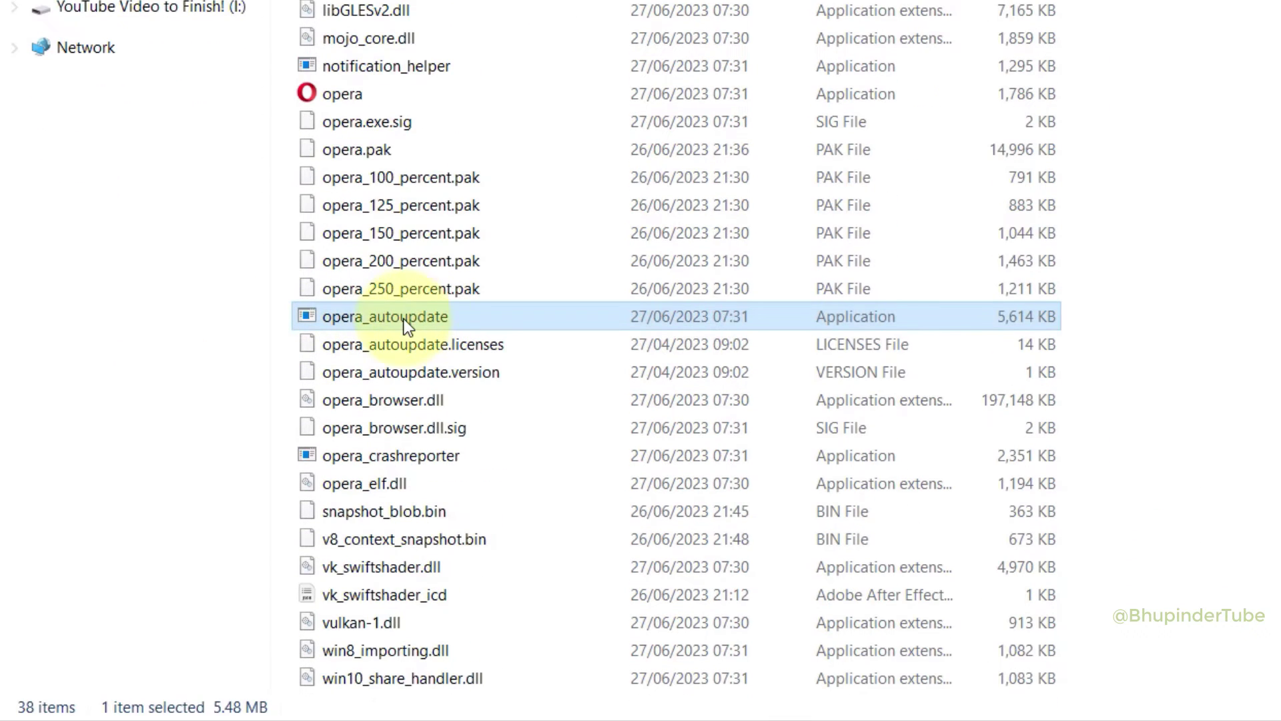
right_click(404, 319)
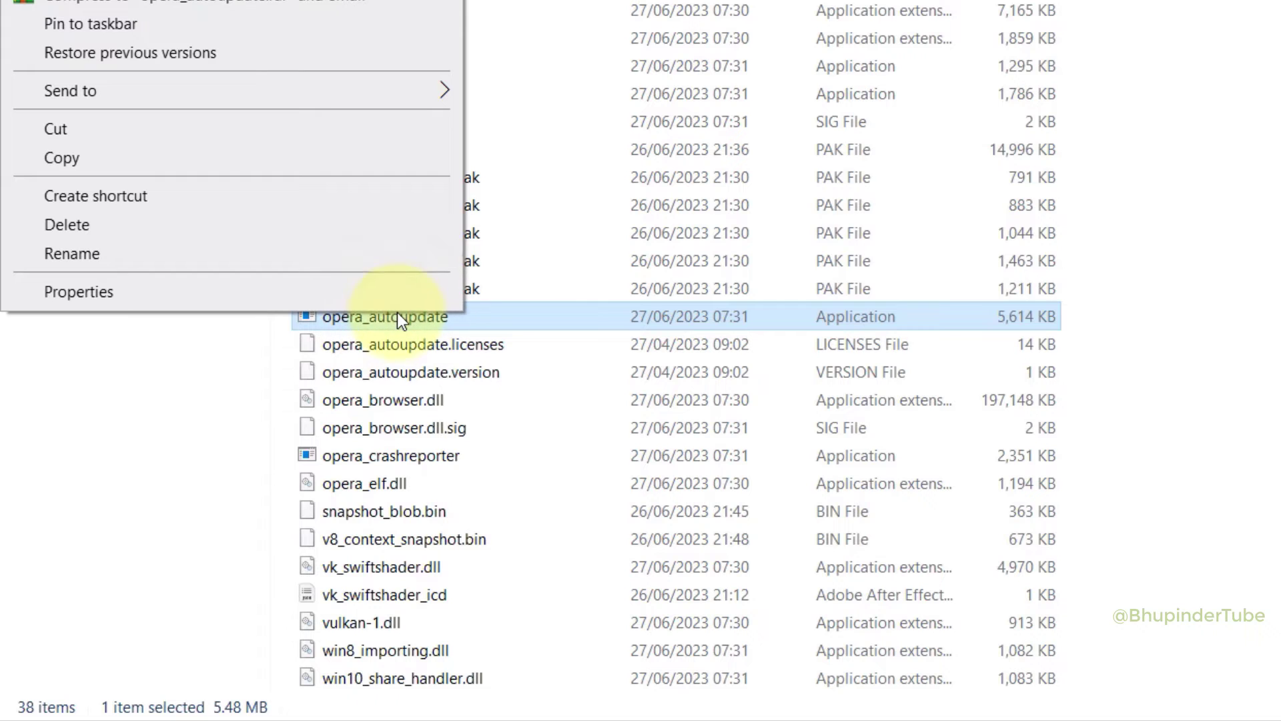
left_click(186, 250)
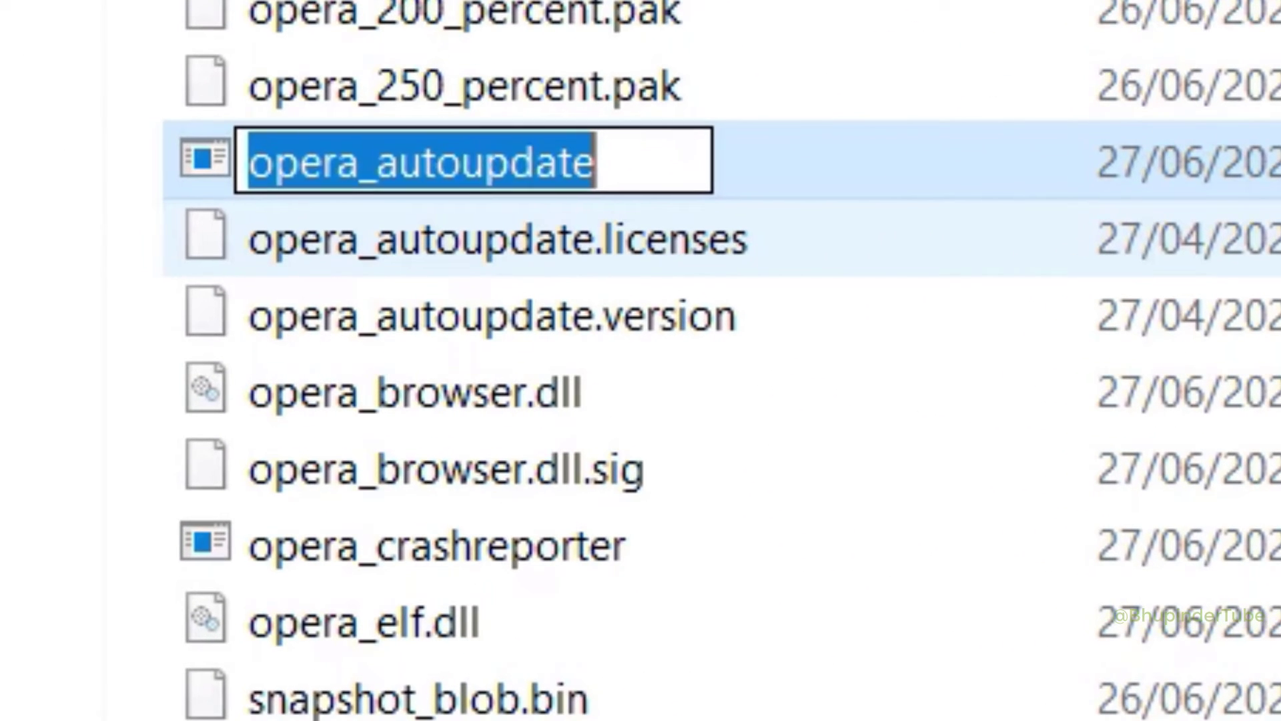
key("End")
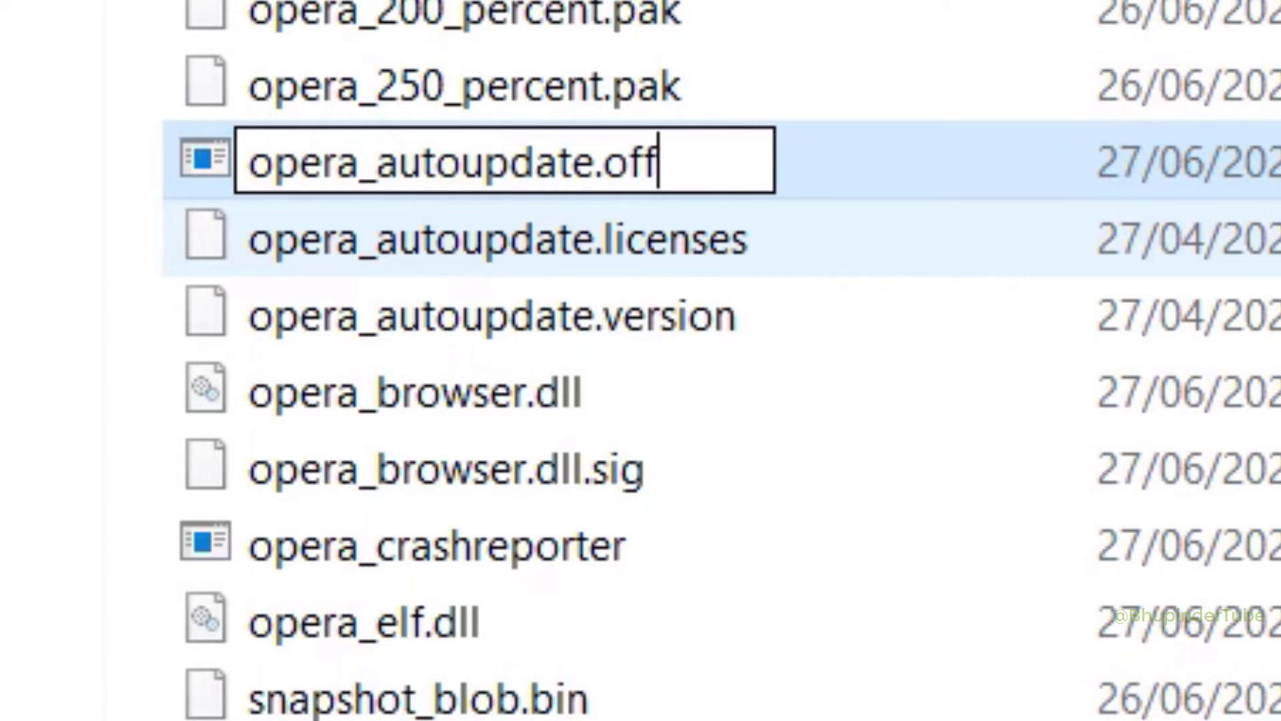
key("Return")
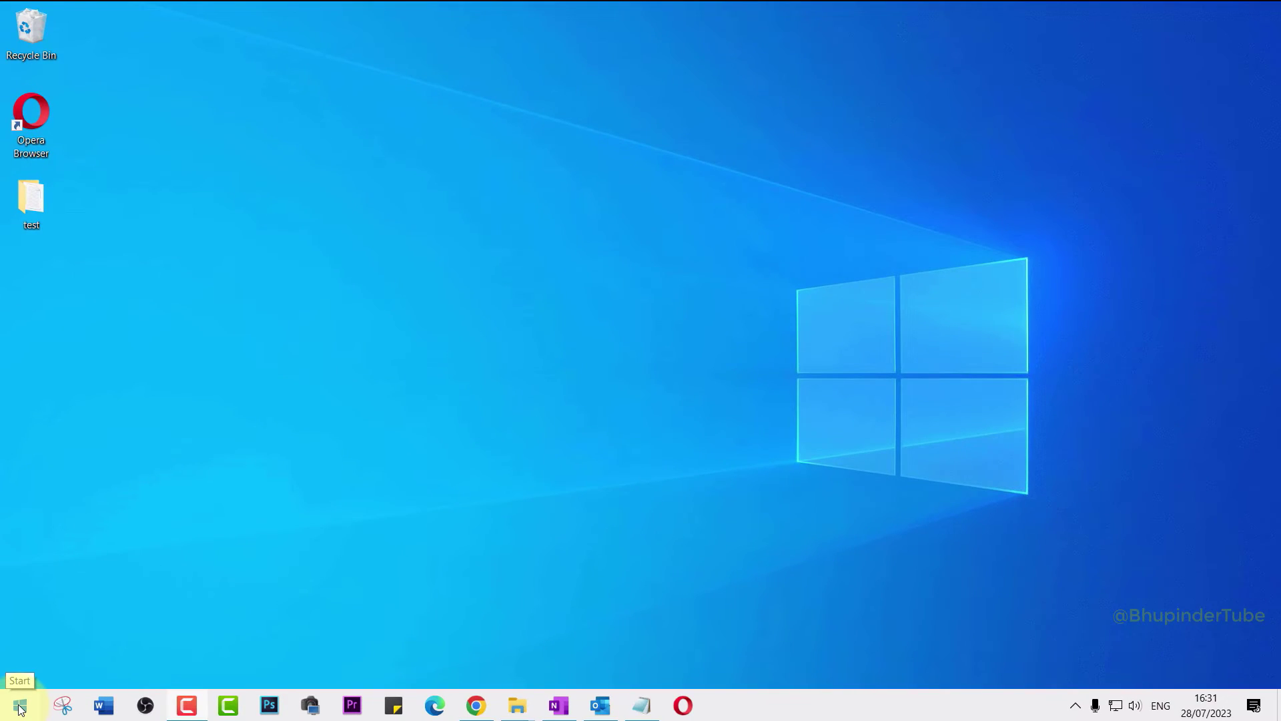
- Launch Task Scheduler and list the Task Scheduler Library tasks sorted by name
left_click(20, 708)
type("task sche")
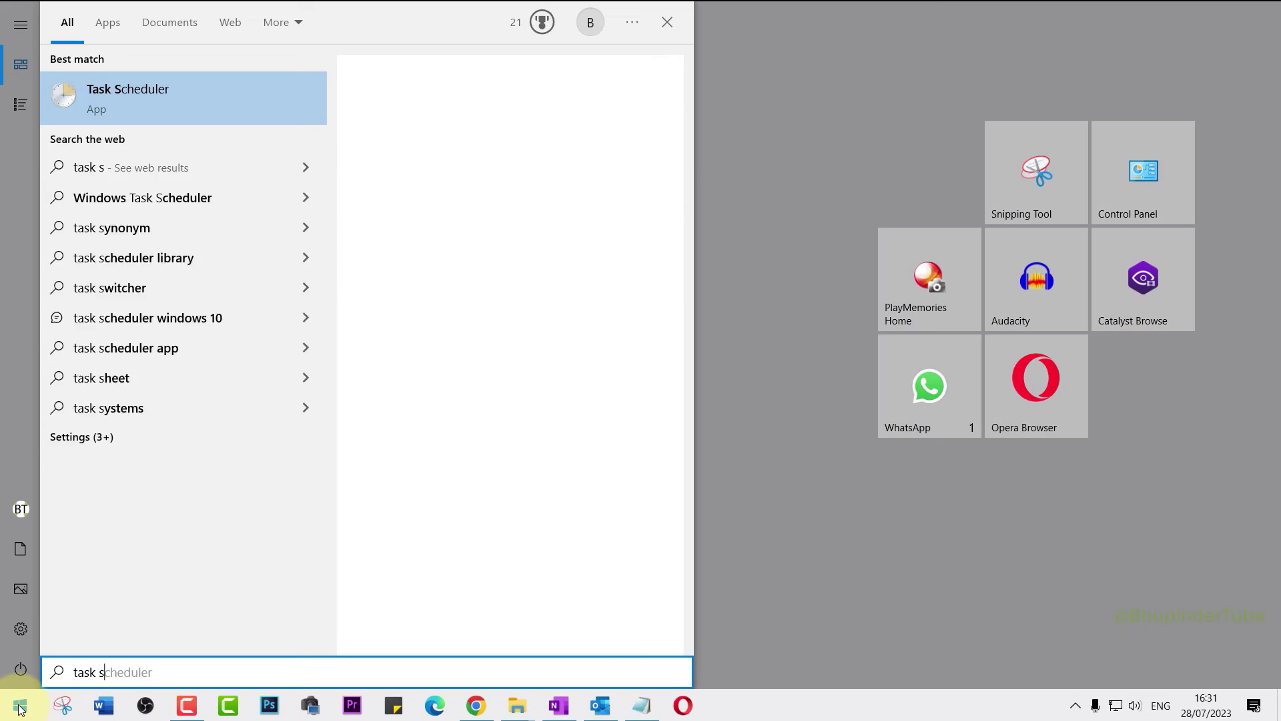
left_click(199, 98)
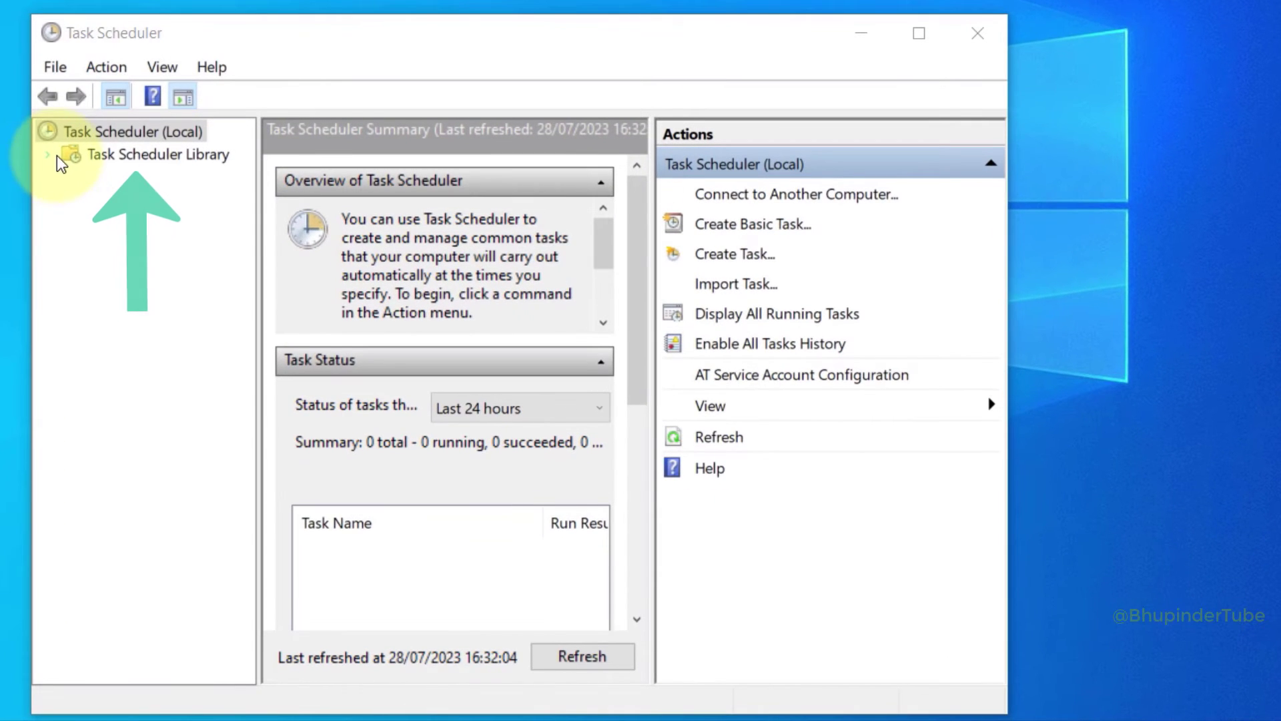
left_click(160, 188)
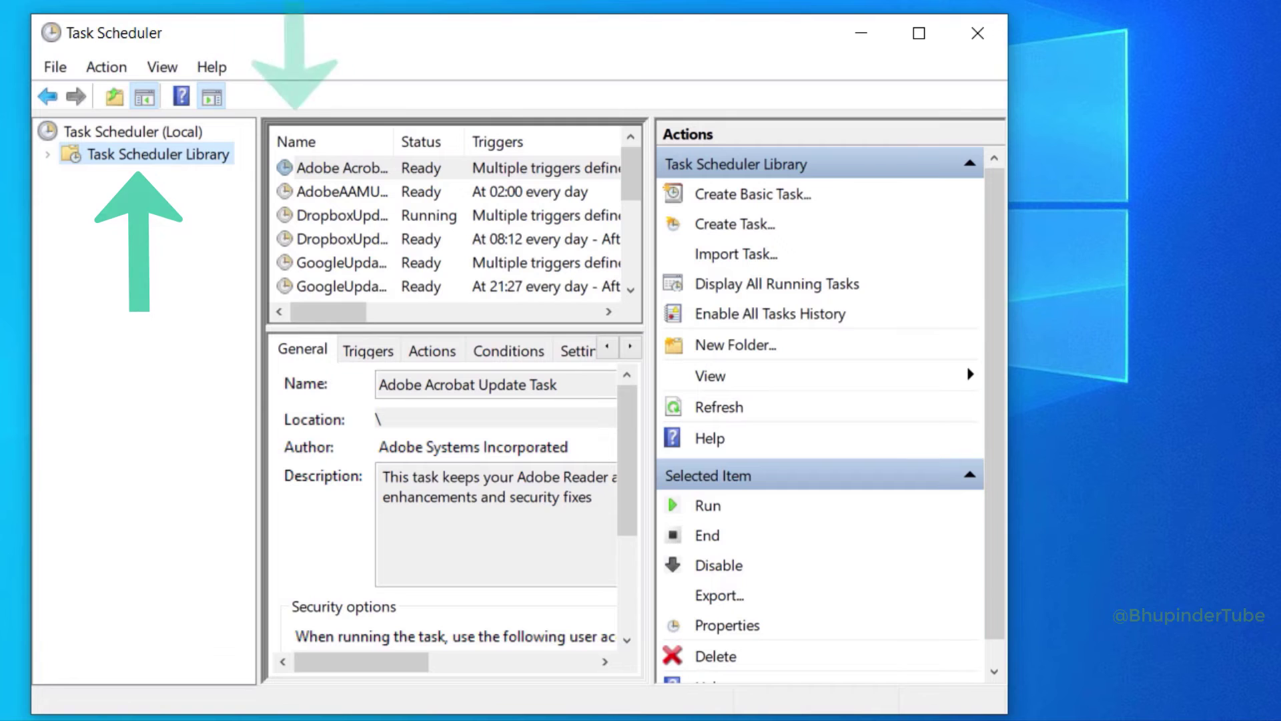
left_click(343, 149)
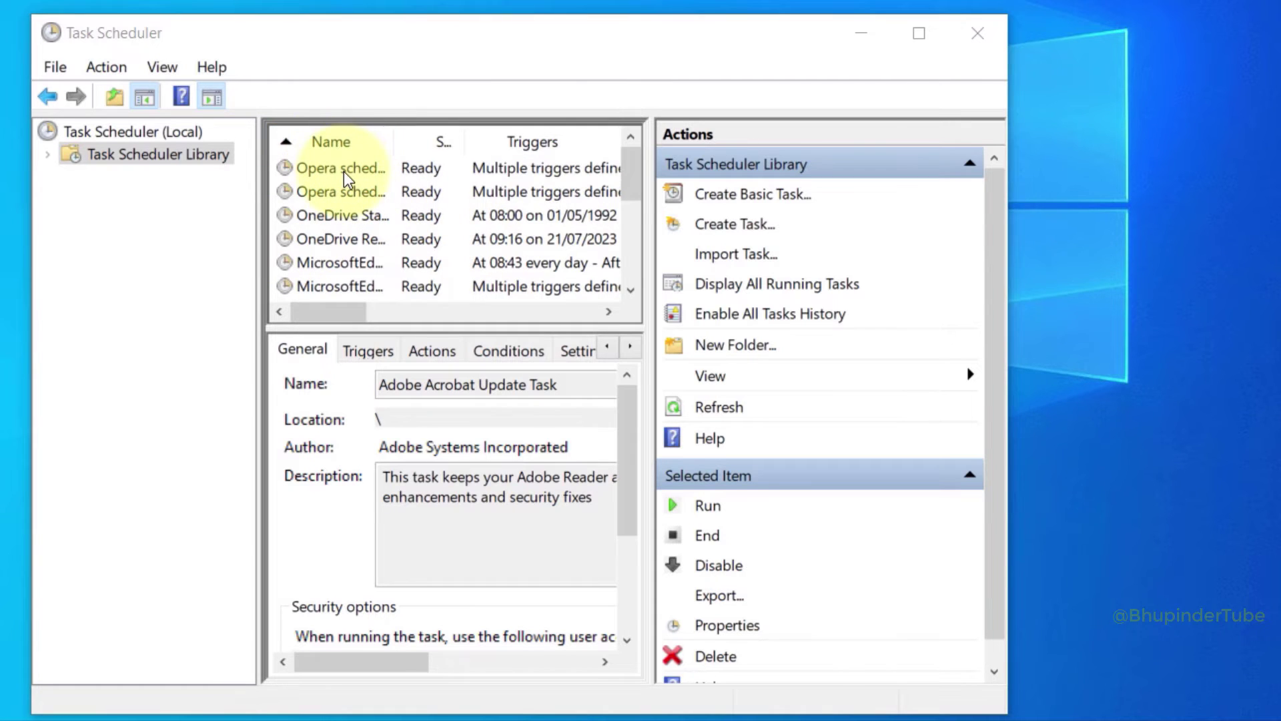
- Disable the Opera scheduled Autoupdate task and the Opera scheduled assistant Autoupdate task
left_click(343, 170)
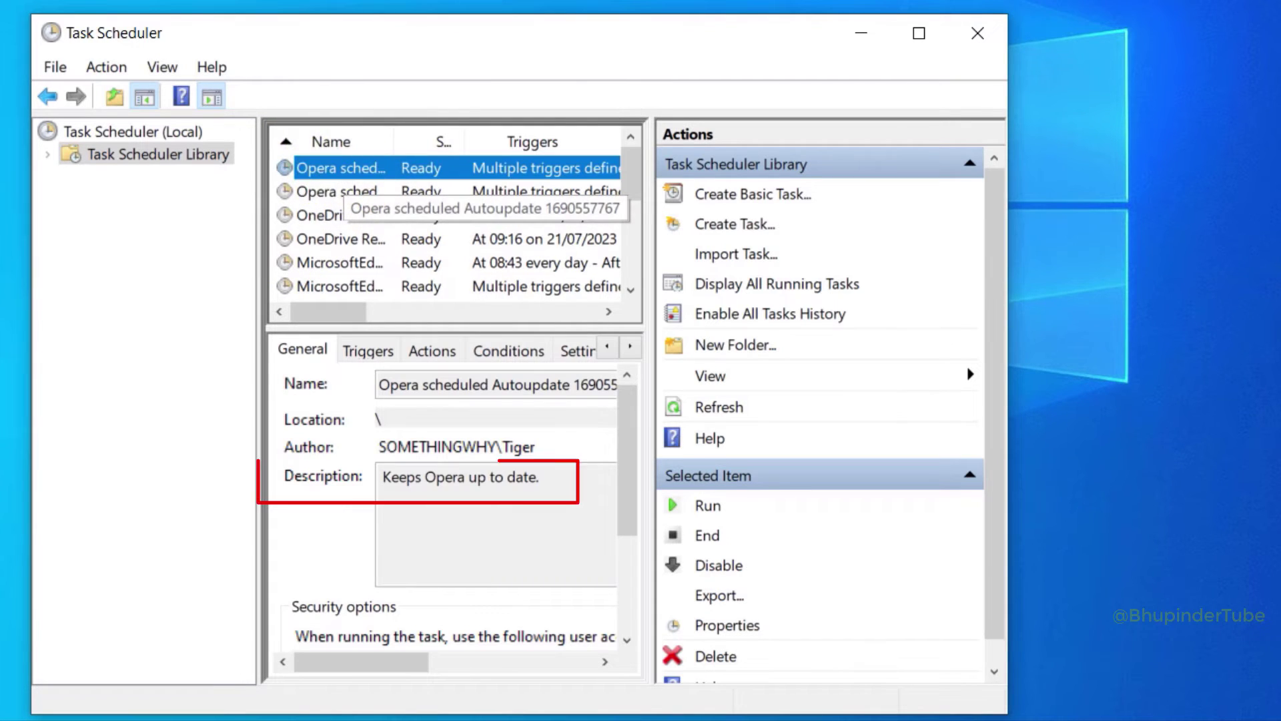
right_click(338, 166)
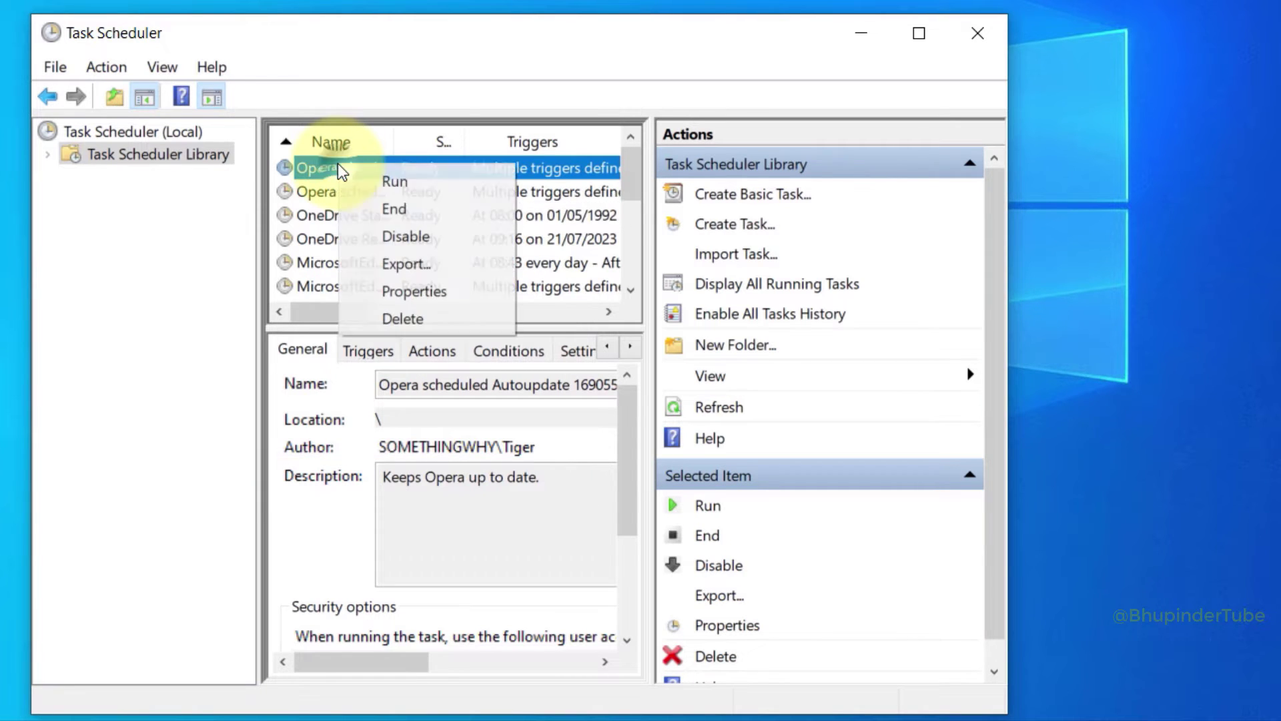
left_click(452, 237)
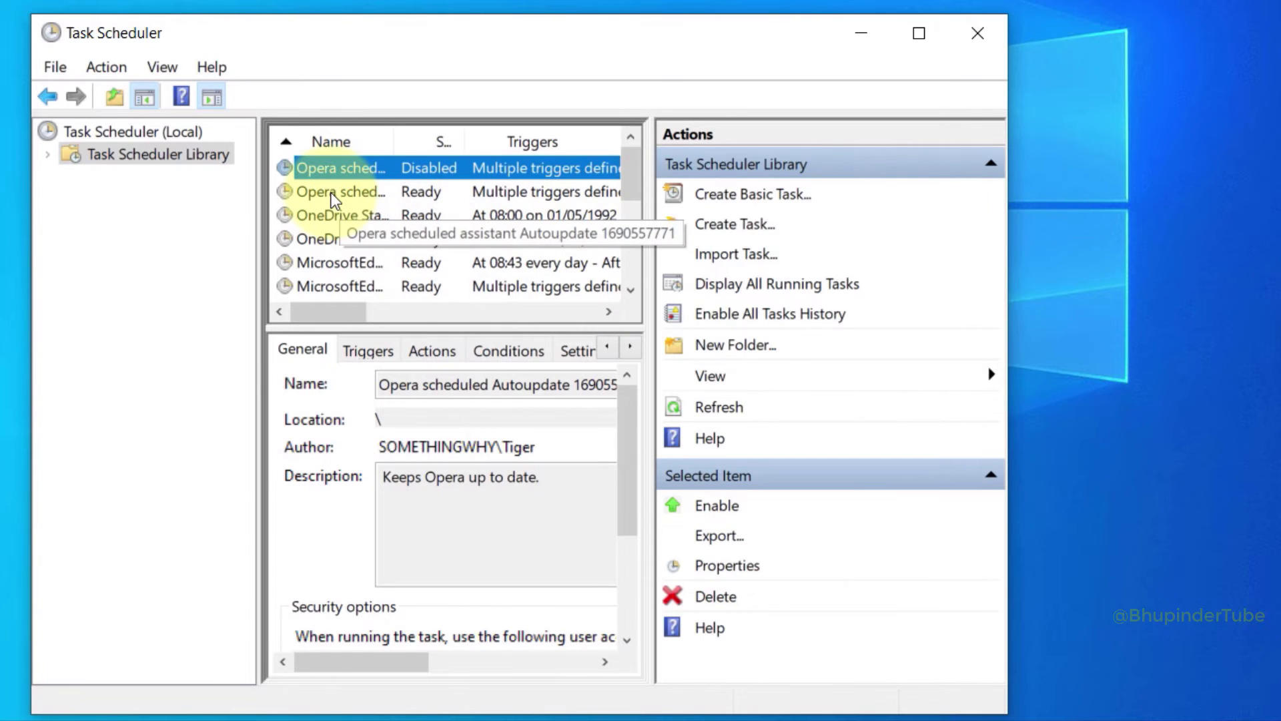
left_click(330, 192)
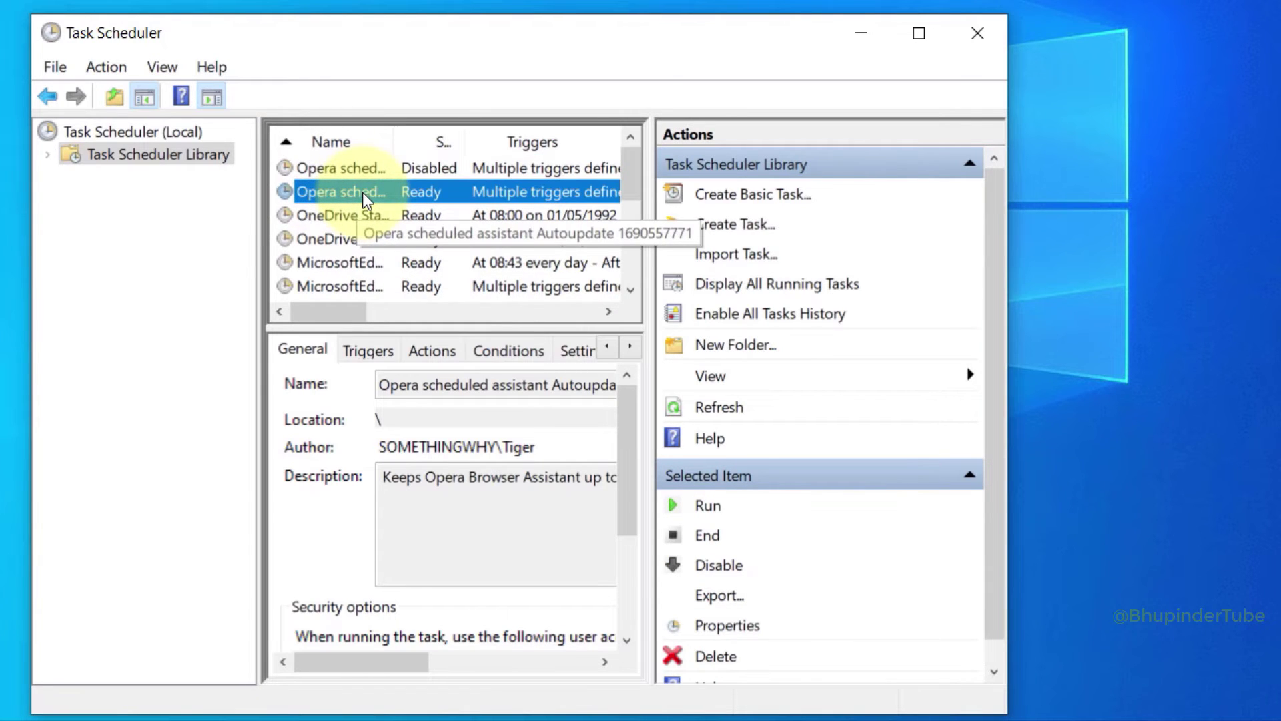
right_click(362, 192)
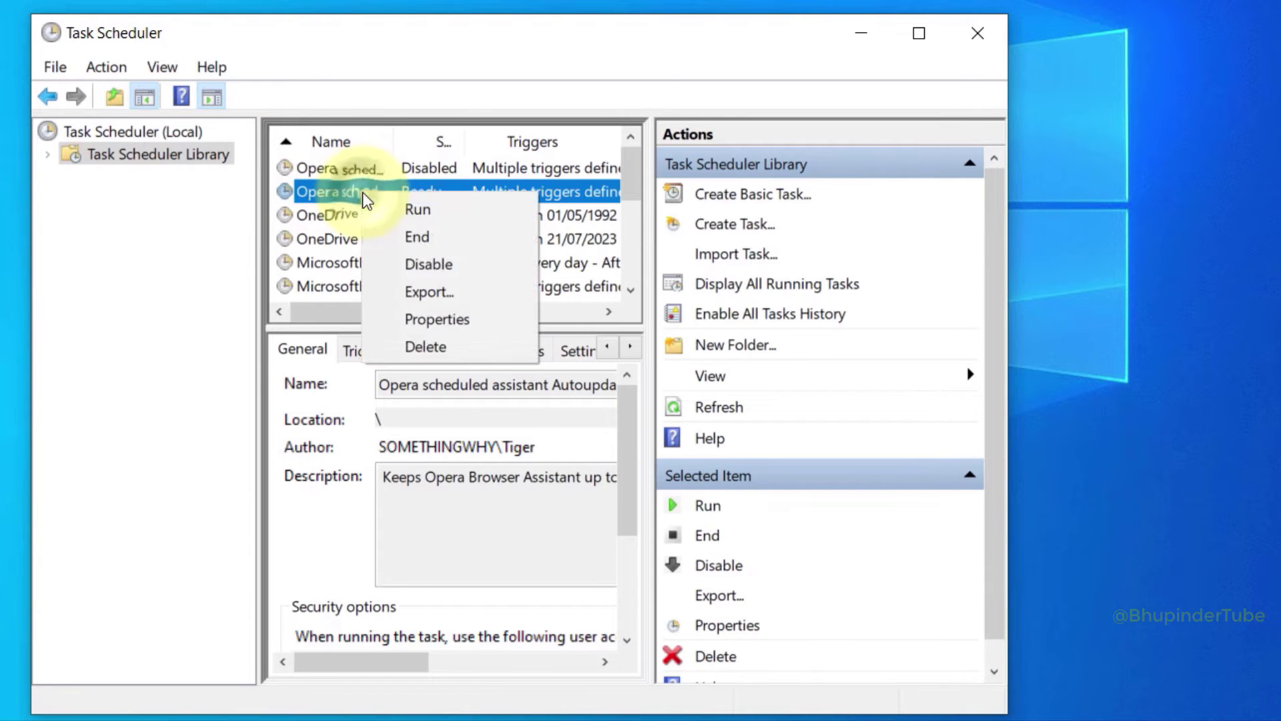
left_click(475, 265)
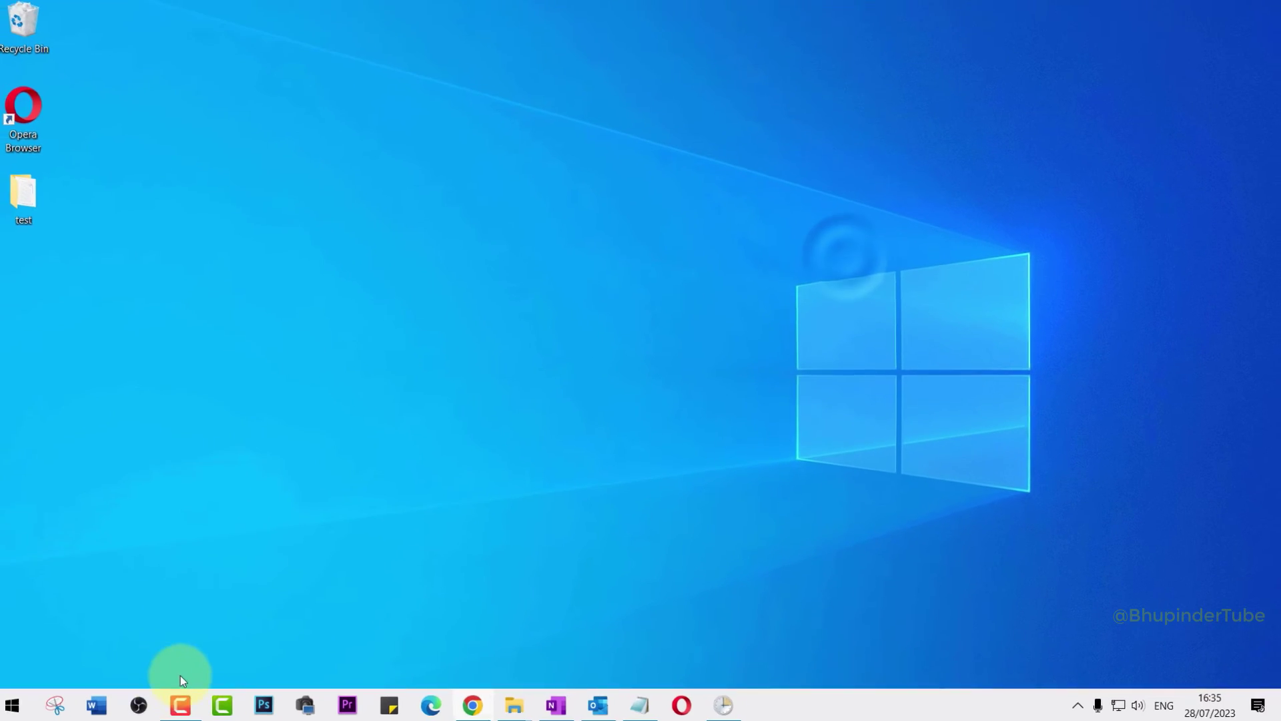
left_click(16, 705)
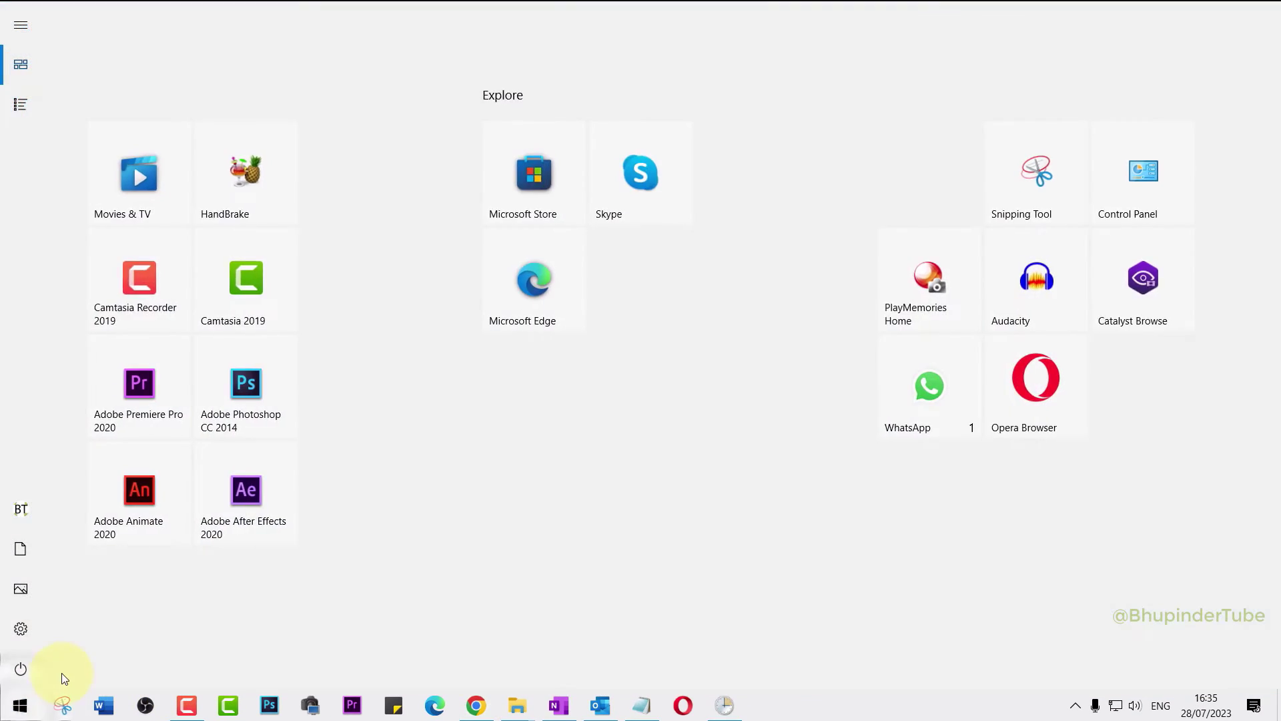
type("task")
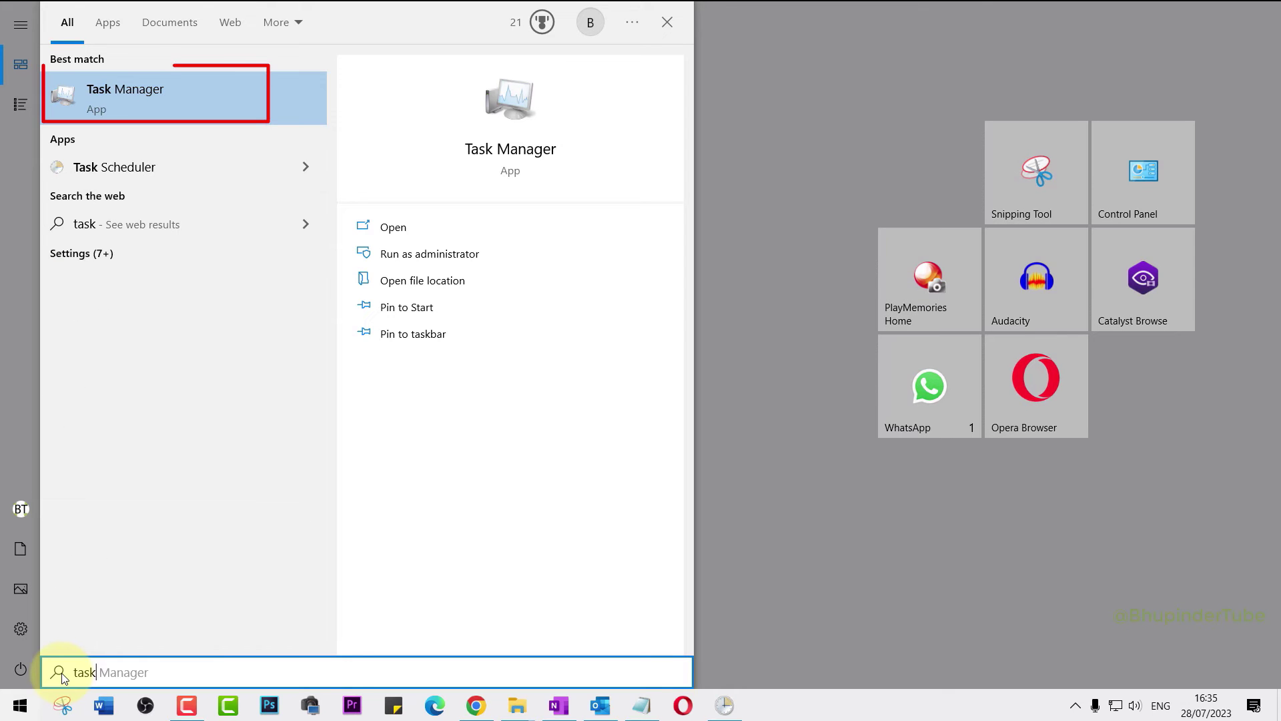
left_click(157, 98)
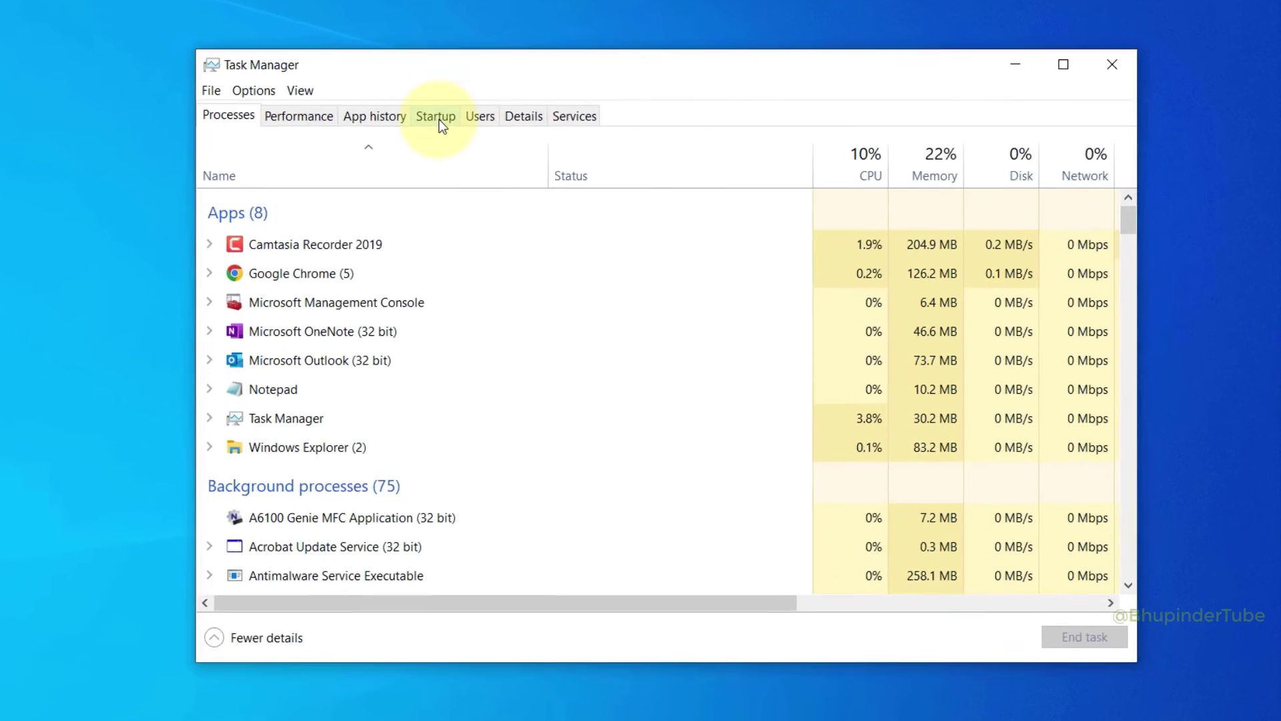
left_click(597, 175)
left_click(694, 454)
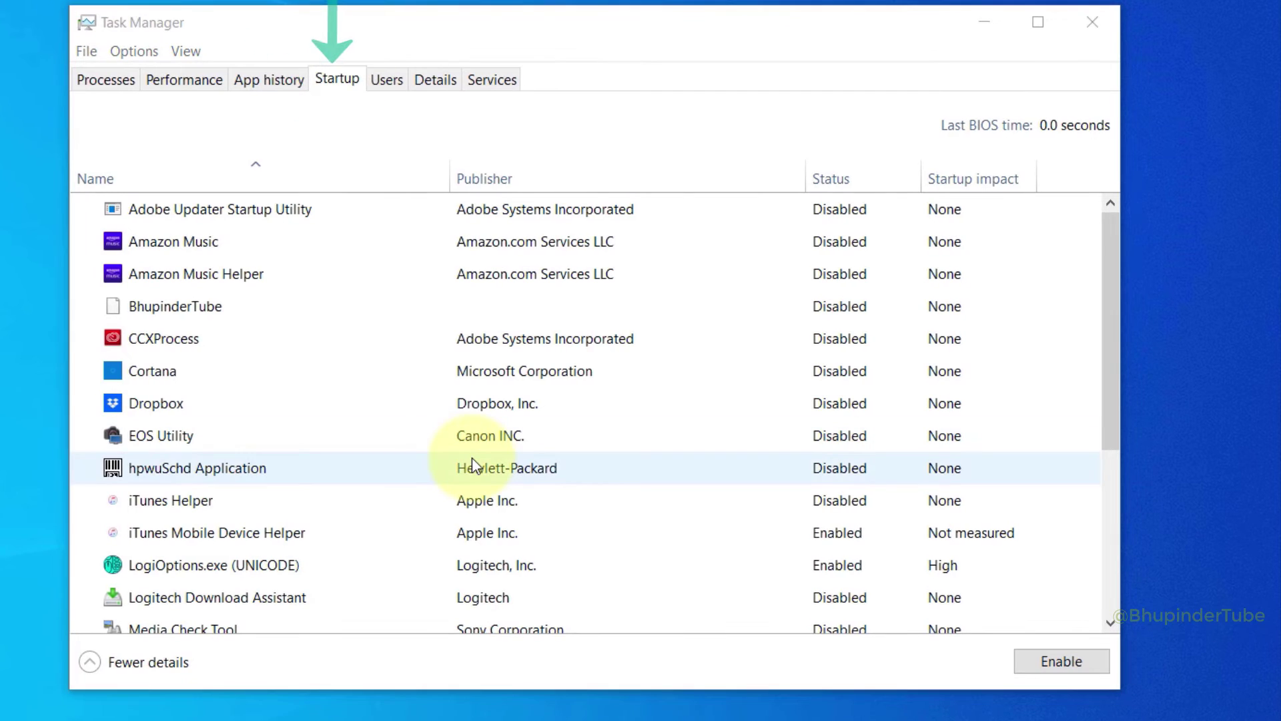
scroll(371, 531, "down", 3)
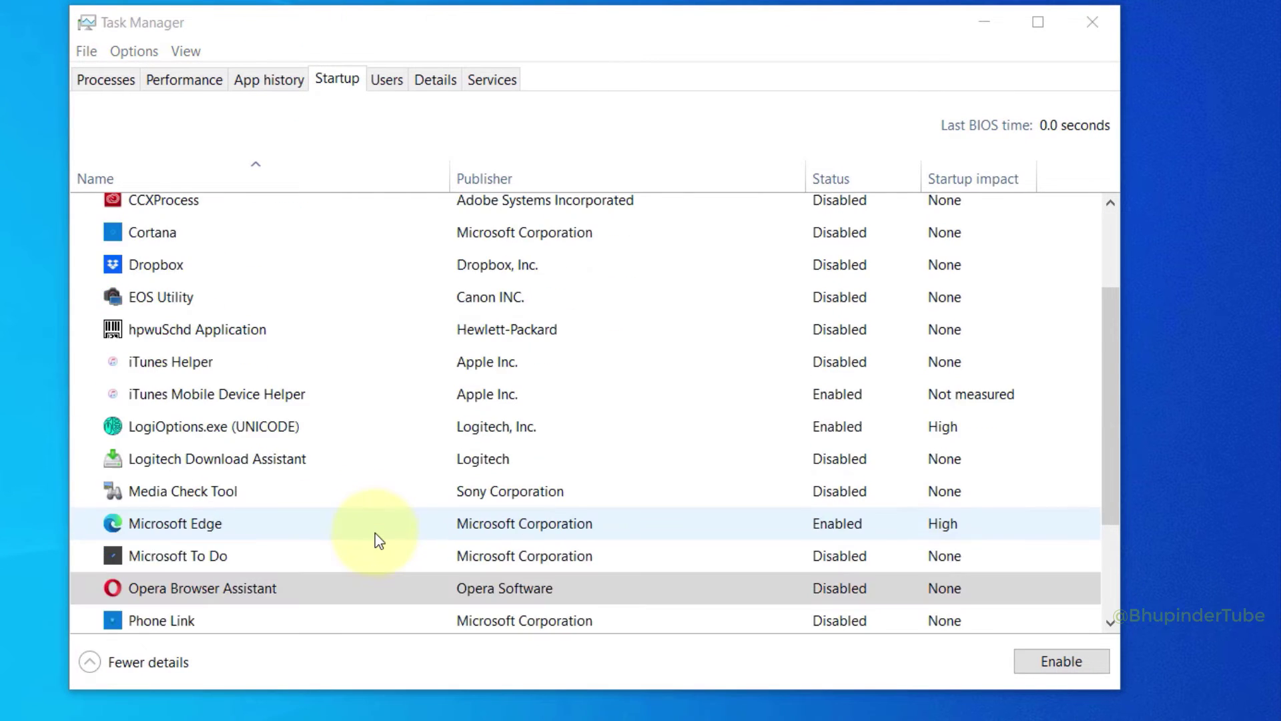
scroll(378, 540, "down", 1)
left_click(265, 431)
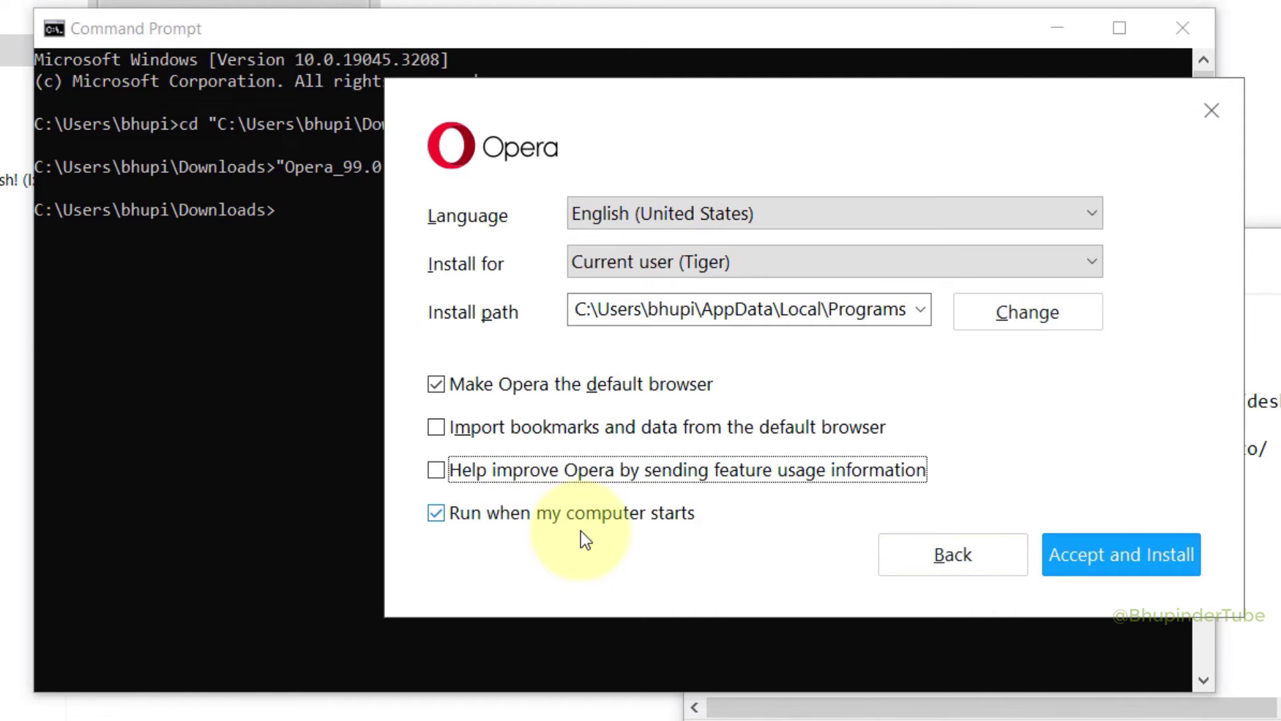
left_click(490, 514)
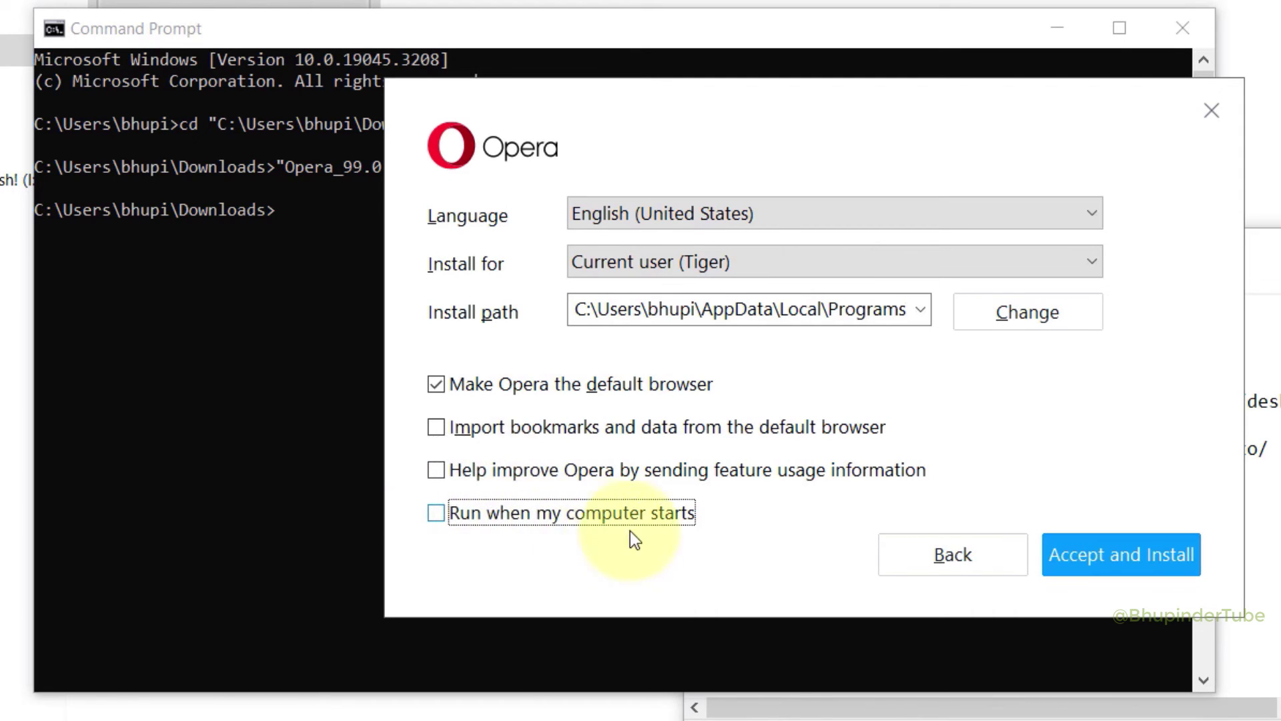
left_click(1109, 554)
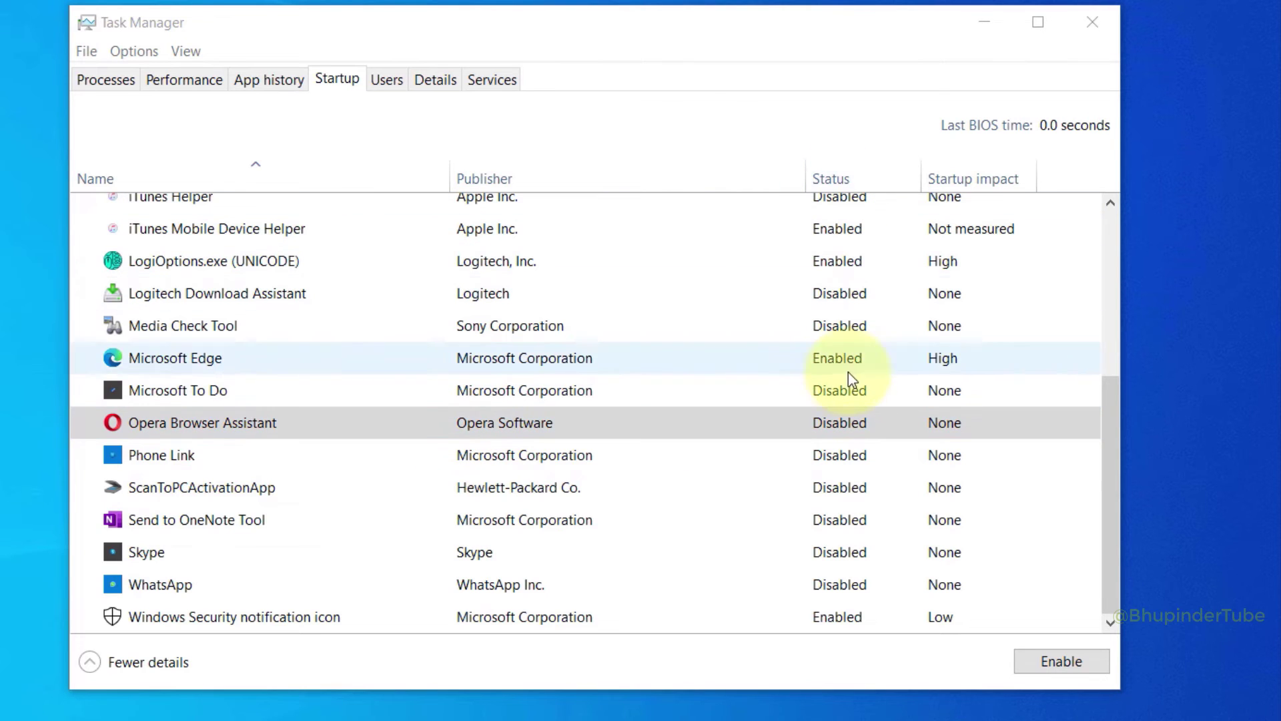
right_click(355, 428)
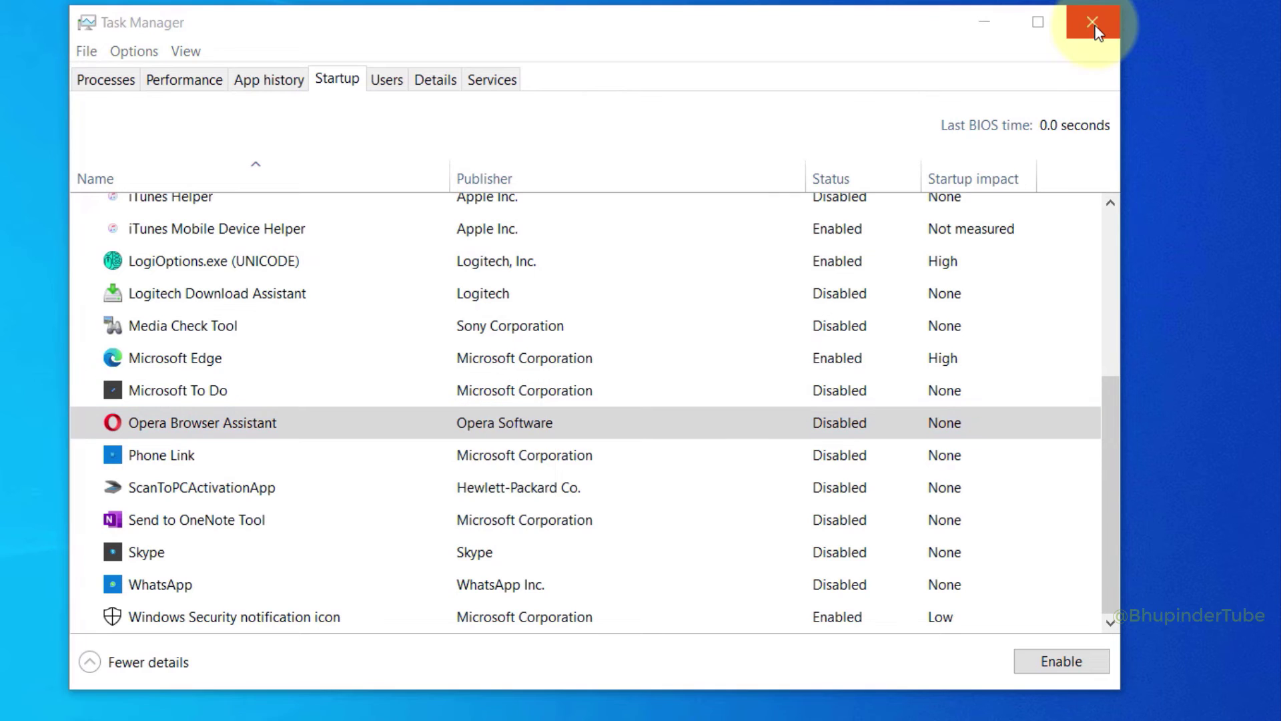
left_click(1095, 25)
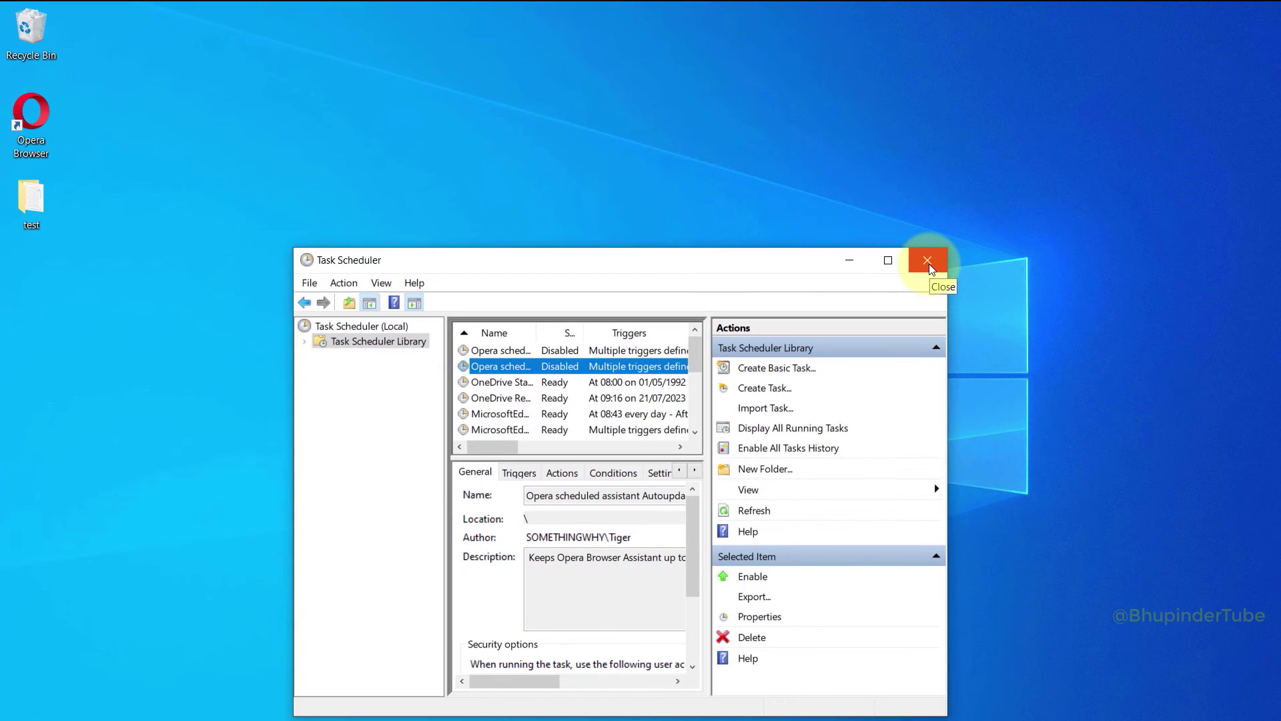
- Close Task Scheduler, launch Opera, and open its Update & Recovery page
left_click(931, 267)
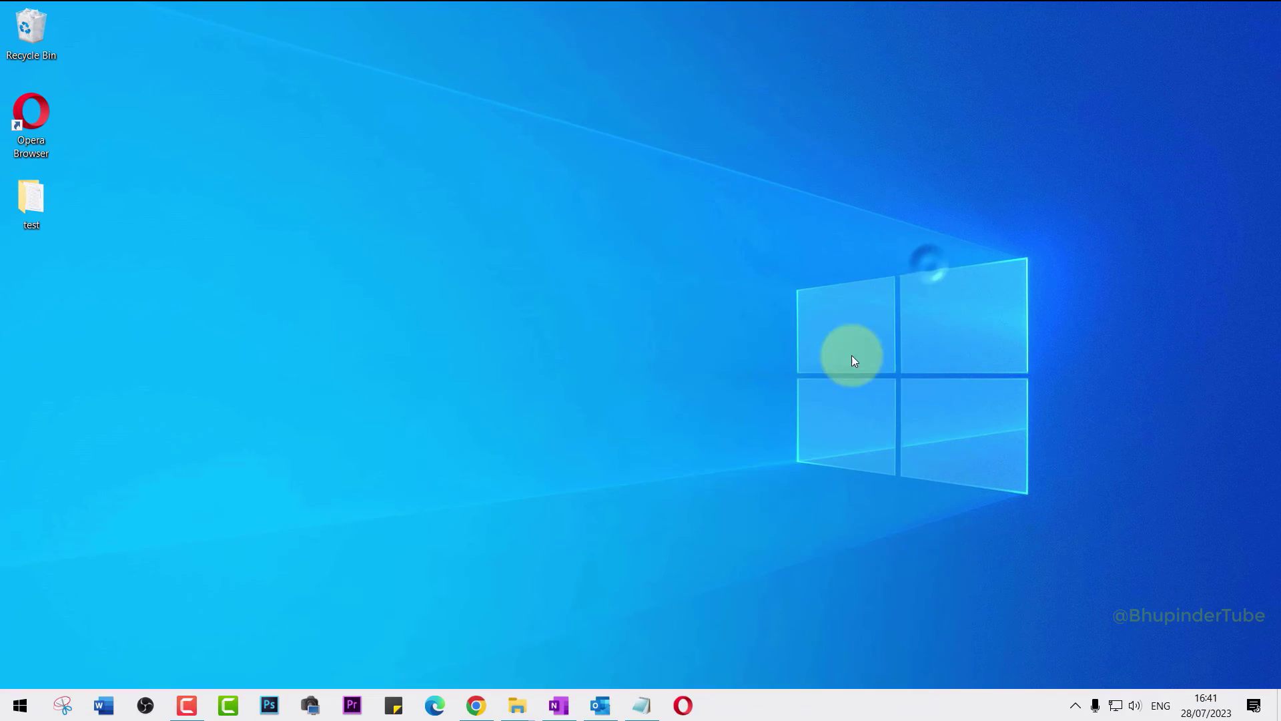
left_click(21, 712)
left_click(22, 112)
left_click(438, 70)
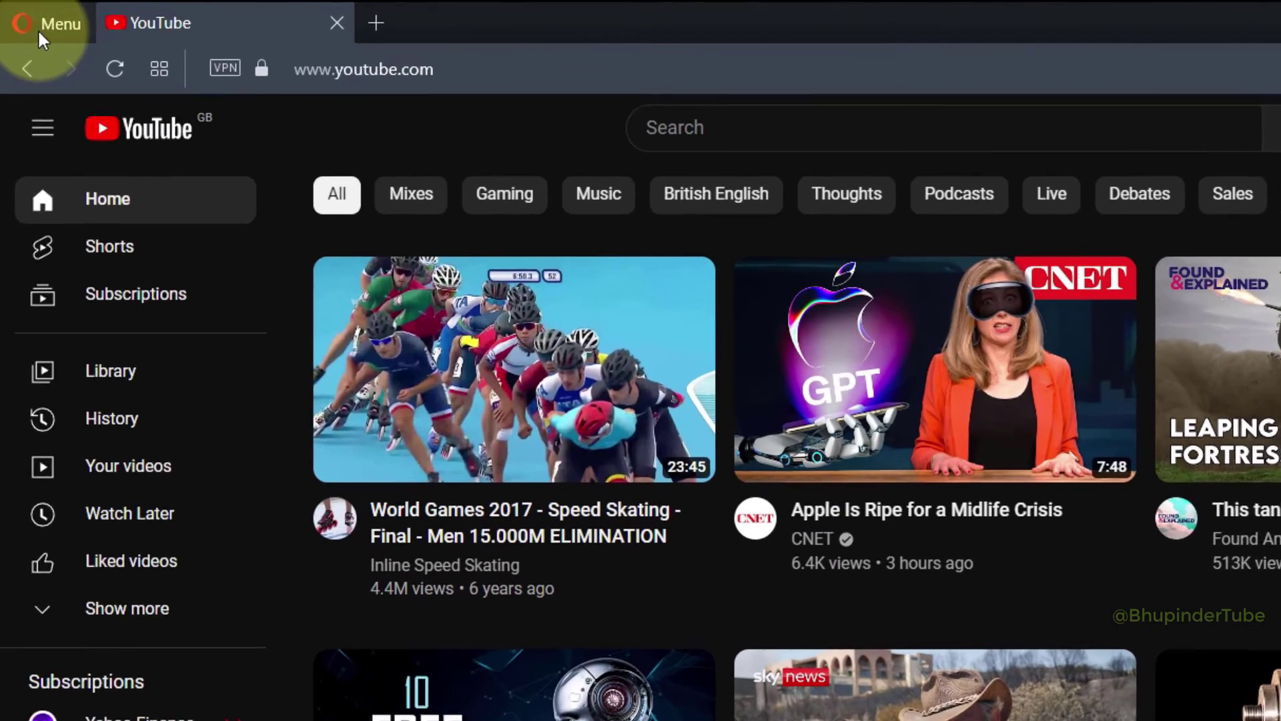
left_click(38, 29)
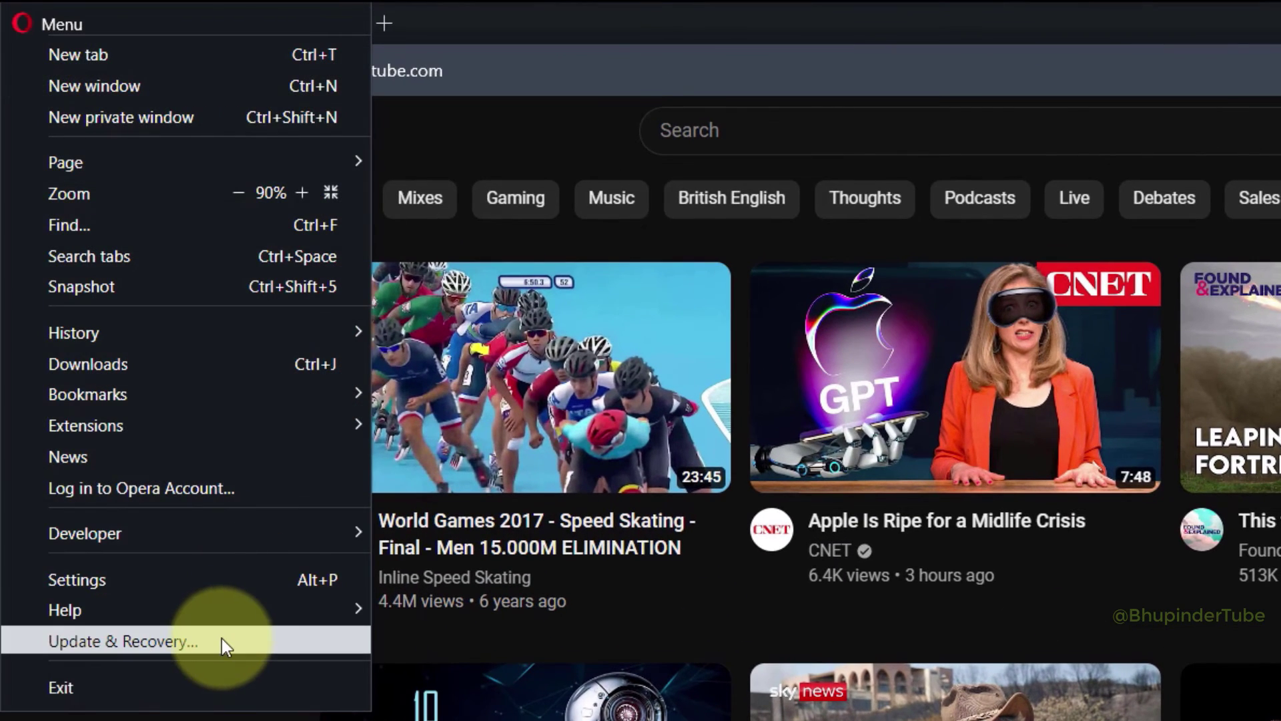
left_click(222, 638)
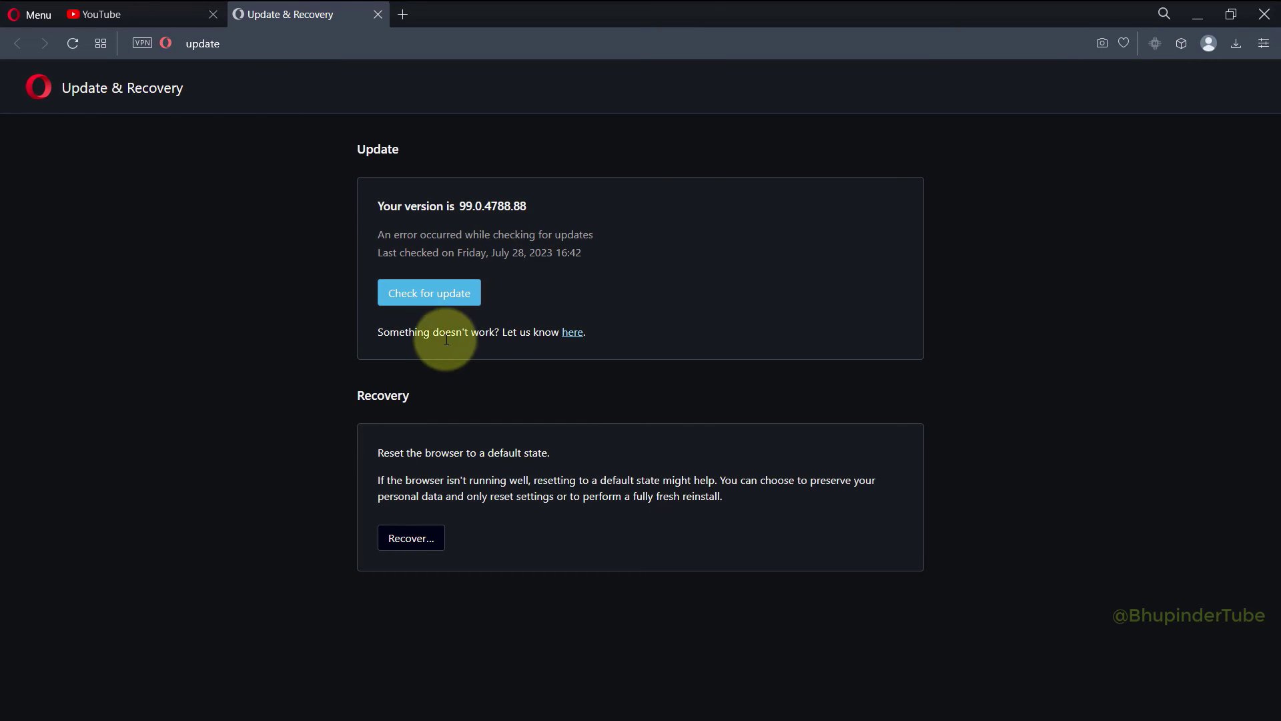
- Load opera://about to view version 99.0.4788.88 and its failed update check
left_click(226, 44)
type("opera://about")
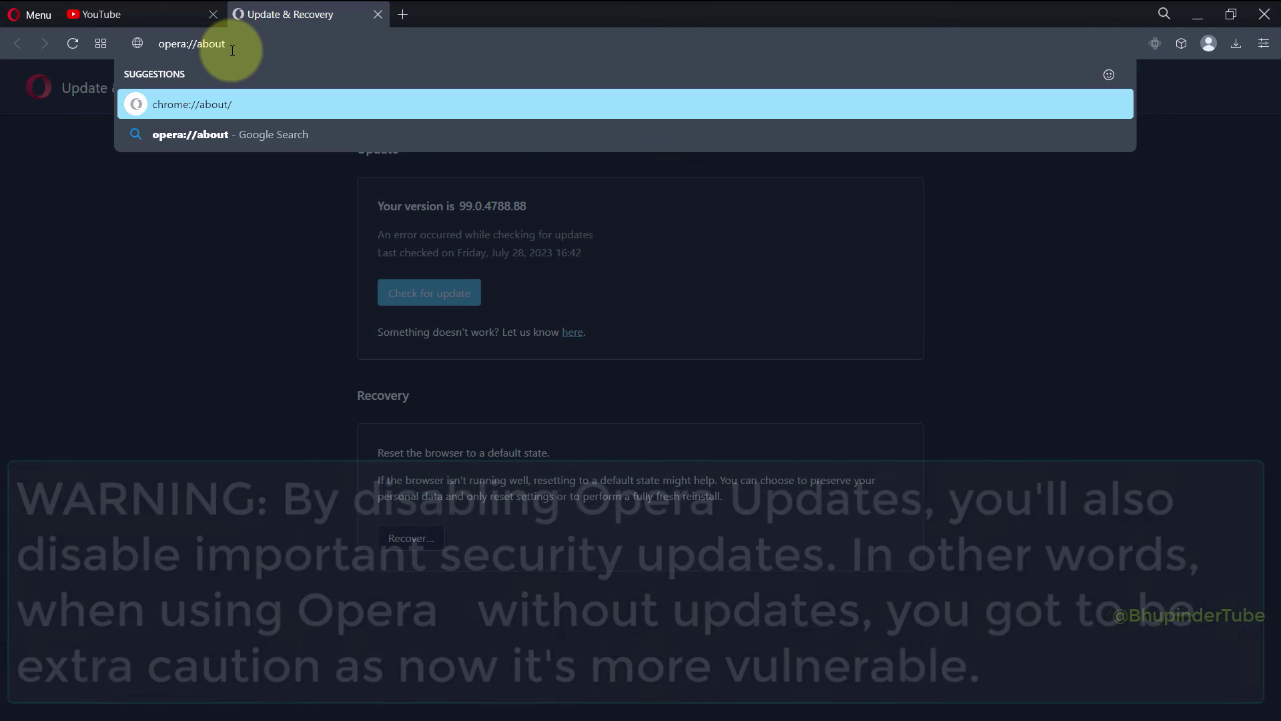
key("Return")
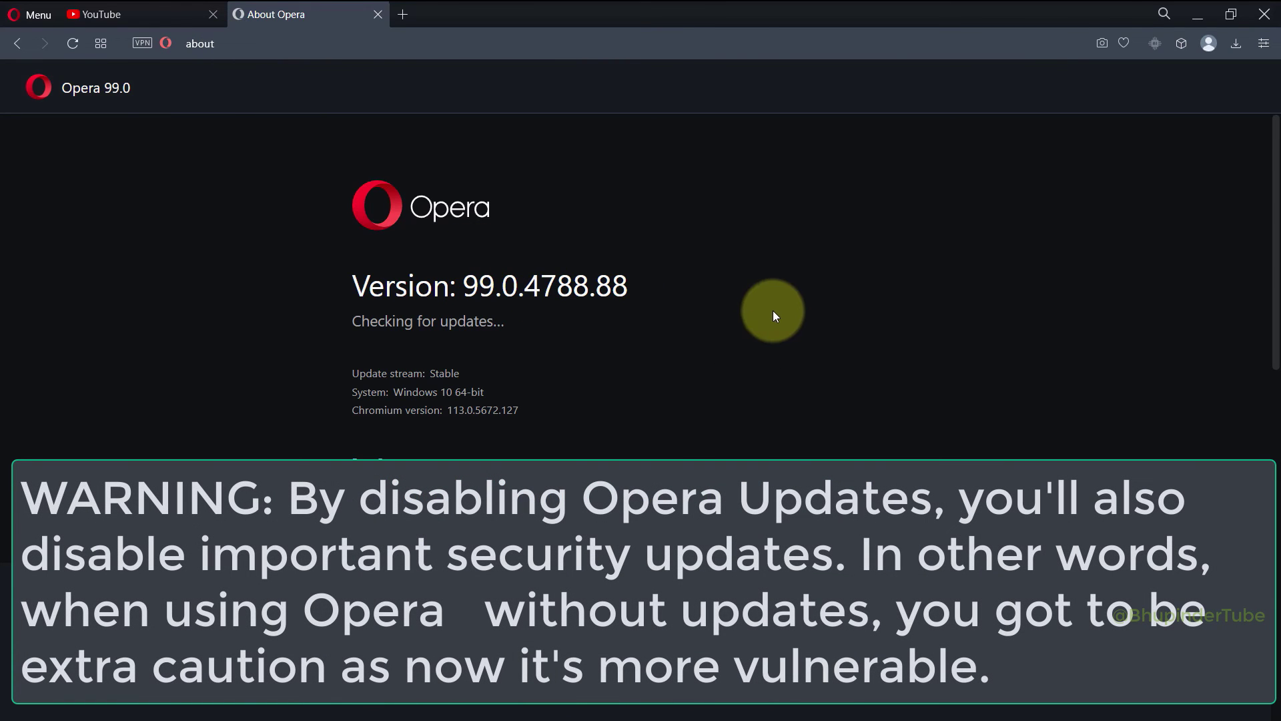
scroll(901, 250, "down", 5)
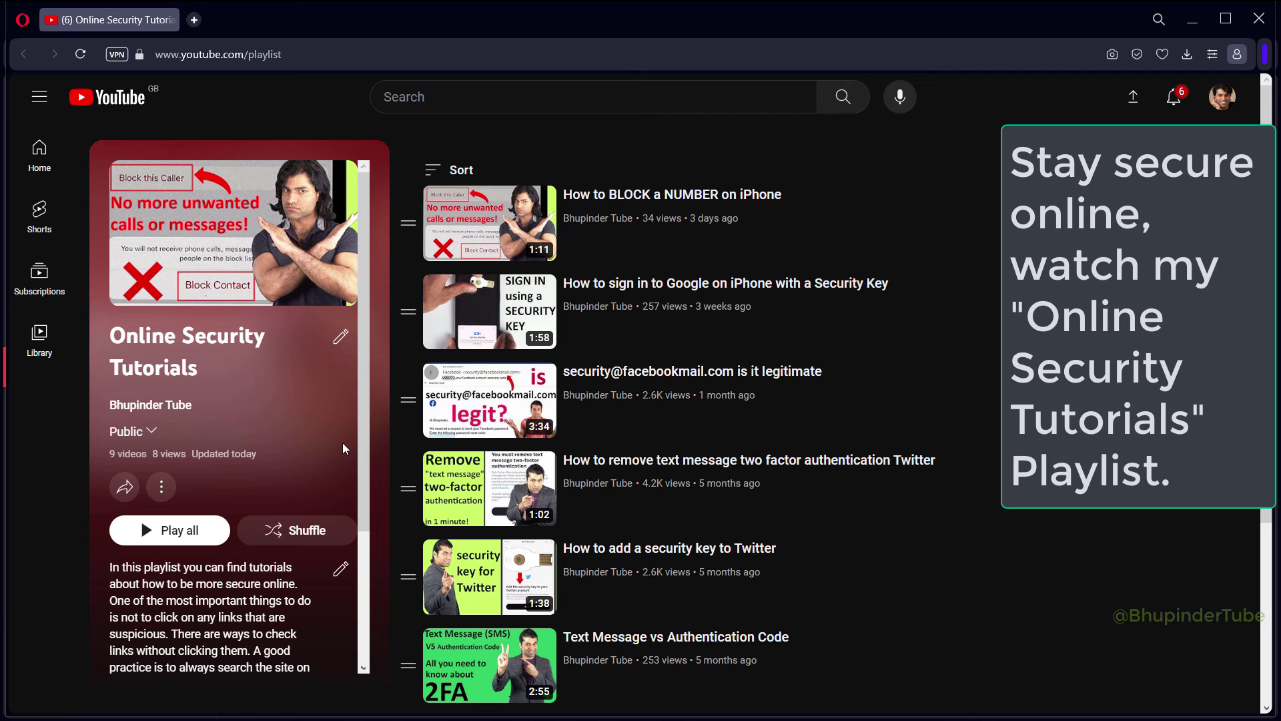
- Play 'How to BLOCK a NUMBER on iPhone', the first video in the Online Security Tutorials playlist
scroll(342, 445, "down", 3)
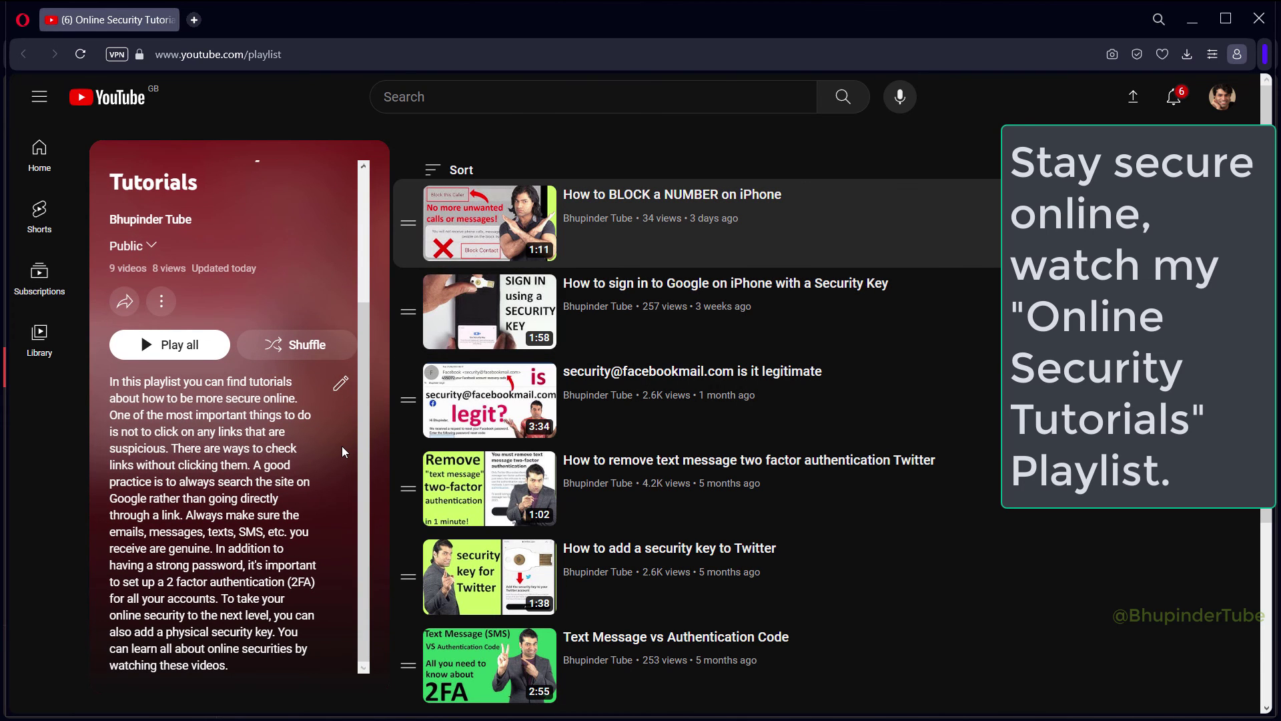
scroll(512, 217, "down", 4)
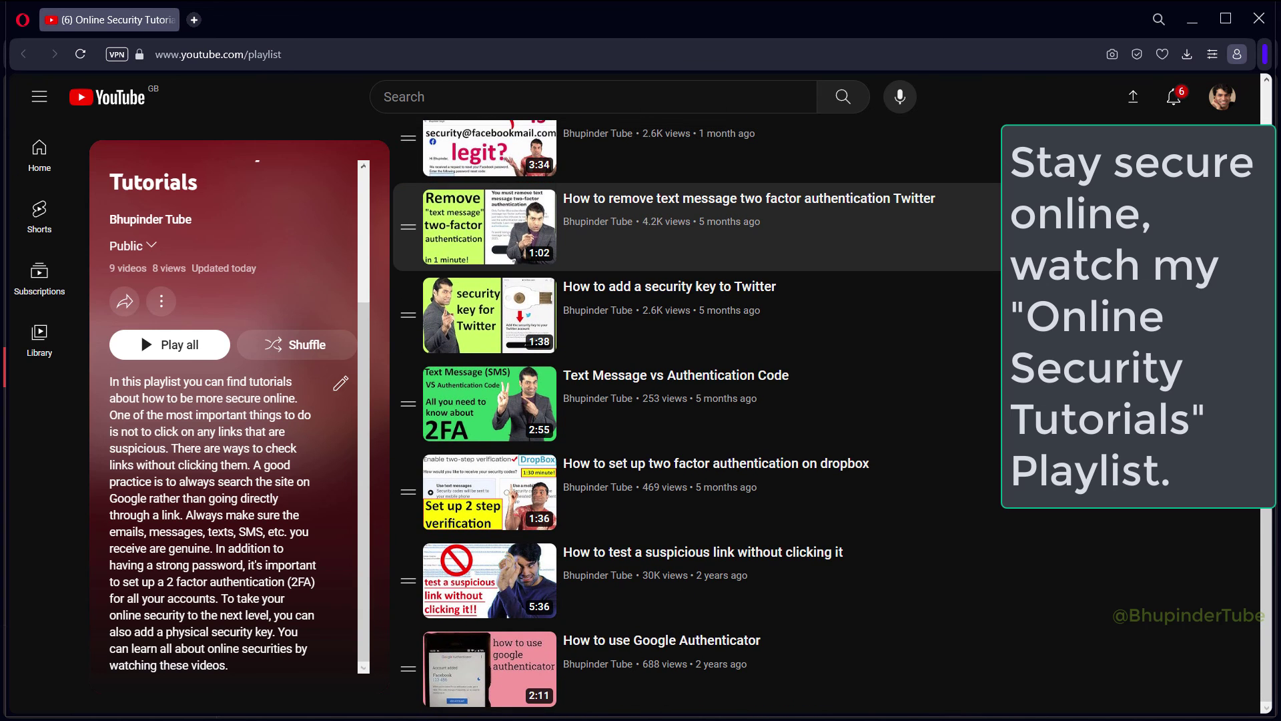
scroll(511, 217, "up", 4)
left_click(511, 217)
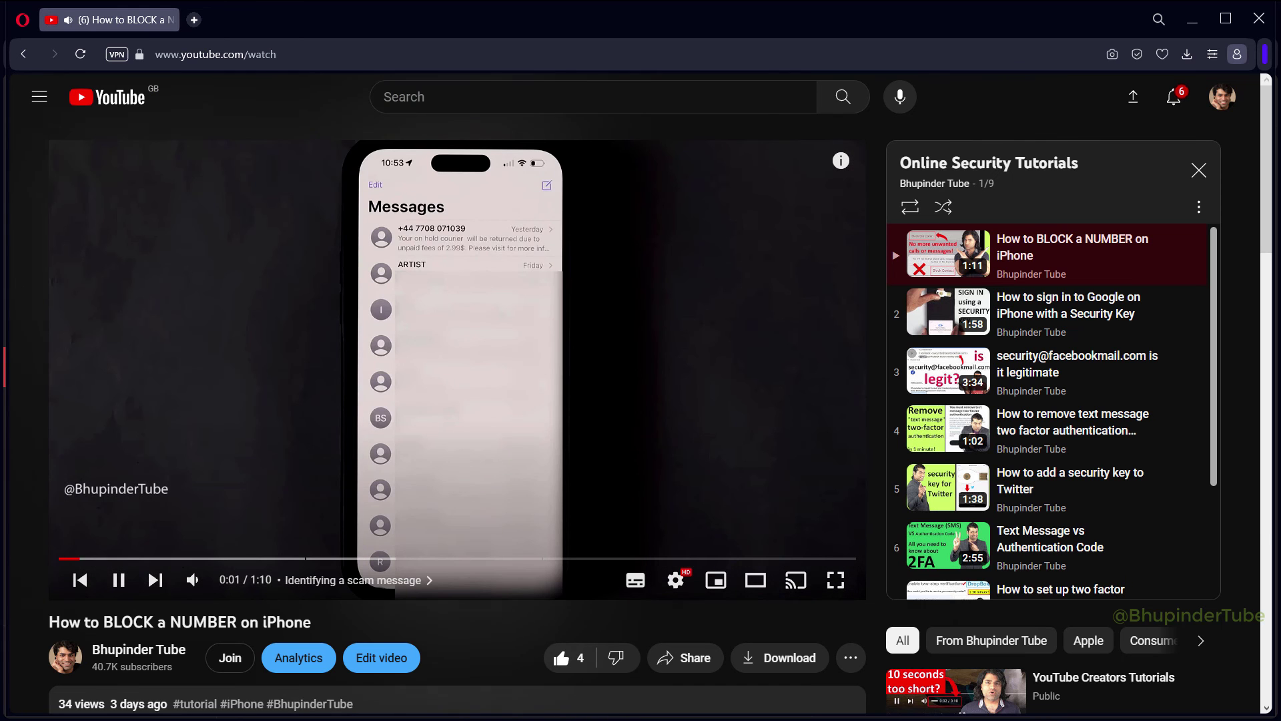